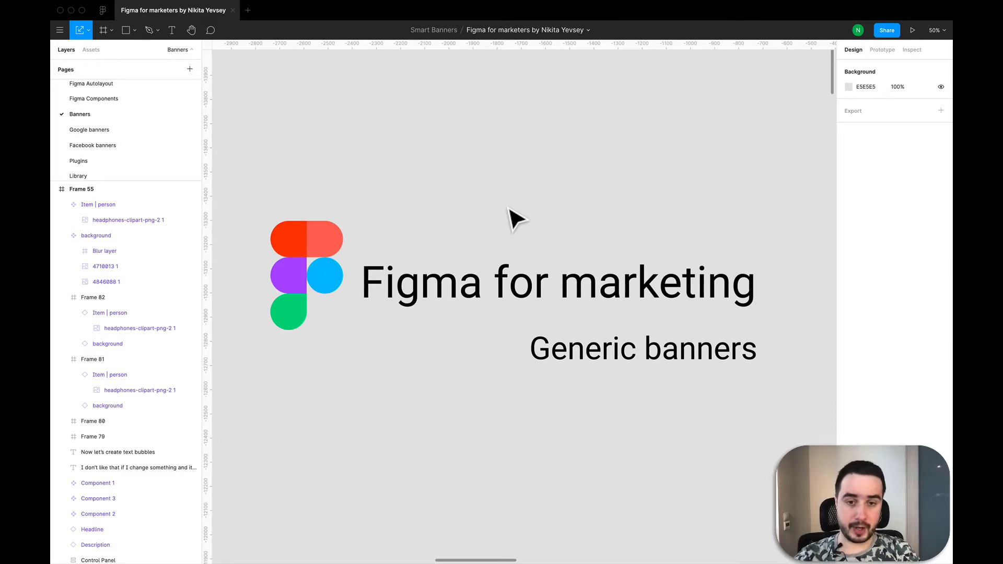
- Duplicate the horizontal Perfect Sound logo and place the copy in the empty column between the Logo and Text instructions
scroll(515, 220, down, 10)
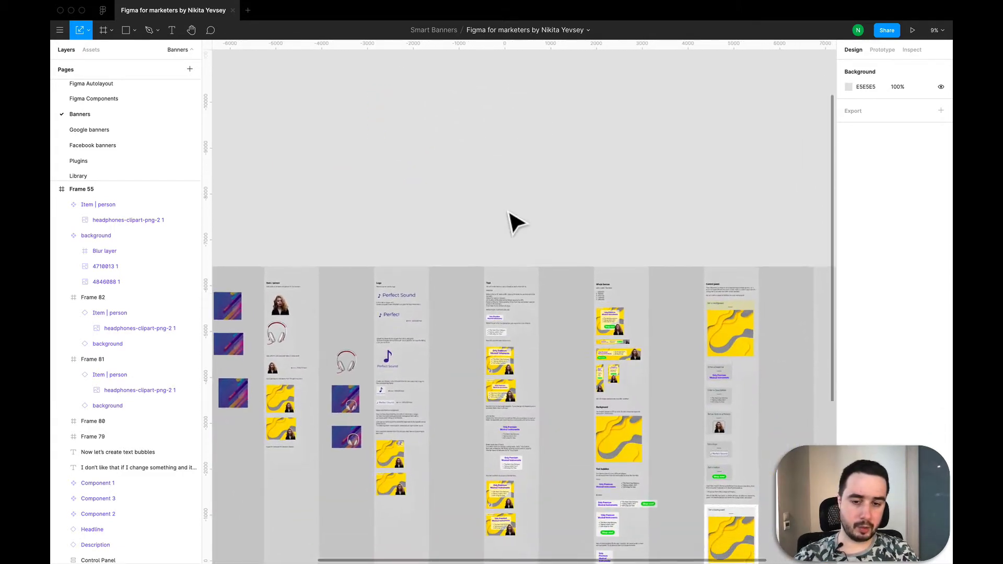
scroll(515, 219, down, 1)
scroll(506, 284, up, 8)
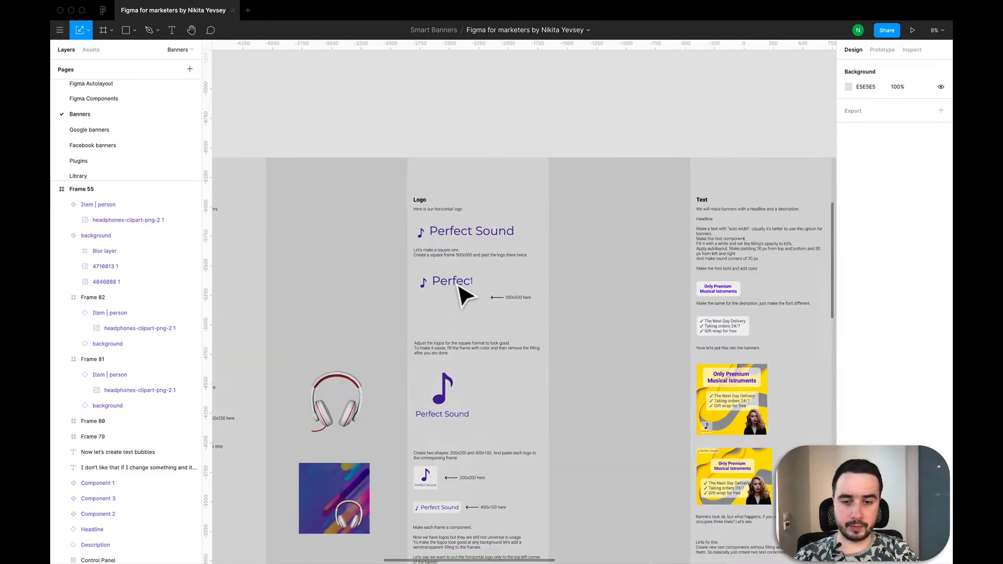
scroll(465, 295, up, 3)
scroll(463, 293, up, 2)
scroll(521, 269, down, 2)
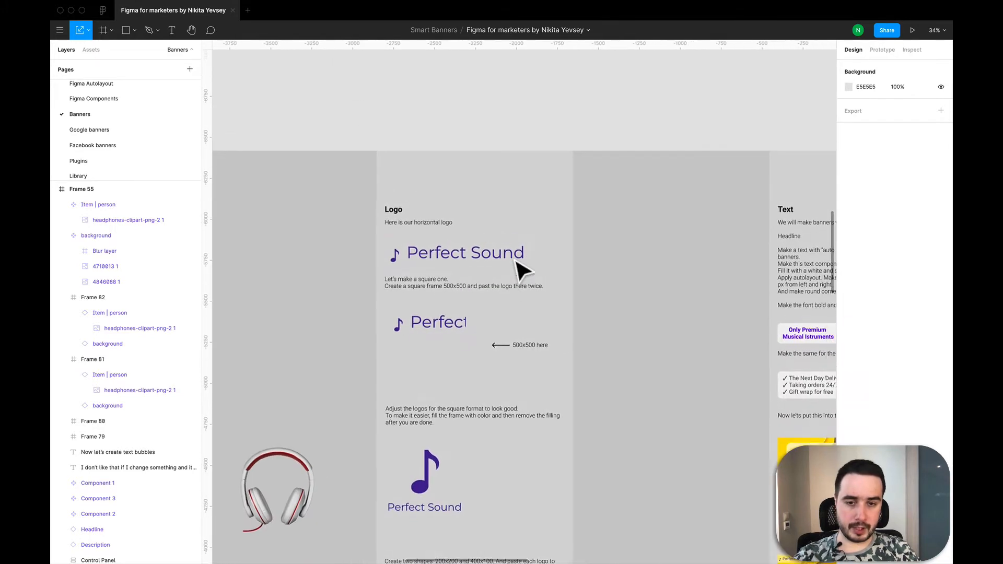
click(488, 271)
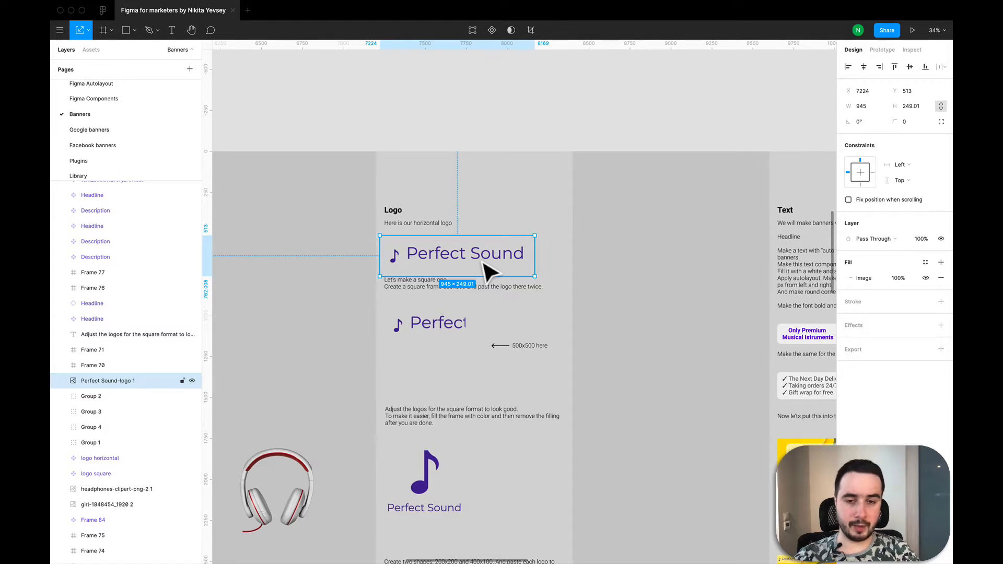
scroll(489, 271, right, 2)
scroll(489, 271, up, 1)
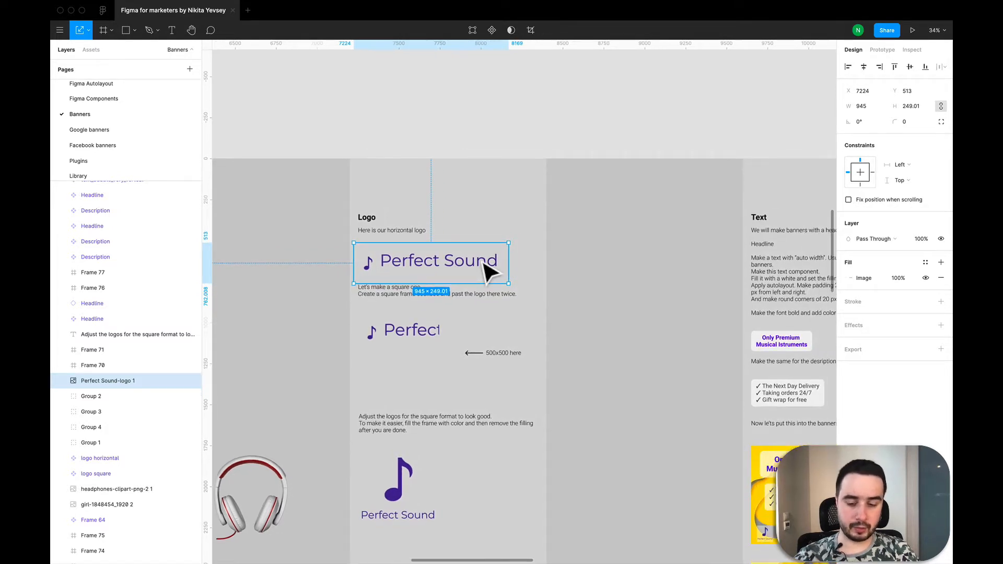
scroll(489, 271, up, 2)
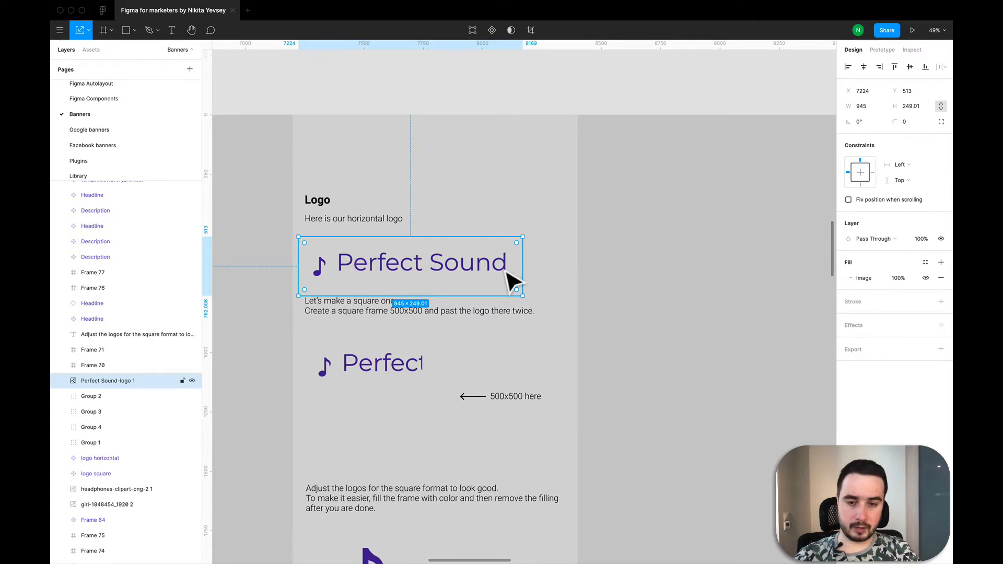
key(ctrl+v)
drag(511, 280, 652, 270)
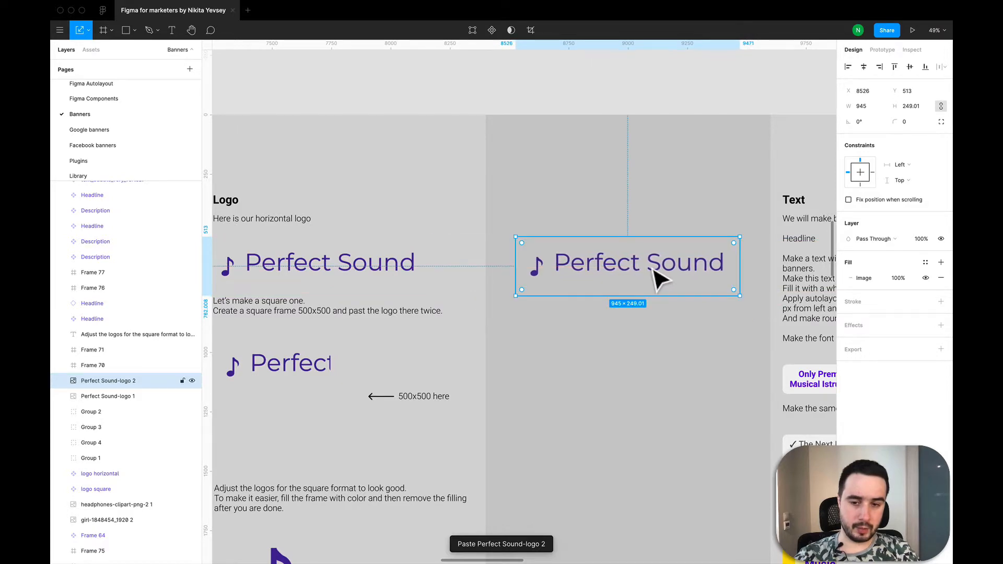
- Examine how the square and horizontal logos are used in the sample banners and compare them with the logo instructions
scroll(653, 272, down, 6)
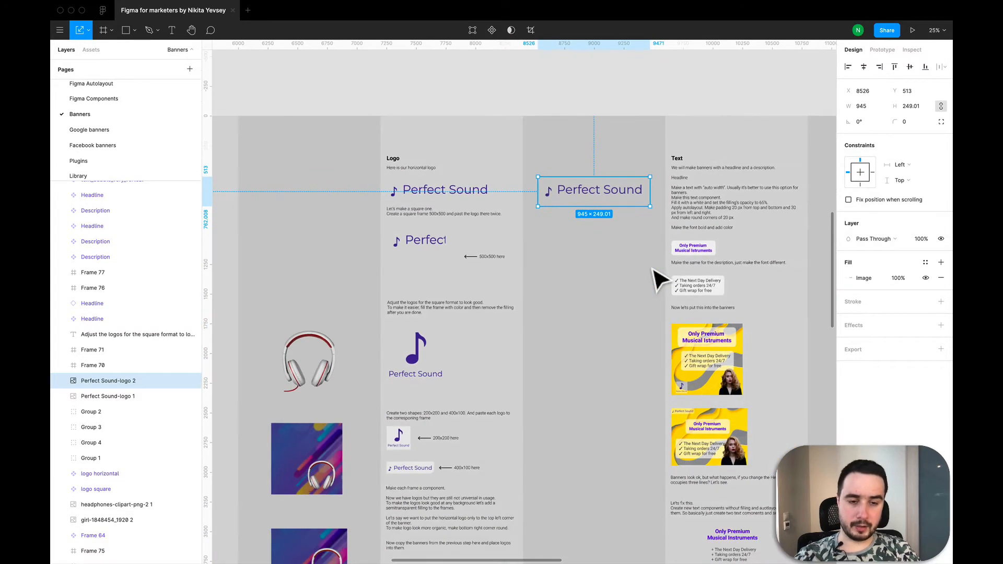
scroll(657, 279, down, 3)
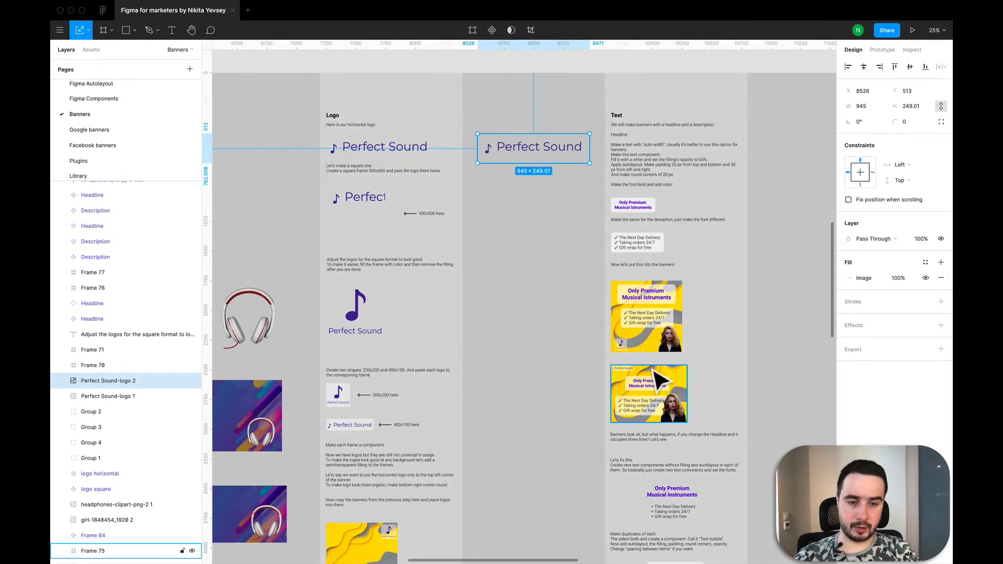
scroll(657, 313, up, 5)
scroll(659, 378, down, 1)
scroll(659, 379, right, 1)
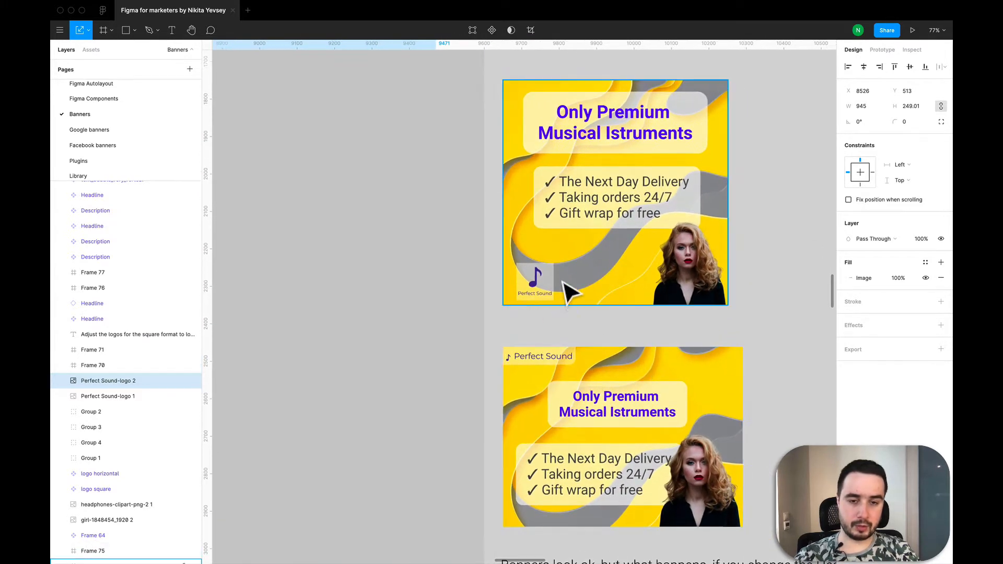
scroll(634, 358, down, 3)
scroll(635, 359, left, 5)
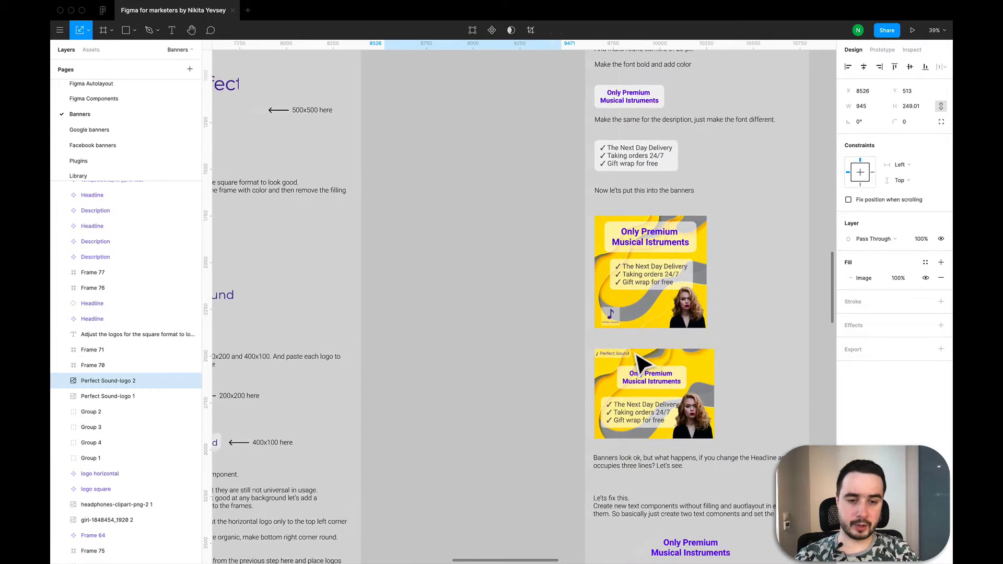
scroll(616, 315, up, 3)
scroll(616, 315, right, 1)
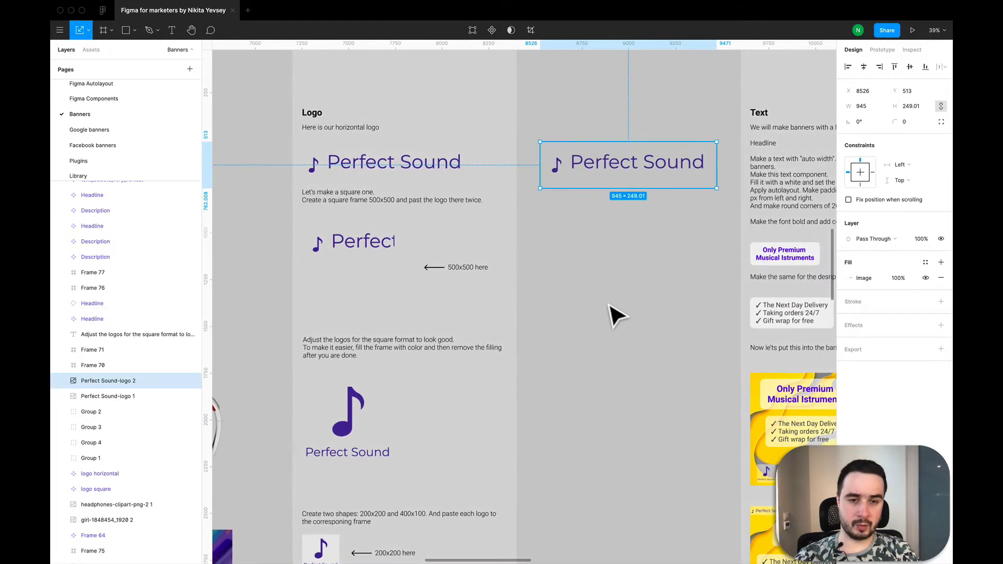
scroll(600, 304, down, 1)
scroll(601, 305, right, 1)
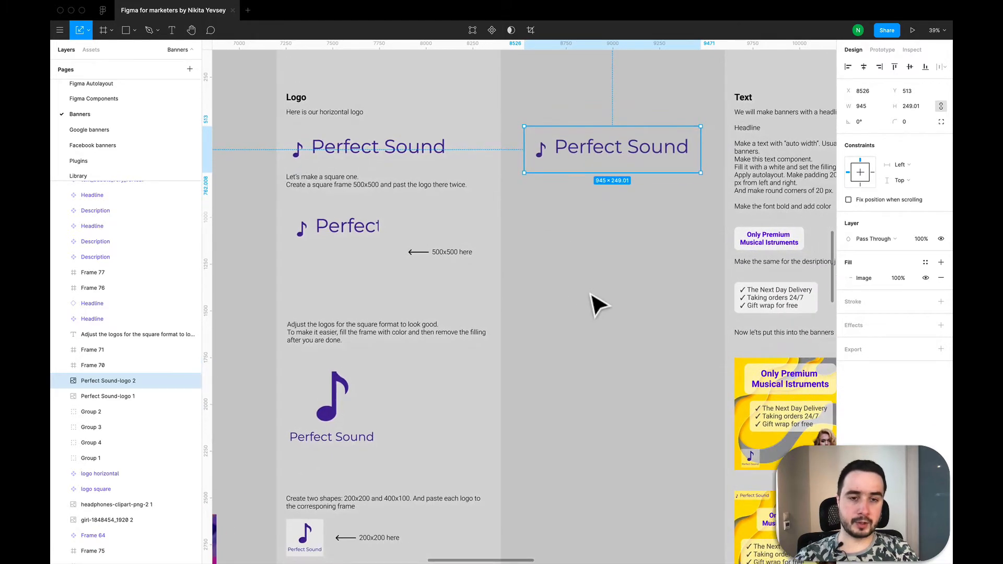
scroll(598, 306, up, 2)
scroll(598, 305, right, 1)
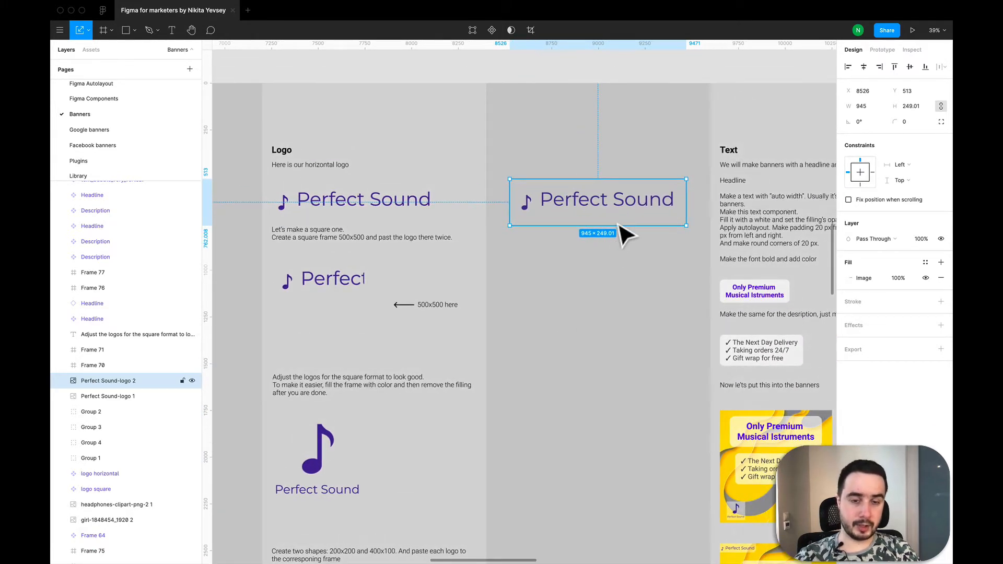
scroll(611, 223, down, 1)
scroll(611, 223, right, 1)
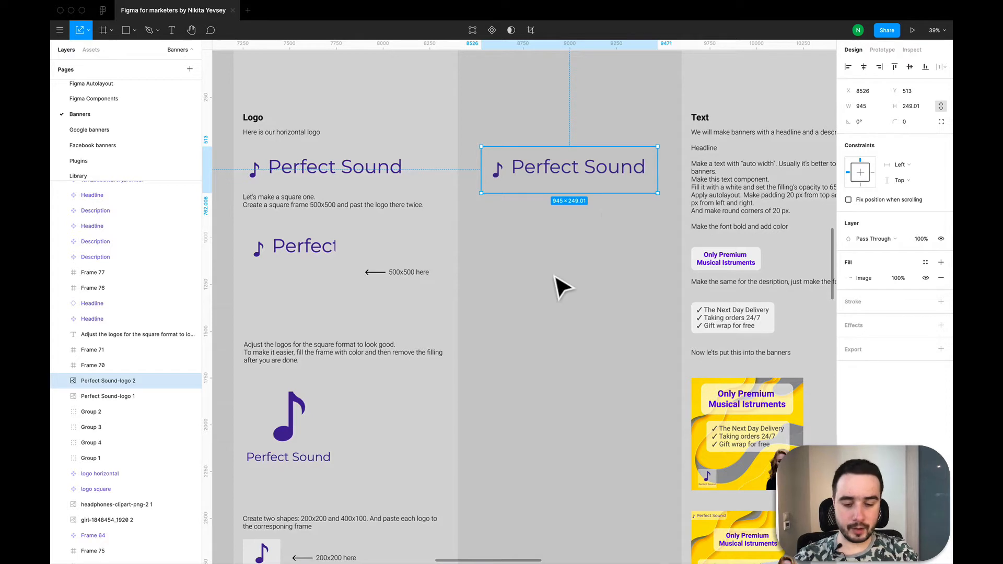
- Create a 500 × 500 frame below the copied logo and give it a white fill
key(f)
click(515, 278)
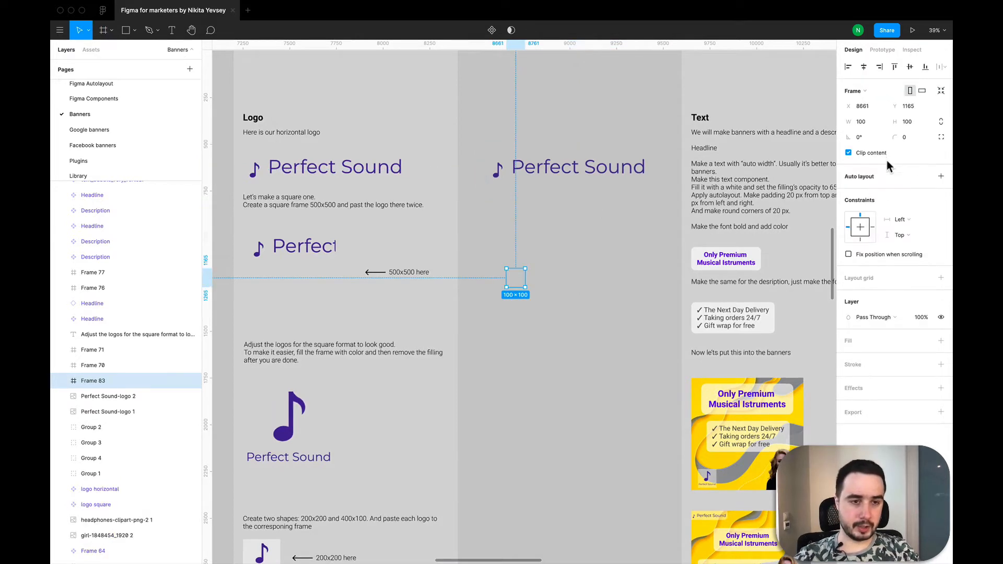
text(500)
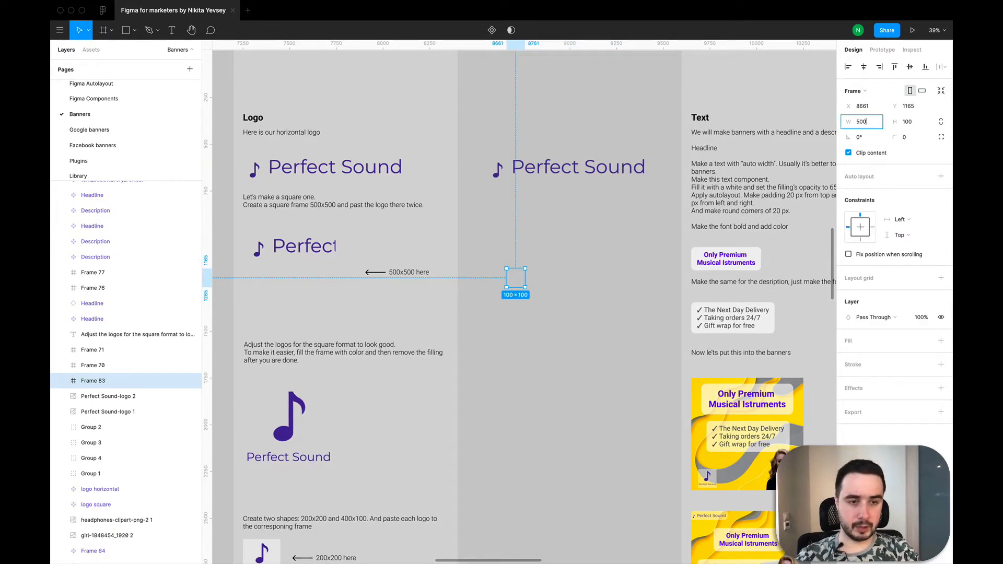
key(Tab)
text(550)
key(BackSpace)
key(BackSpace)
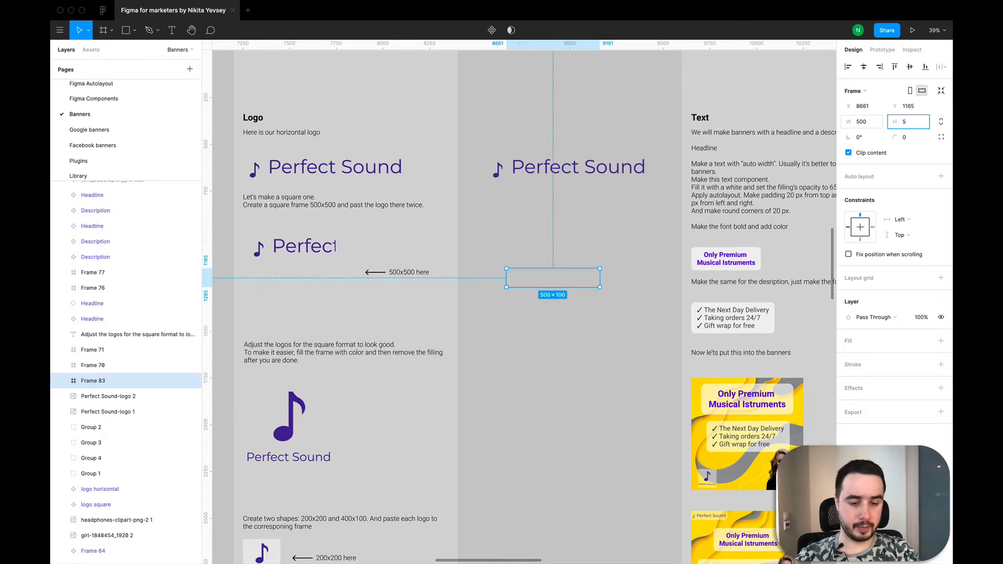
key(Return)
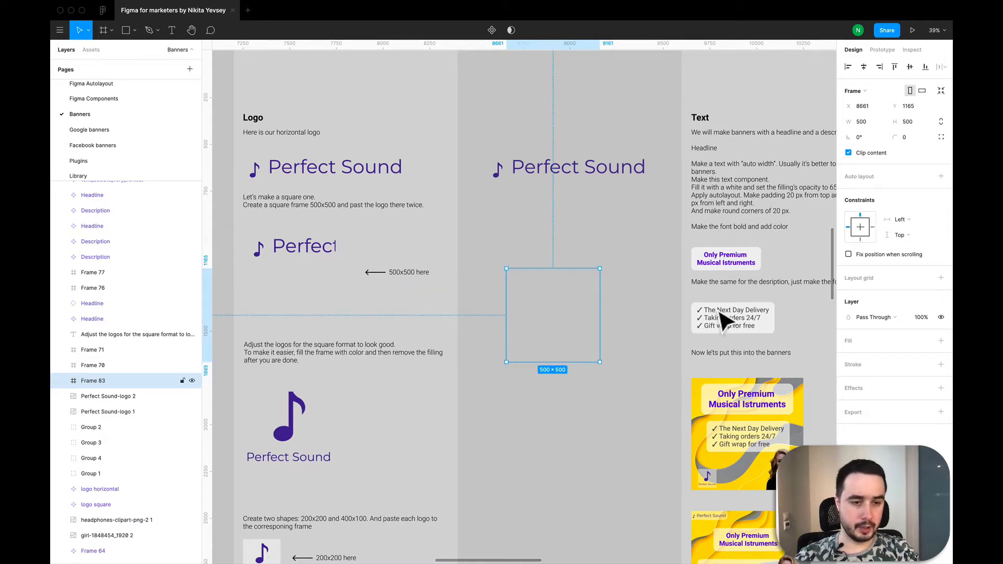
click(940, 341)
- Duplicate the copied horizontal logo and move the new copy down over the white square frame
click(579, 187)
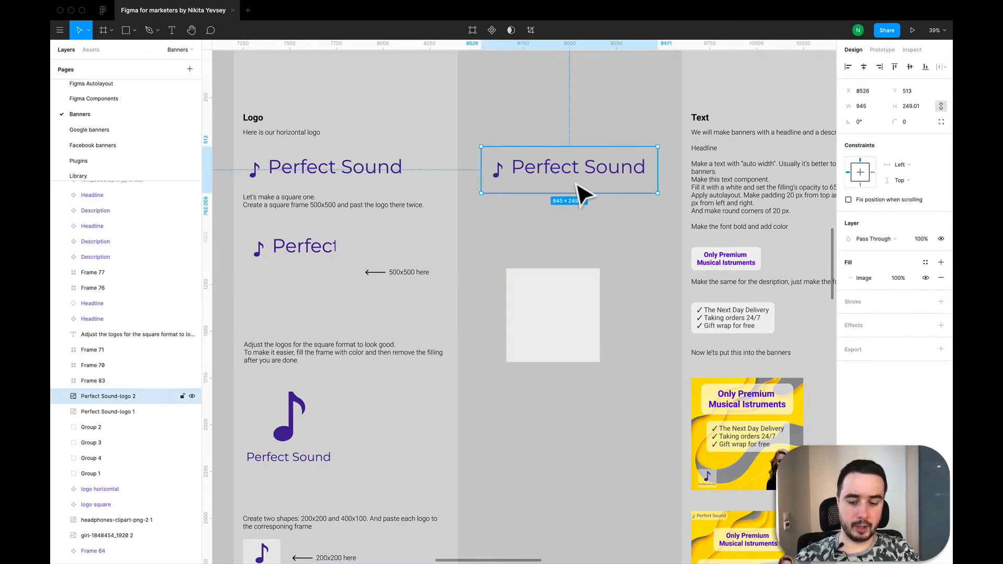
key(ctrl+v)
drag(564, 188, 566, 323)
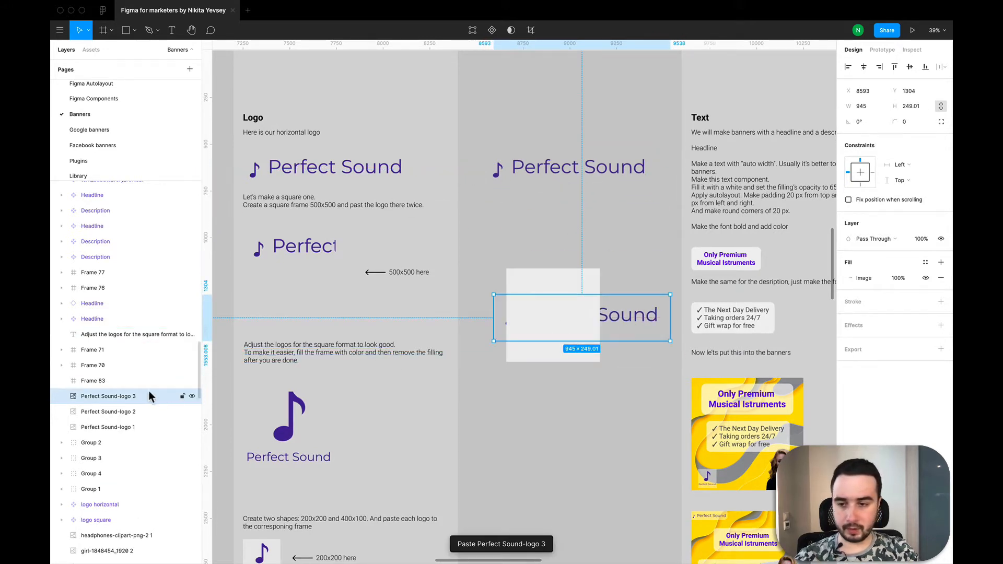
- Turn the white square frame into a component and rename it logo_square
click(564, 286)
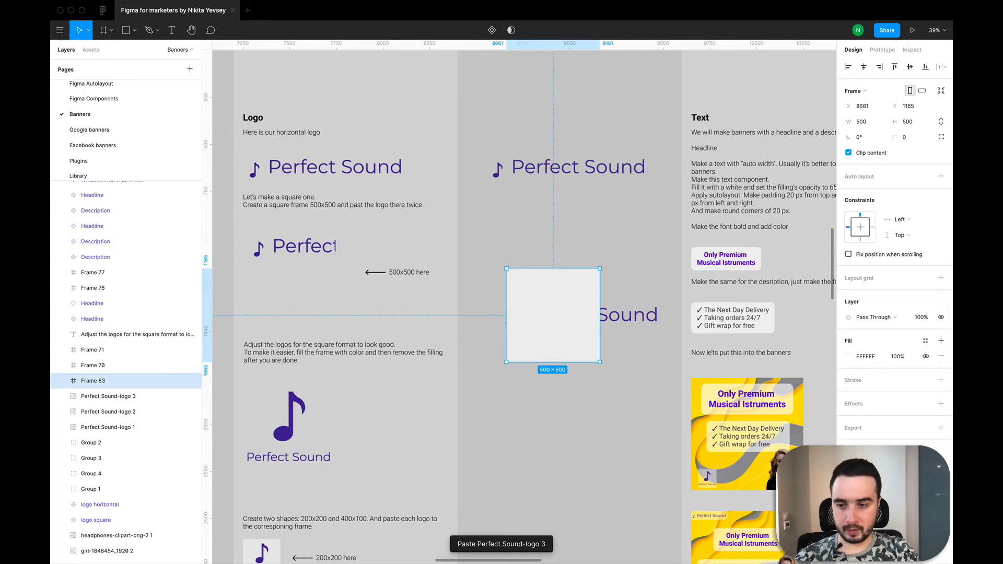
click(491, 31)
double_click(105, 384)
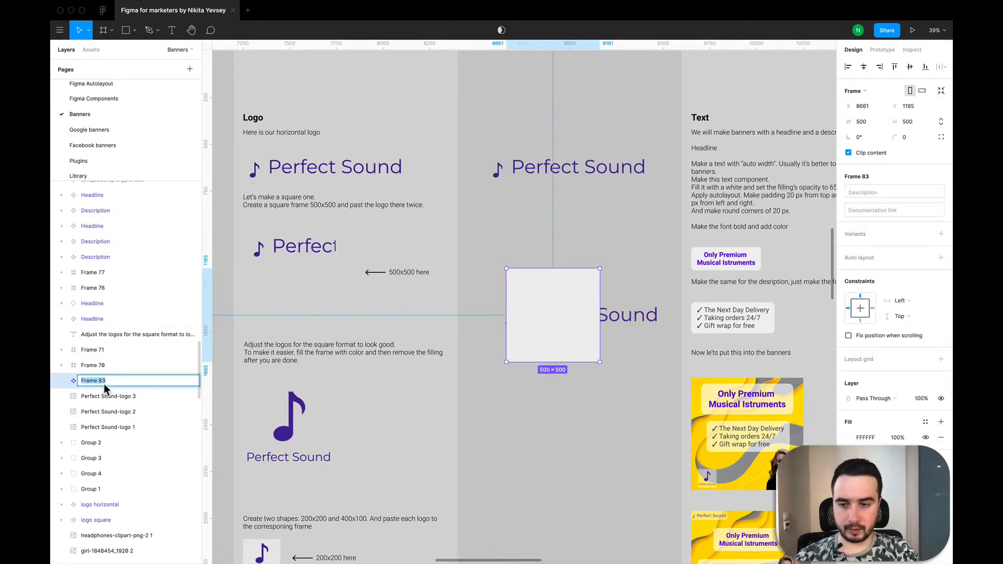
text(logo_square)
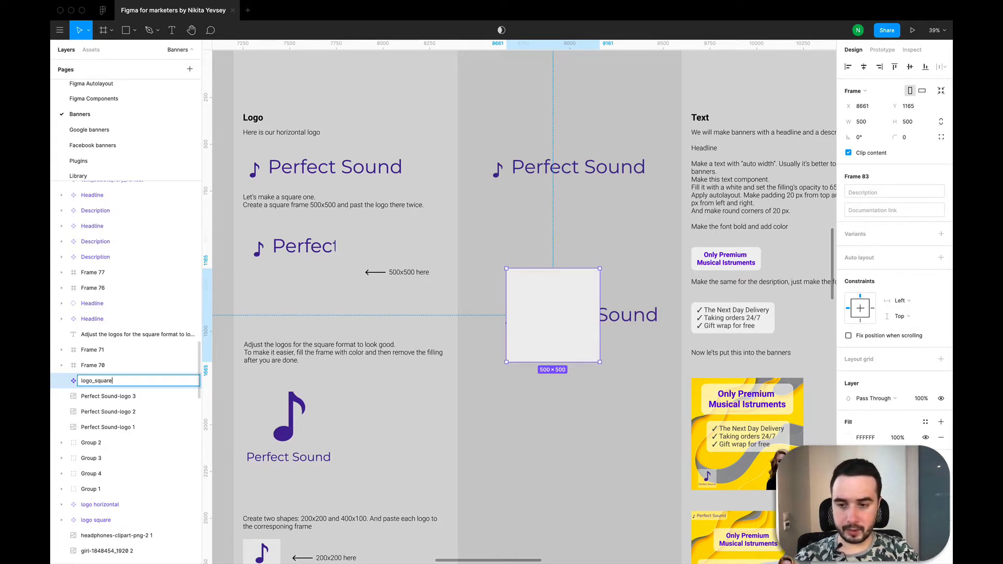
key(Return)
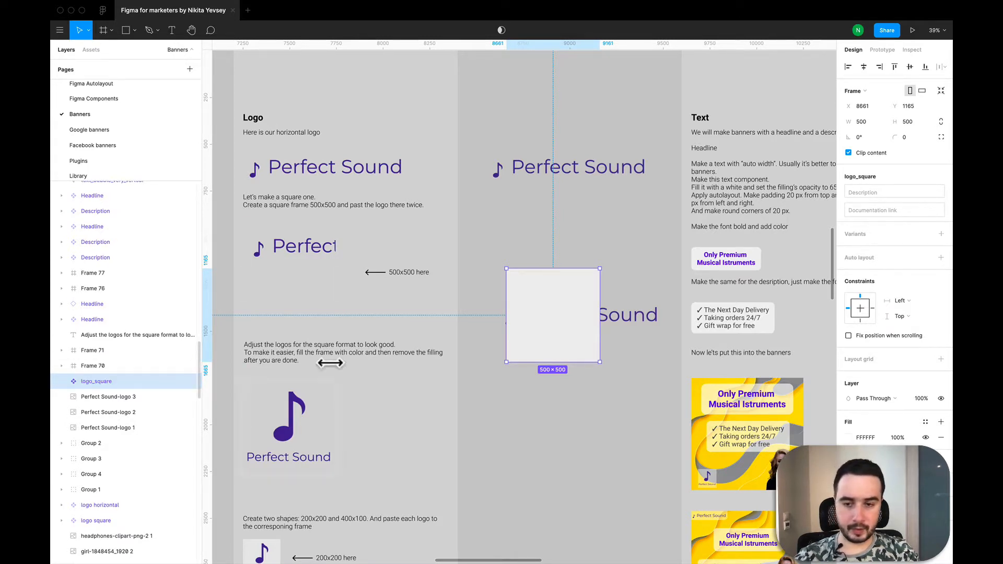
- Nest the Perfect Sound-logo 3 image inside the logo_square component
click(622, 334)
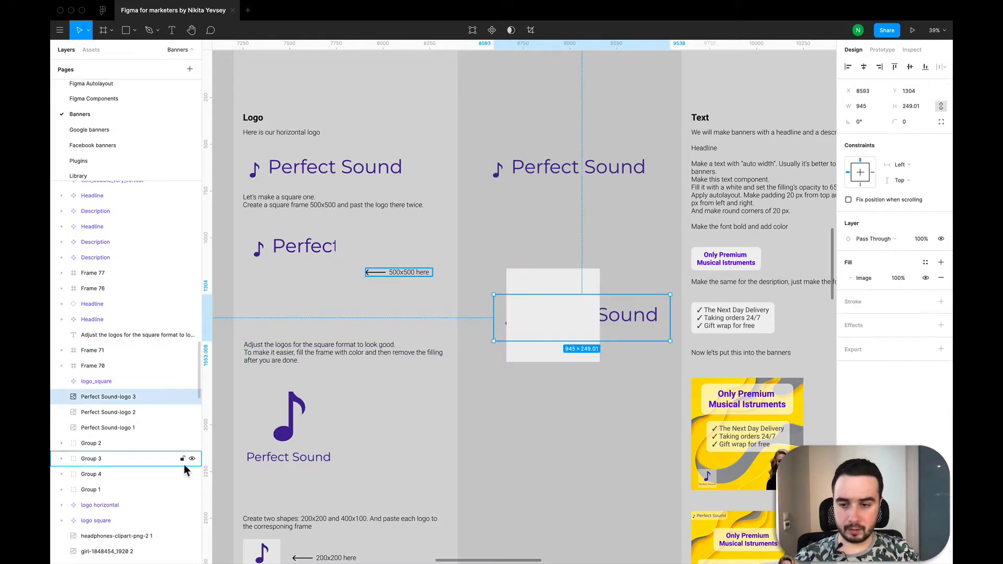
drag(120, 396, 112, 382)
scroll(555, 327, up, 5)
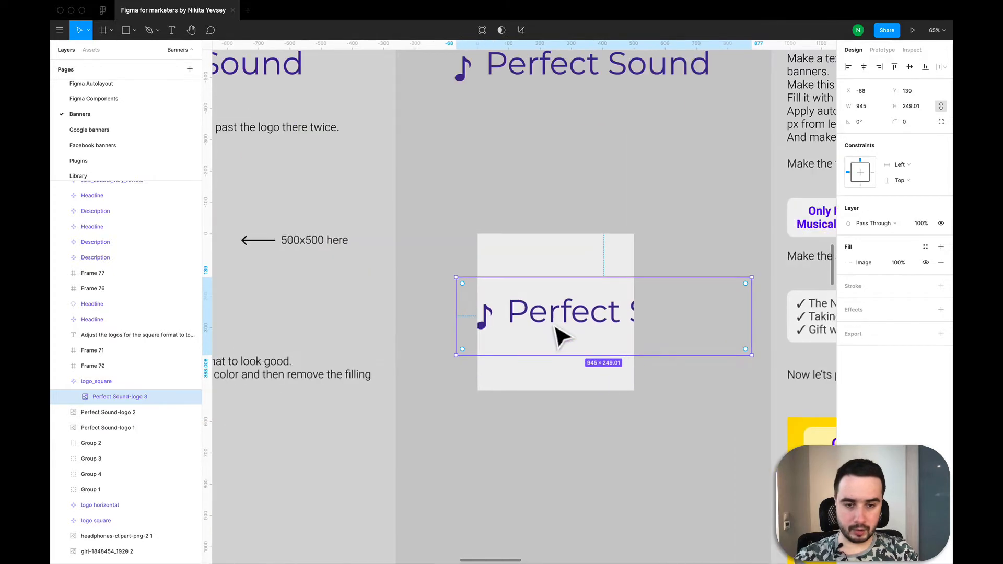
- Scale the nested logo down to about 572 px wide and position its wordmark in the lower part of the square
drag(554, 325, 521, 346)
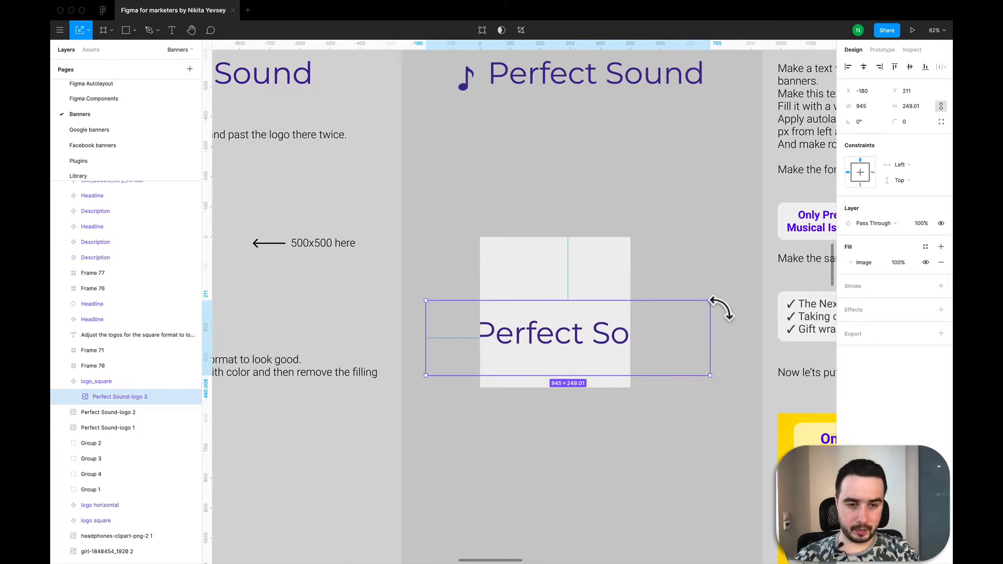
drag(720, 311, 621, 327)
drag(552, 360, 560, 363)
drag(641, 329, 591, 349)
key(Left)
key(Left)
key(Left)
key(Left)
key(Left)
key(Left)
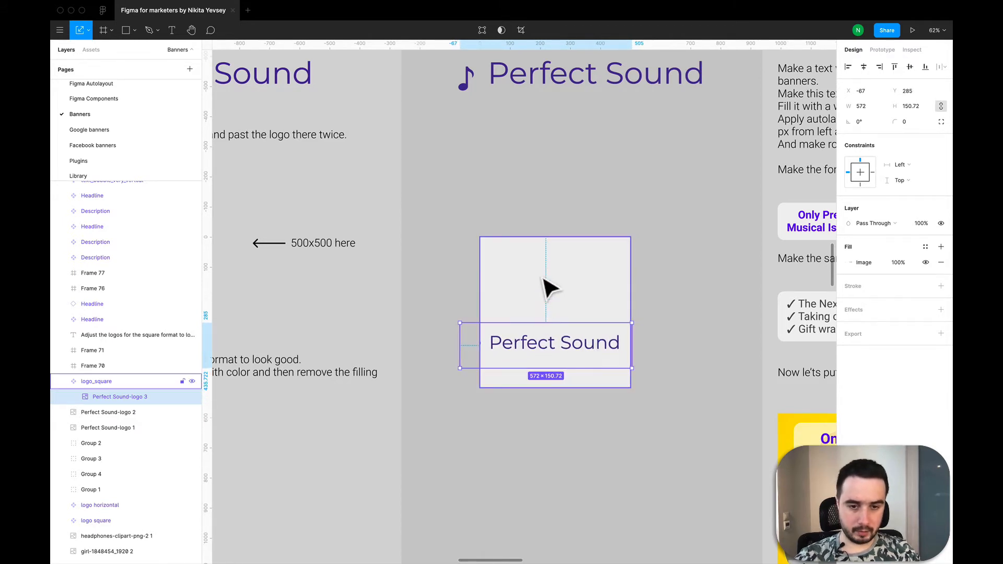
- Crop the music note off the nested logo image, leaving only the wordmark at about 493 px wide
scroll(539, 333, up, 5)
scroll(396, 394, up, 5)
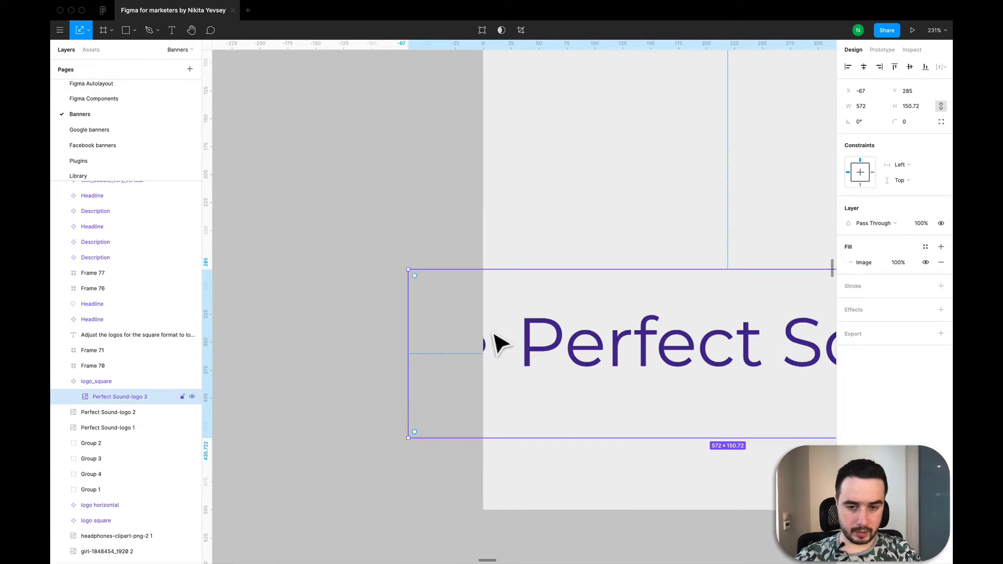
scroll(479, 361, down, 5)
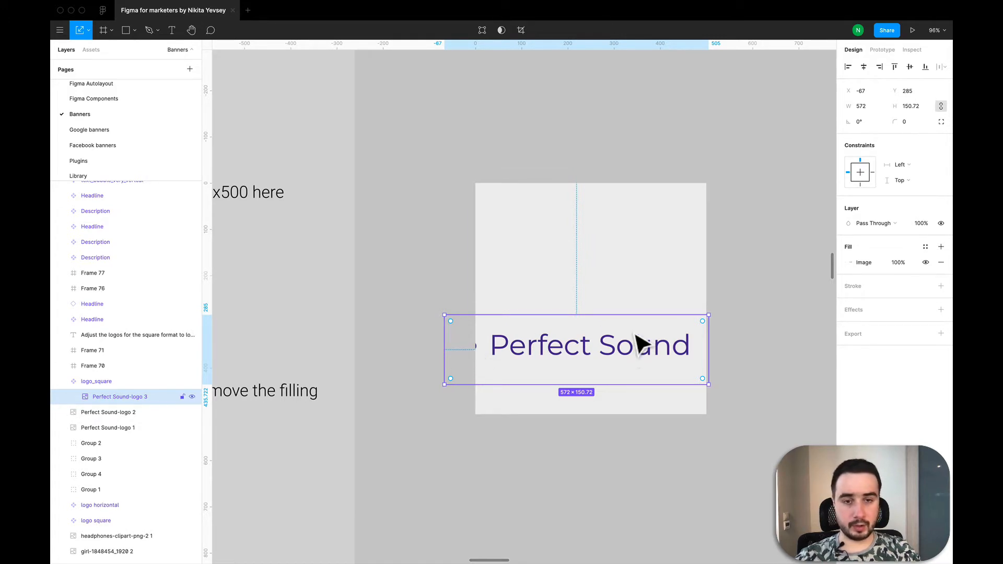
click(522, 33)
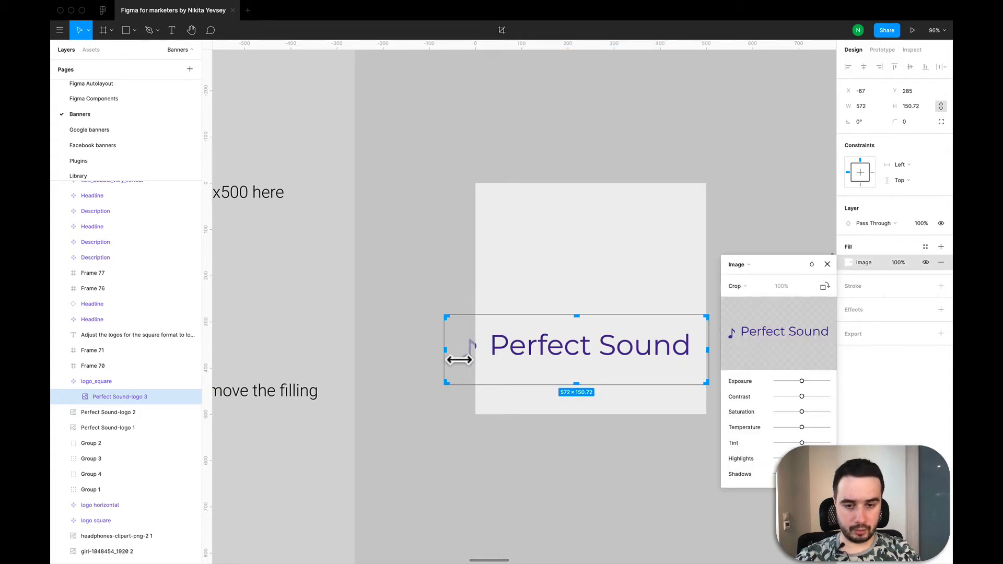
drag(459, 360, 490, 363)
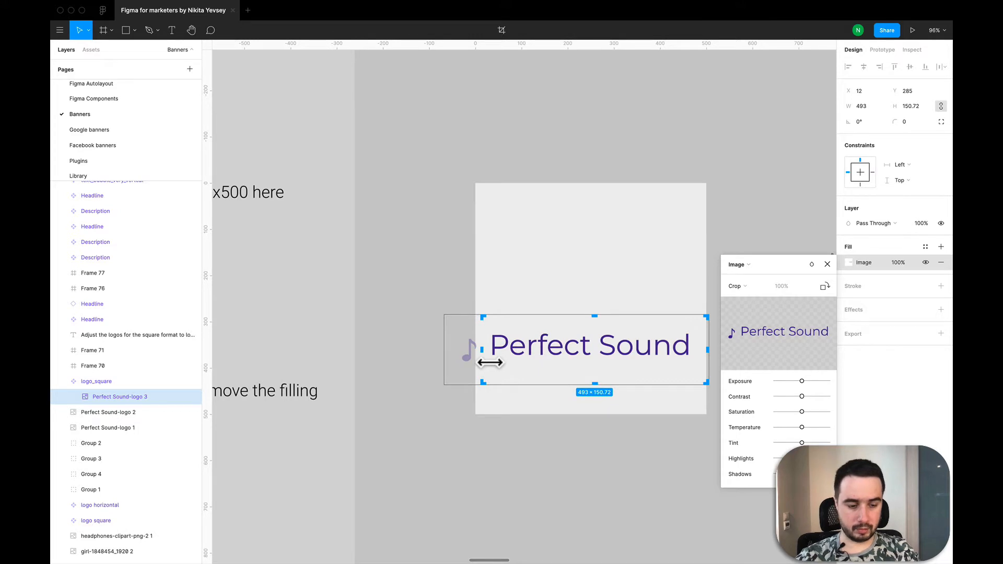
key(Return)
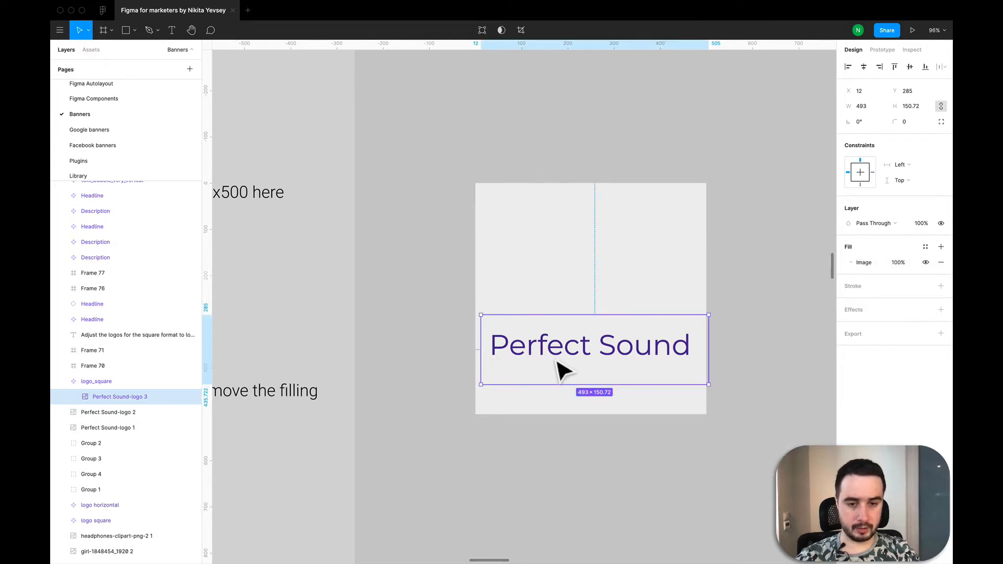
drag(557, 361, 560, 362)
click(424, 240)
scroll(424, 240, down, 3)
scroll(424, 239, up, 2)
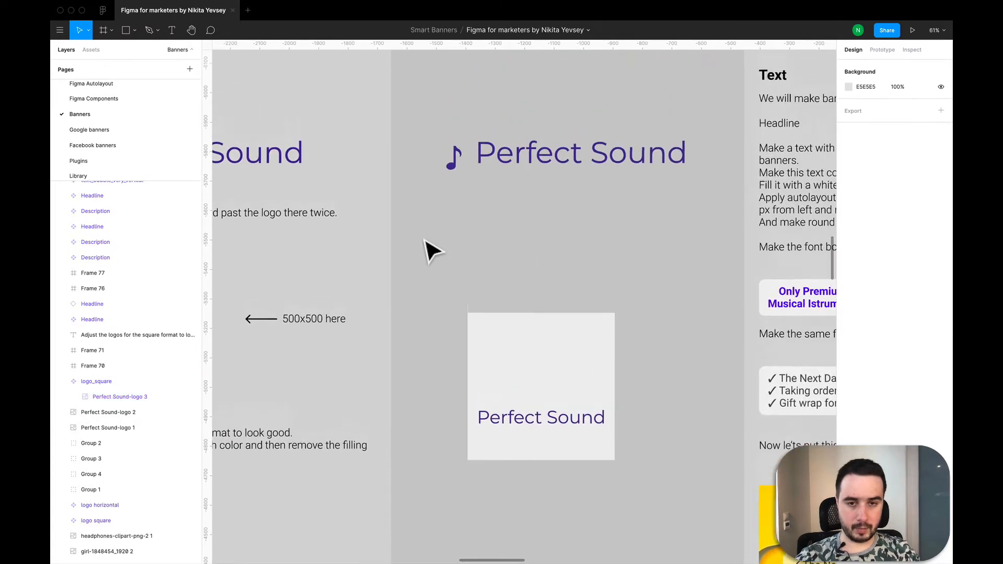
- Paste a copy of the horizontal Perfect Sound logo, move it over the square, and nest it inside the logo_square component
click(526, 172)
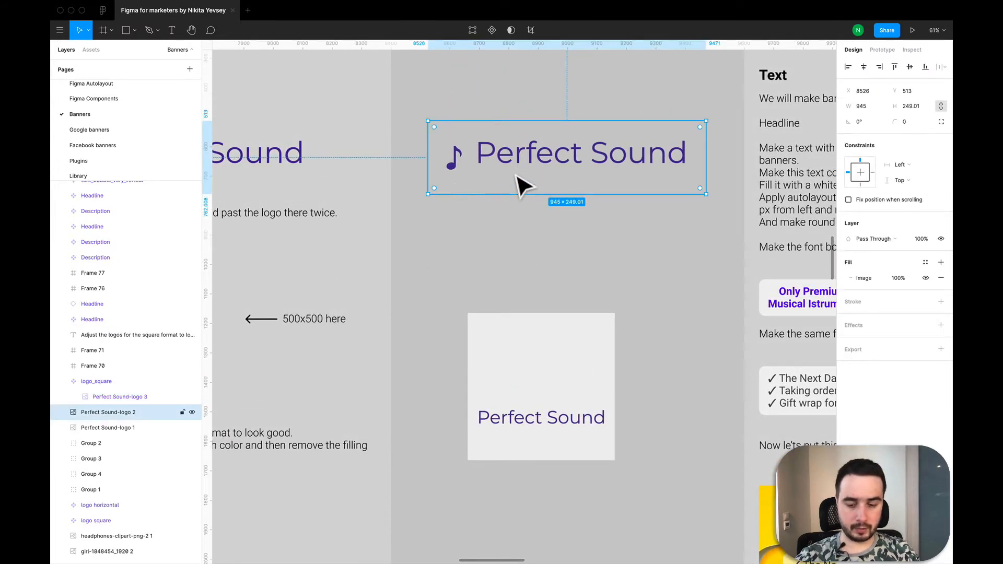
key(ctrl+v)
drag(519, 183, 603, 397)
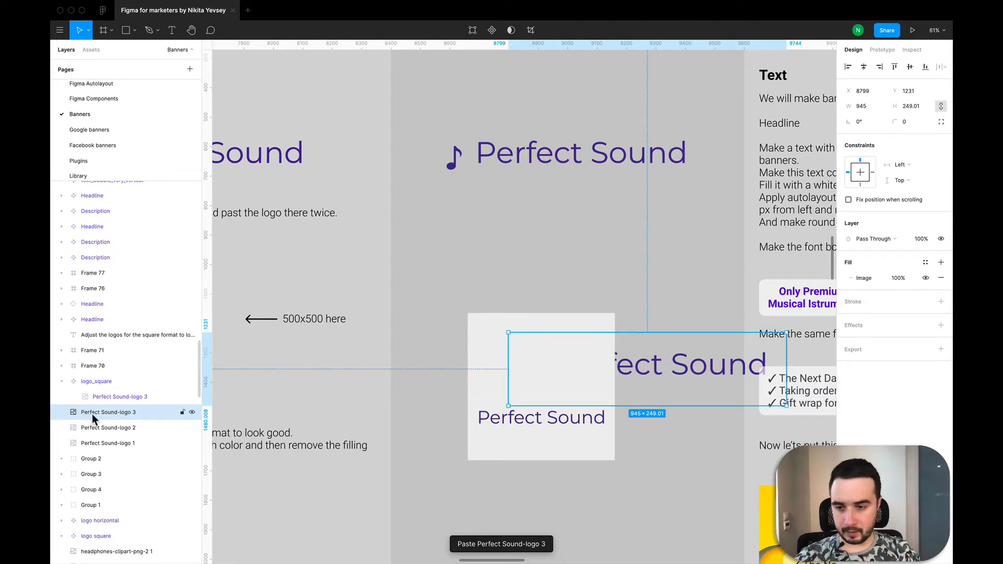
drag(92, 414, 143, 386)
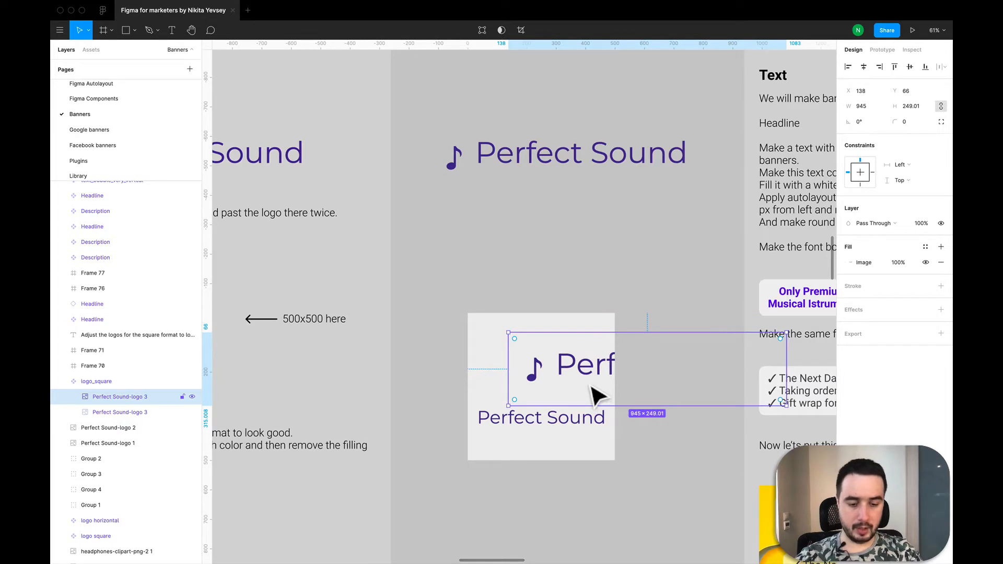
- Scale the copied logo up to about 2641 px wide and place its music note above the square's wordmark
key(k)
drag(637, 333, 630, 254)
drag(566, 378, 693, 411)
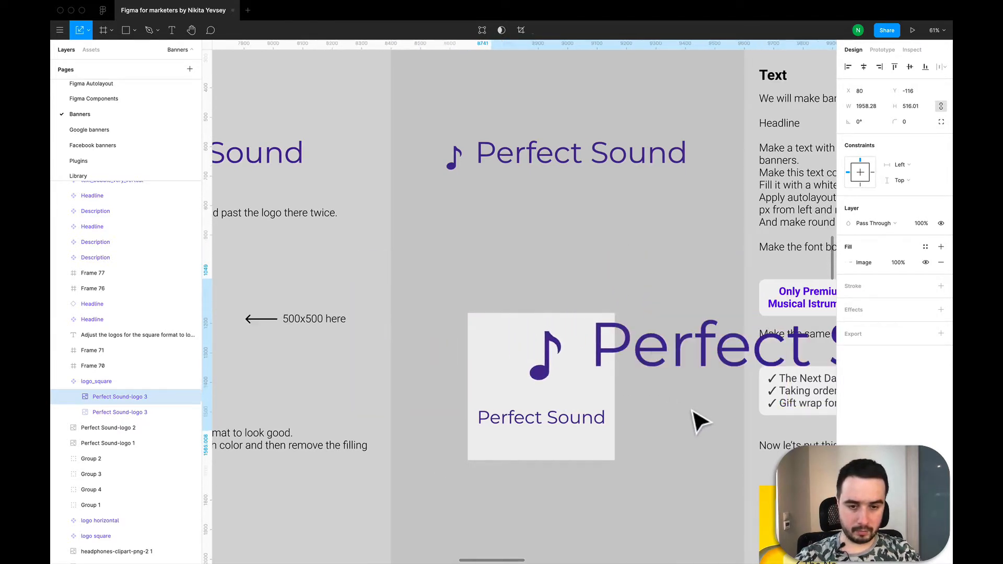
drag(653, 282, 653, 227)
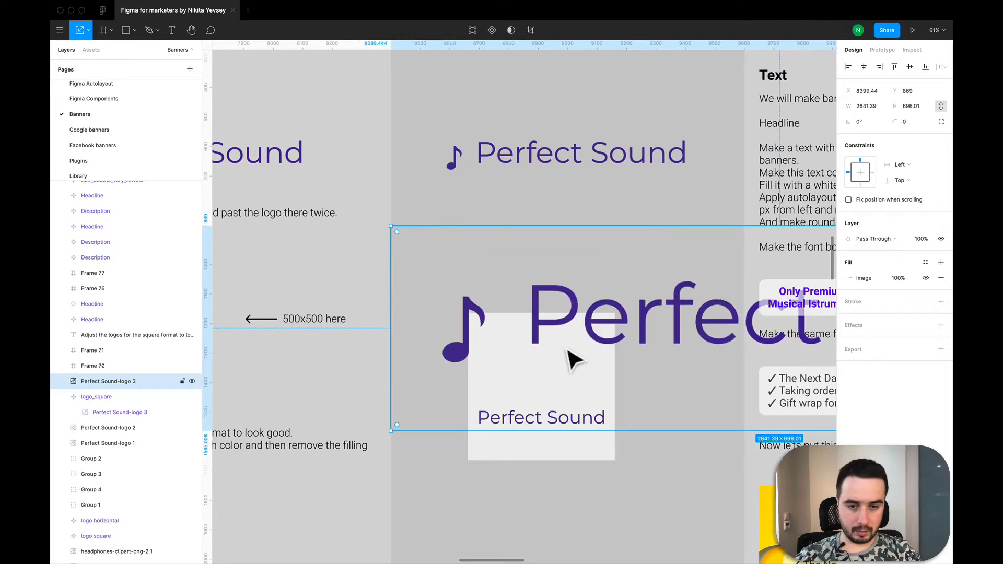
drag(572, 359, 646, 395)
ctrl+scroll(645, 396, down, 5)
scroll(545, 386, right, 6)
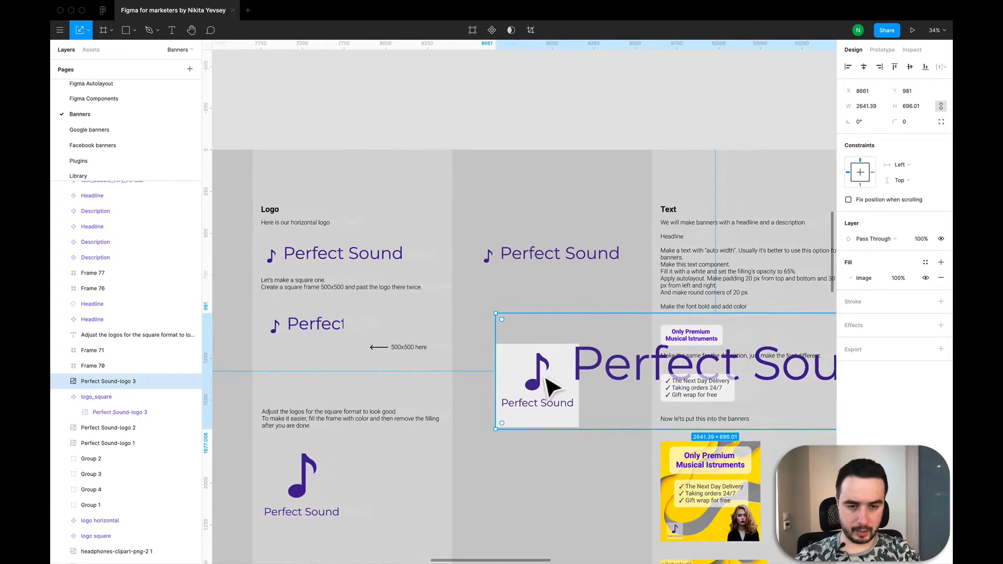
click(532, 31)
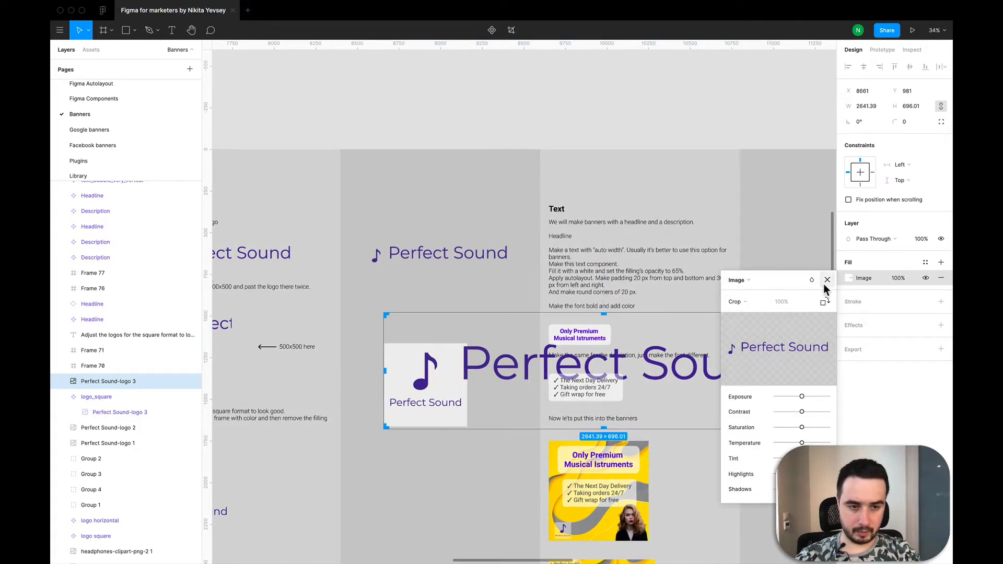
click(827, 282)
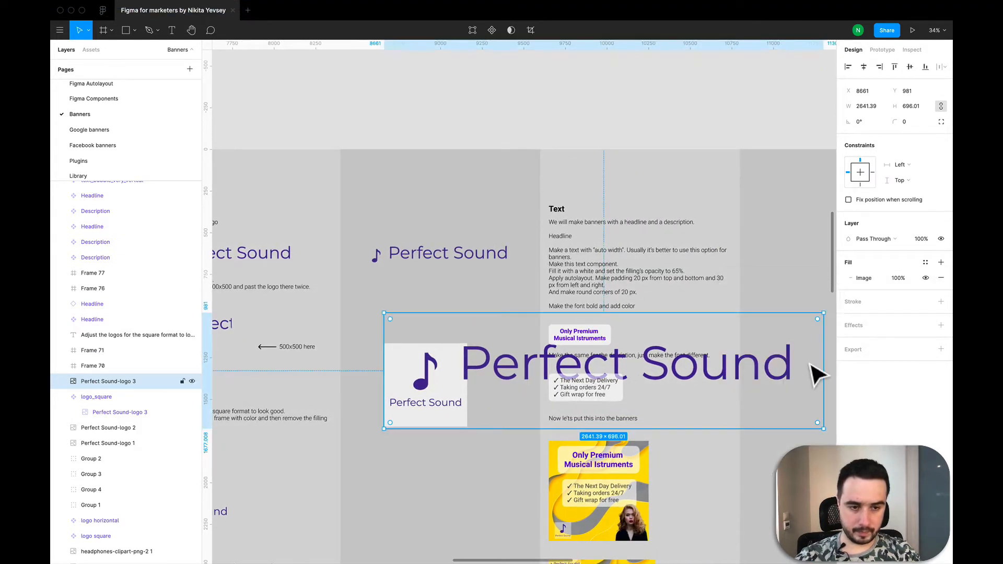
click(531, 31)
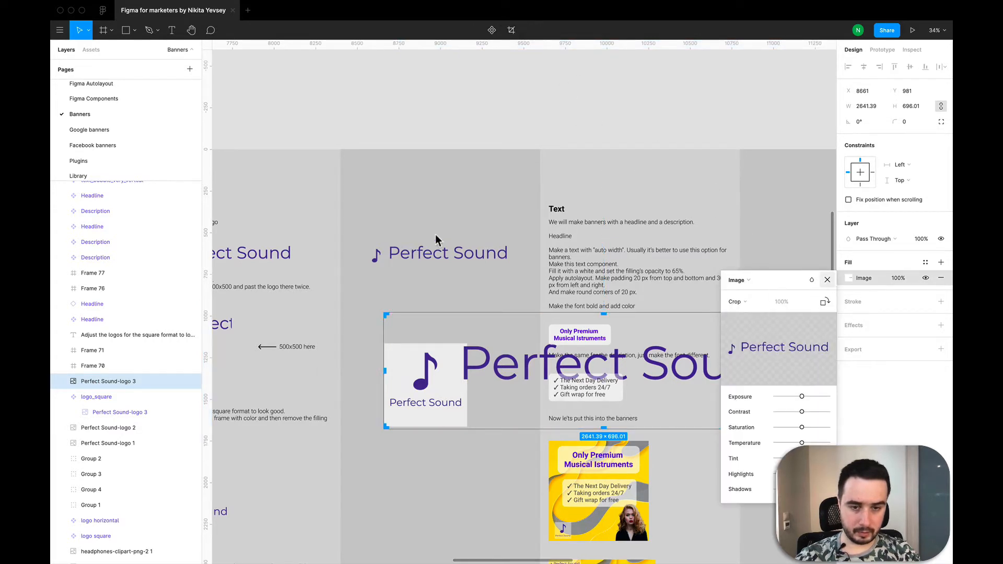
key(Escape)
- Crop the wordmark off the enlarged logo copy, leaving only the music note in an image about 434 px wide
scroll(436, 239, down, 5)
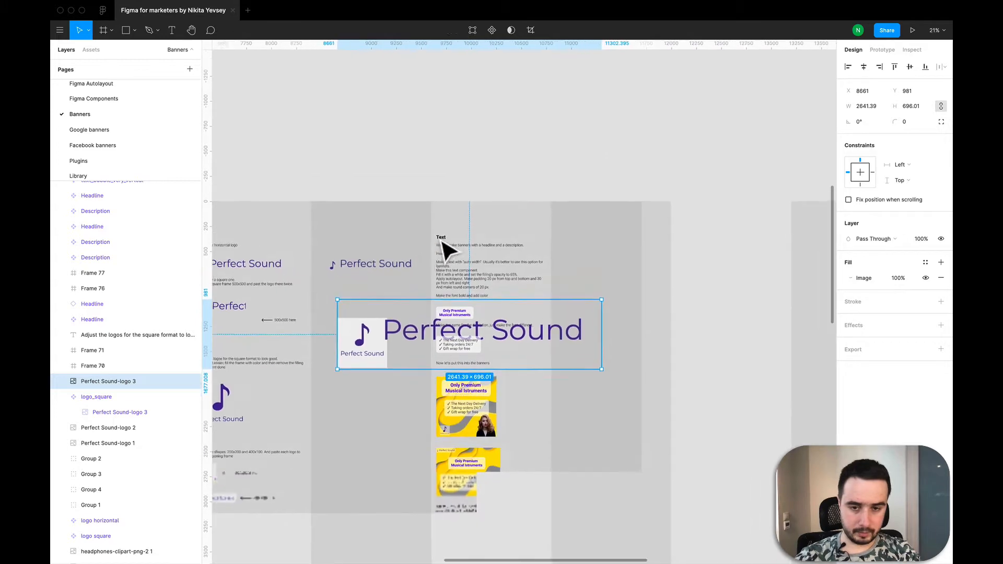
scroll(441, 240, right, 1)
scroll(360, 413, down, 2)
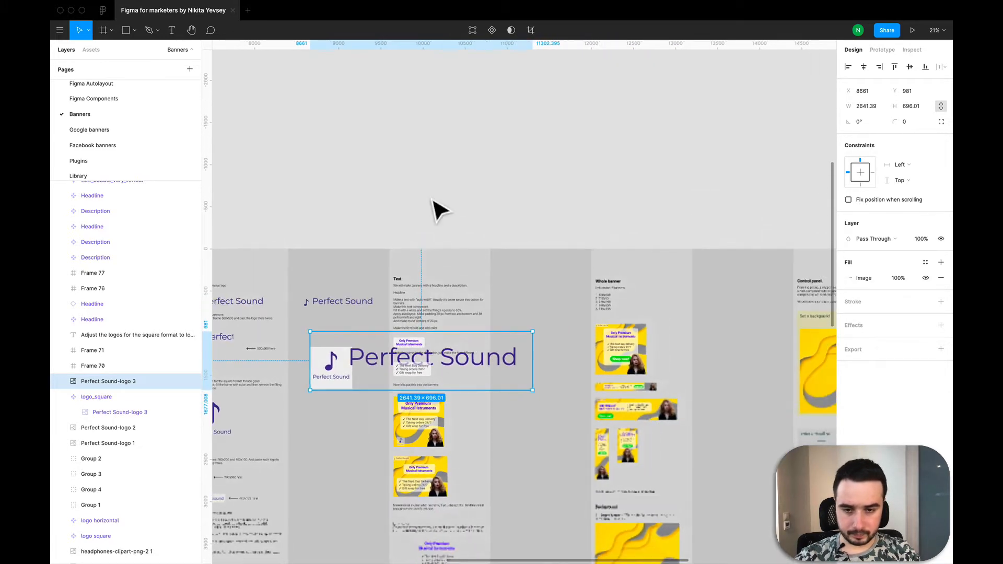
click(531, 30)
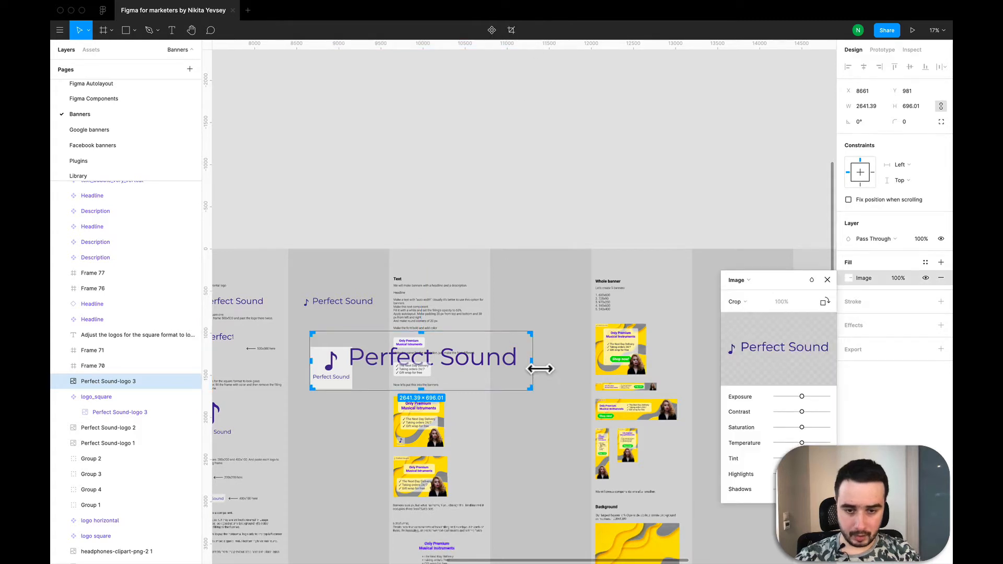
drag(539, 369, 363, 367)
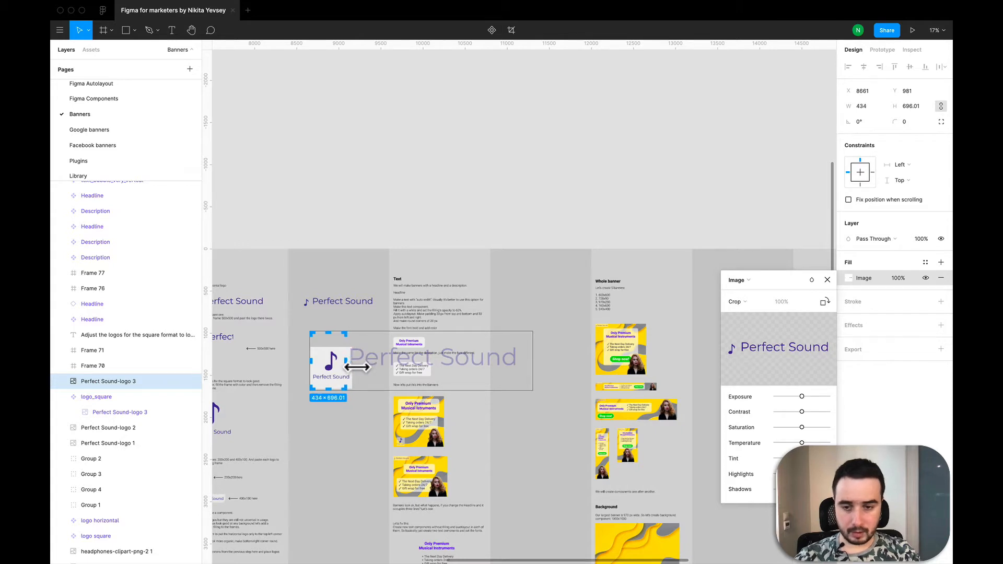
key(Return)
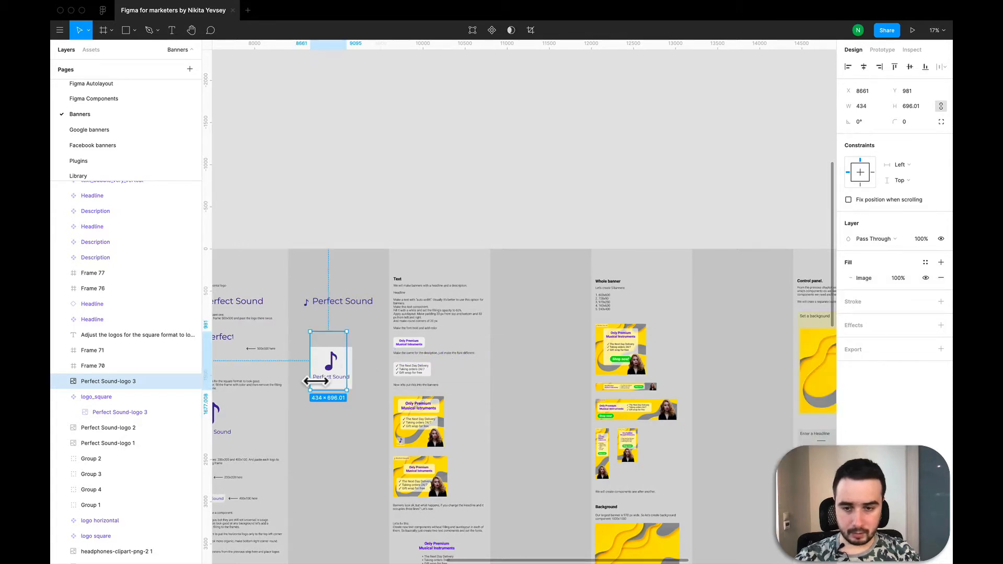
- Scale the note image down to about 325 × 522 px and position the note above the wordmark in the square
scroll(316, 382, up, 5)
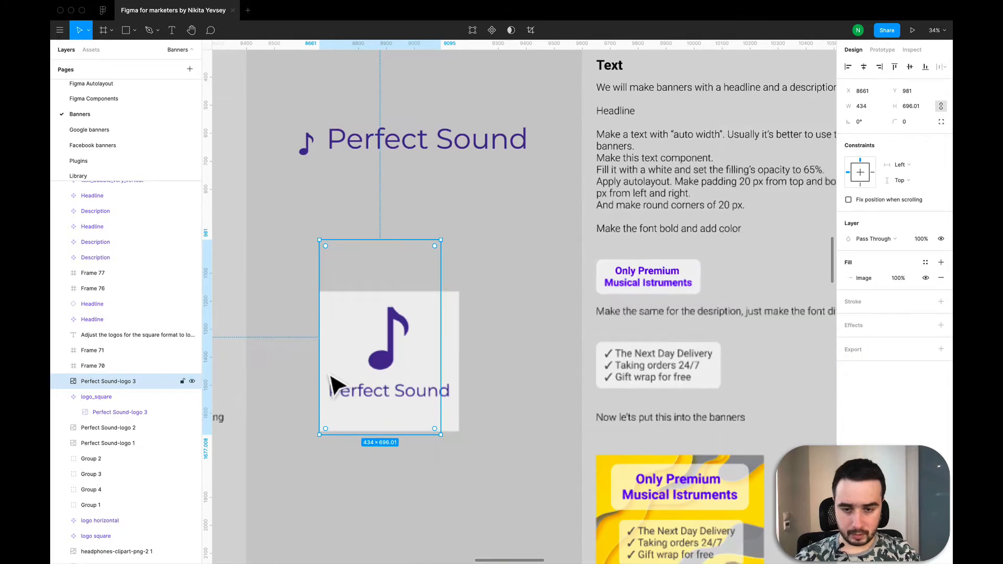
scroll(331, 376, up, 5)
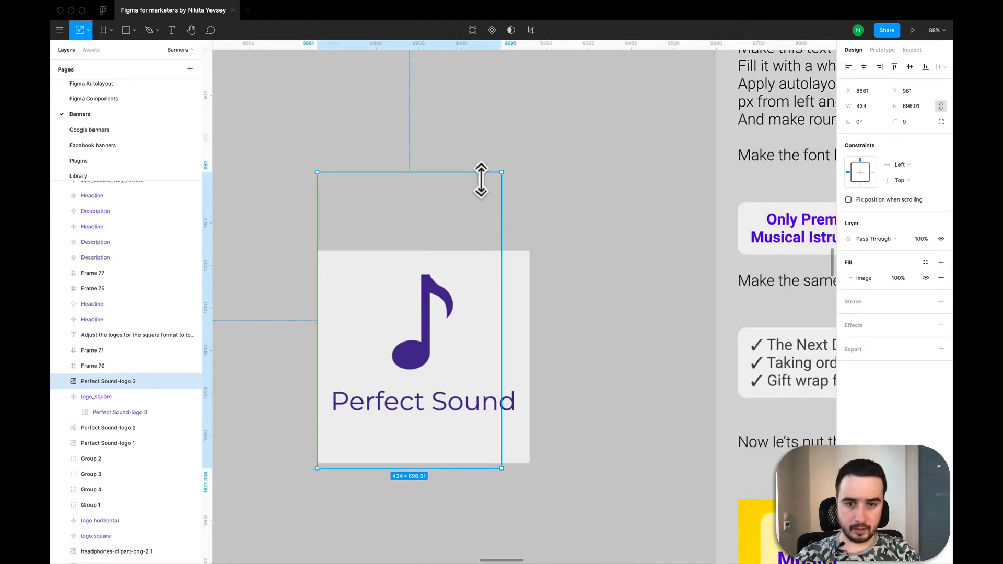
drag(480, 180, 474, 253)
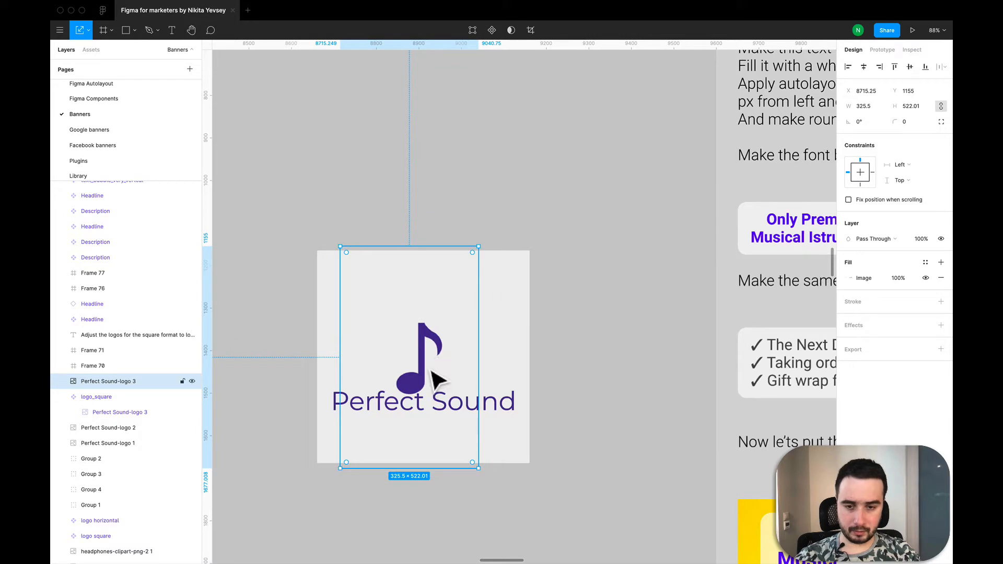
drag(430, 359, 435, 346)
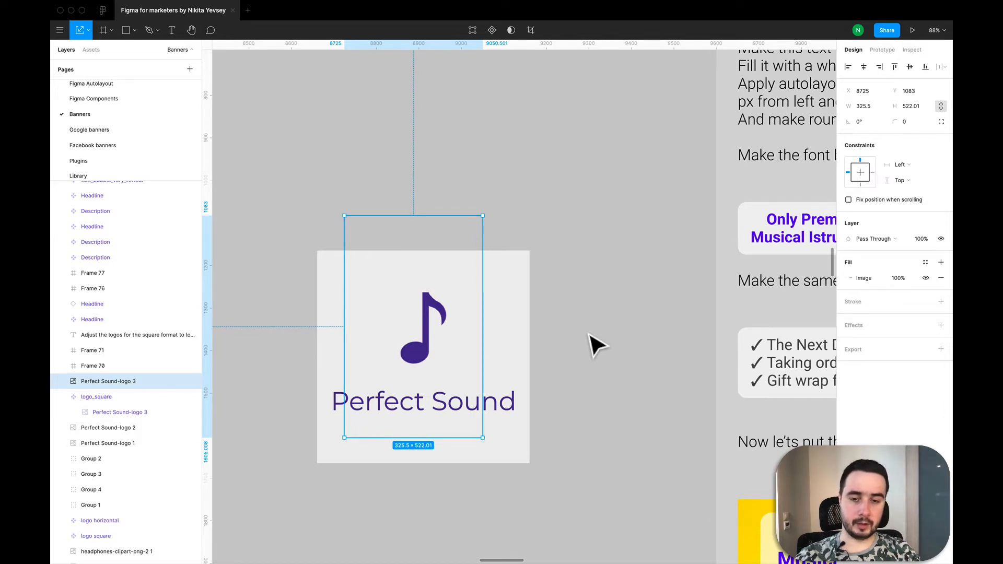
click(597, 345)
- Remove the white fill from the logo_square component
scroll(597, 344, down, 10)
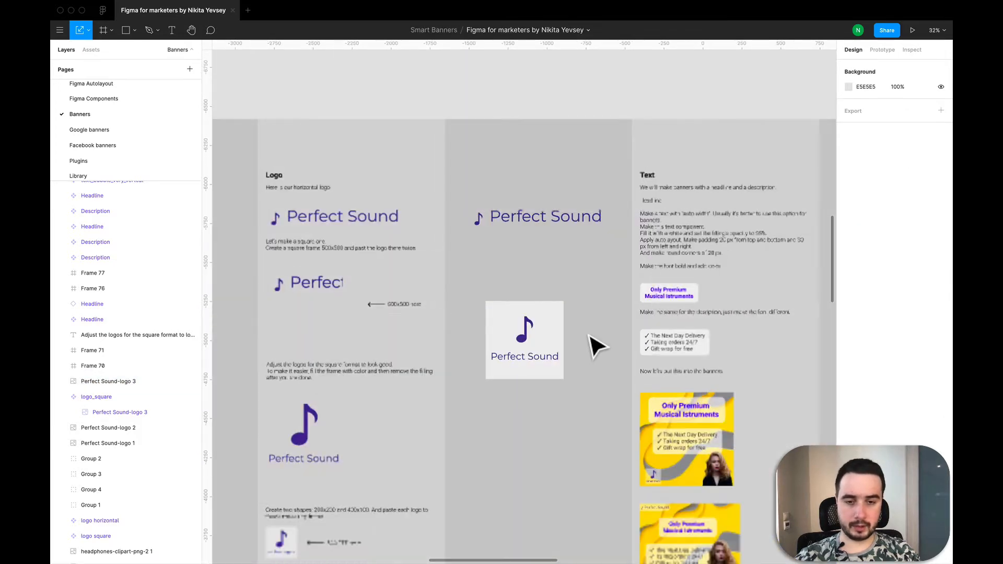
scroll(597, 344, up, 2)
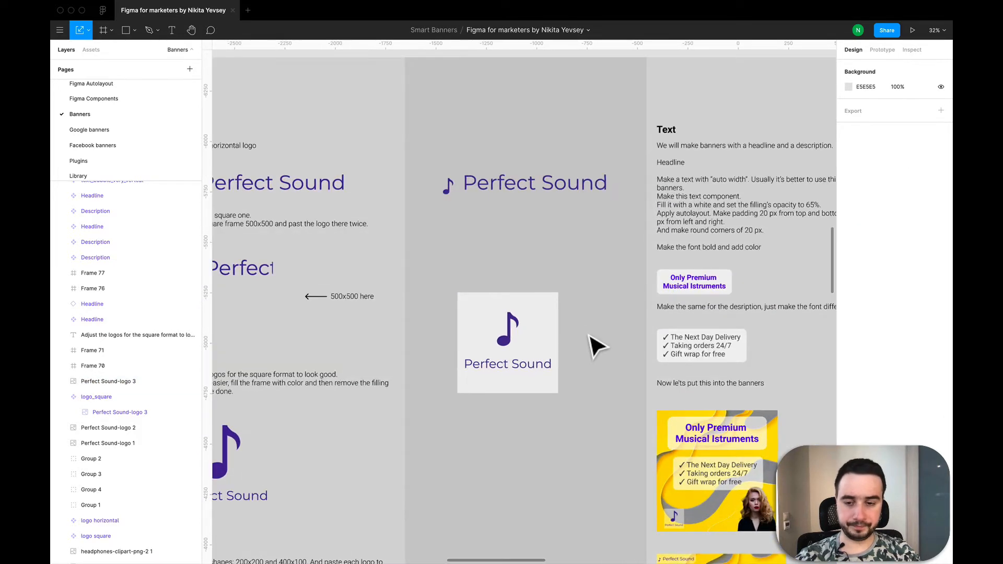
click(477, 309)
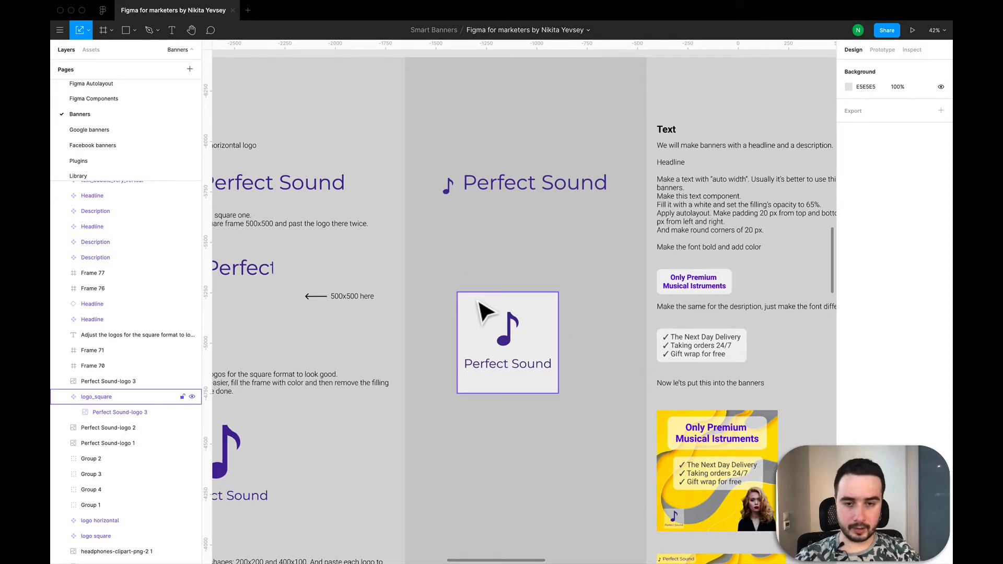
click(480, 304)
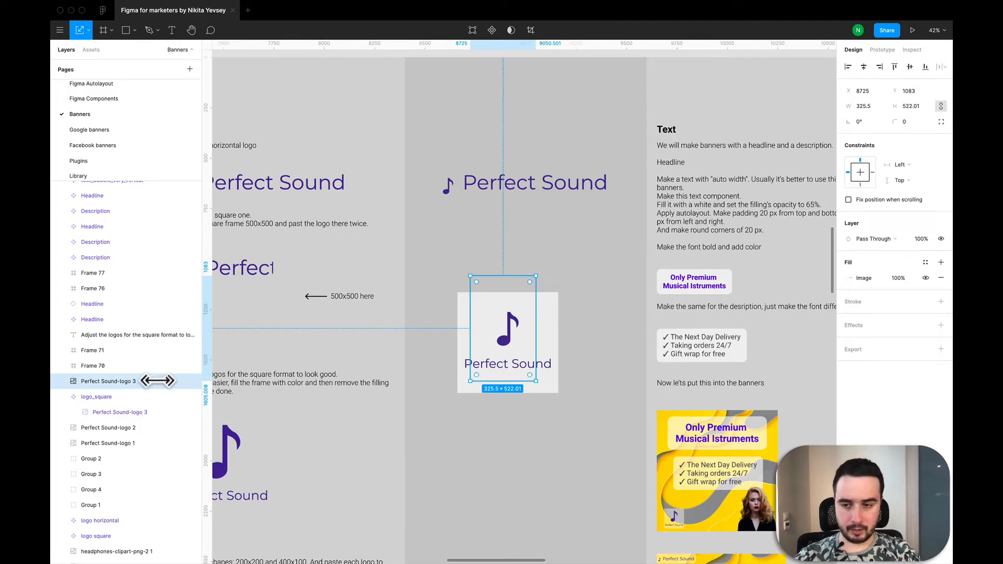
click(123, 397)
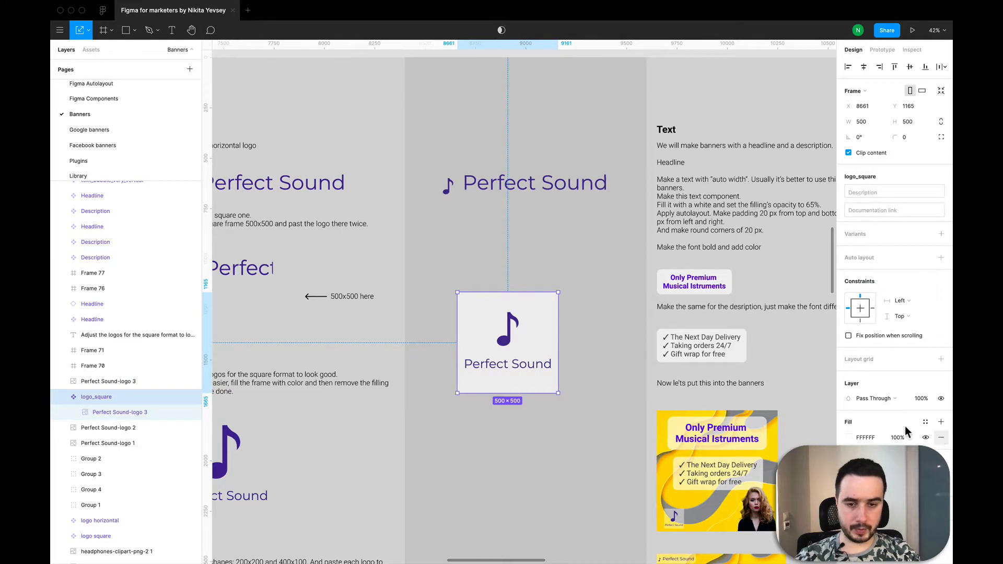
click(940, 437)
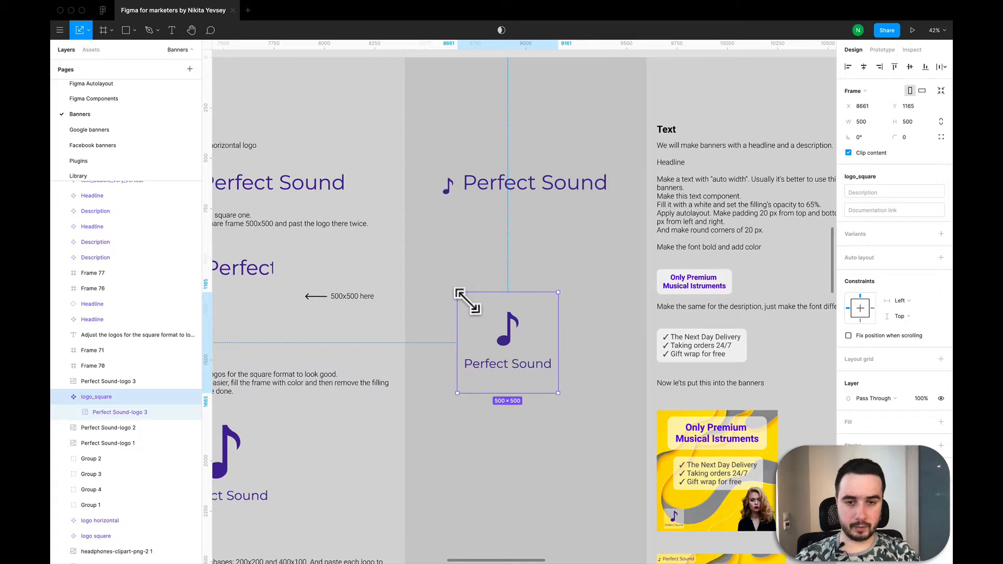
- Create a new frame below the square logo and set its width to 400
scroll(524, 208, down, 4)
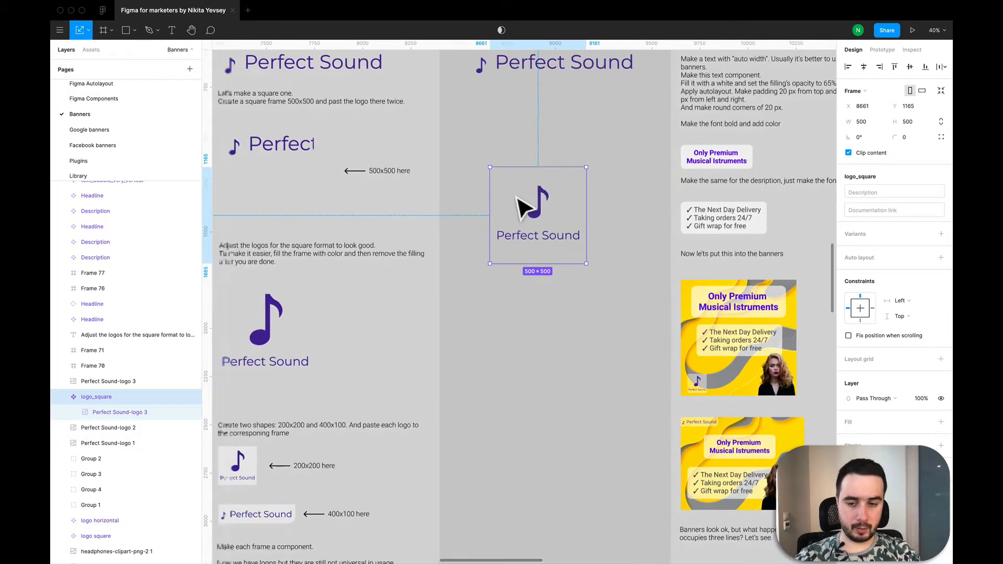
scroll(524, 208, left, 2)
scroll(523, 207, down, 1)
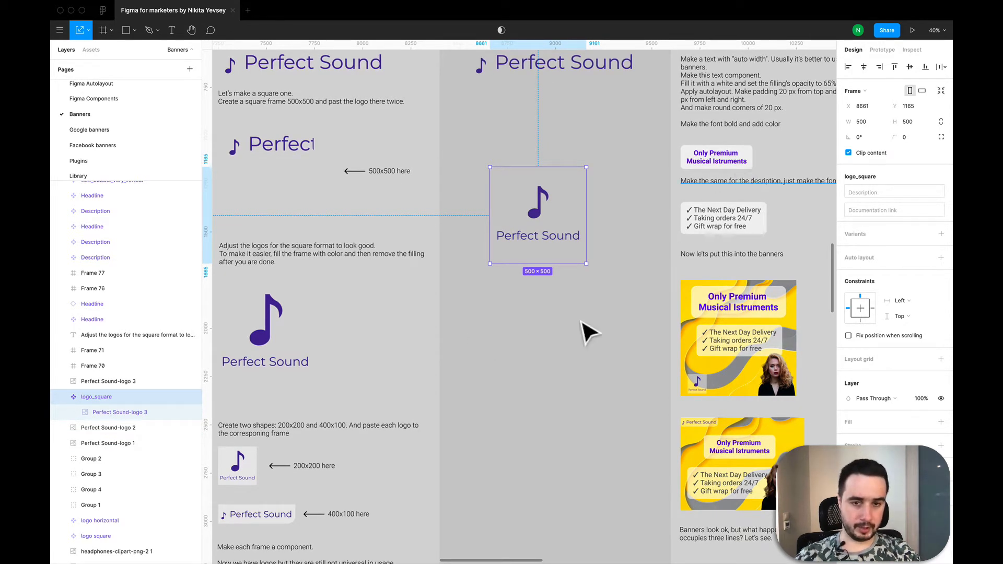
key(f)
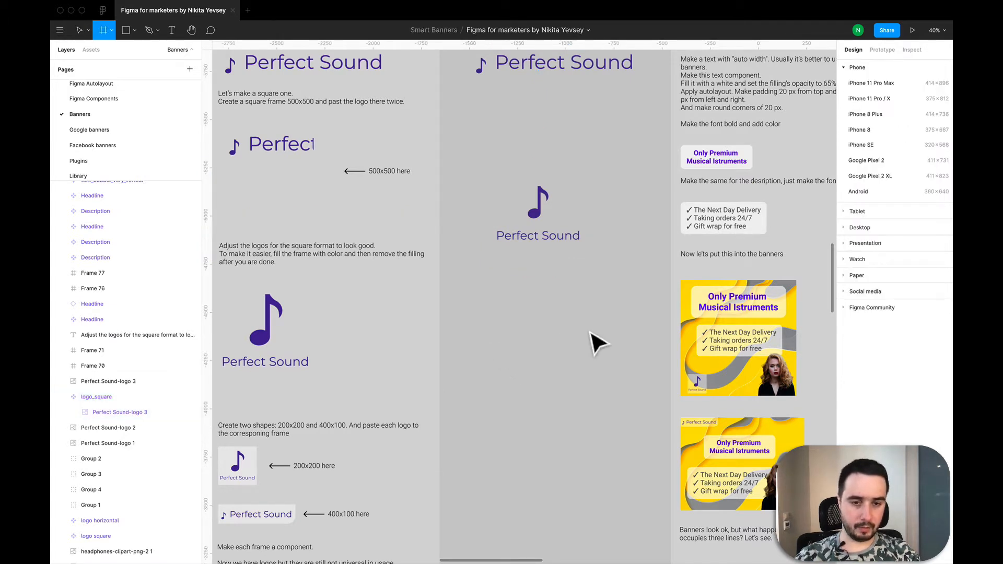
click(478, 328)
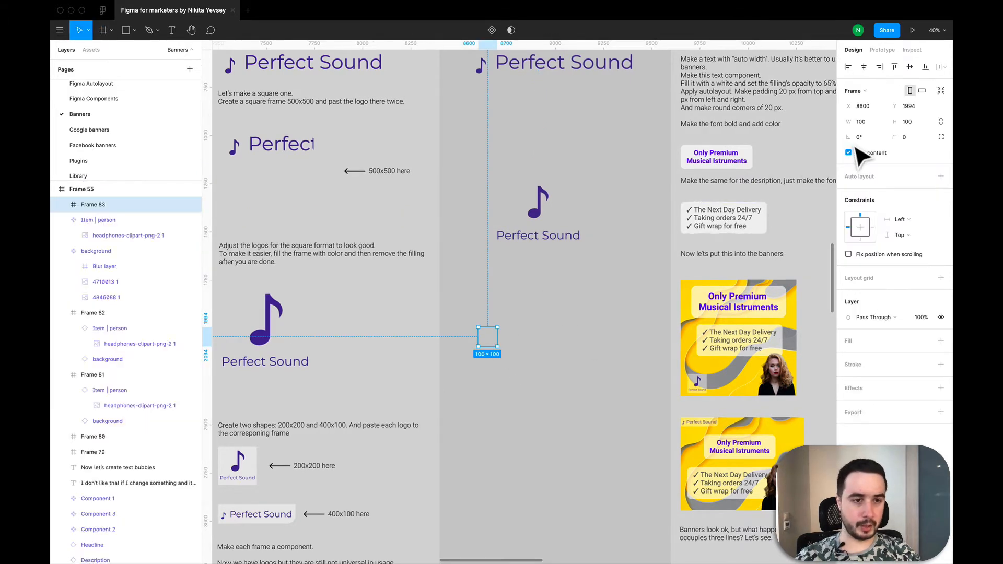
click(867, 120)
text(4)
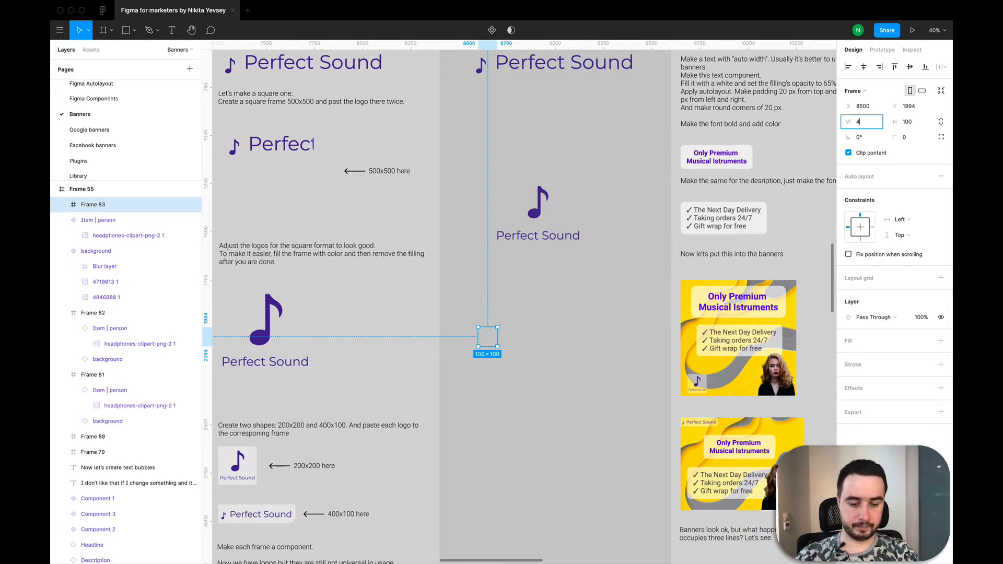
text(00)
key(Return)
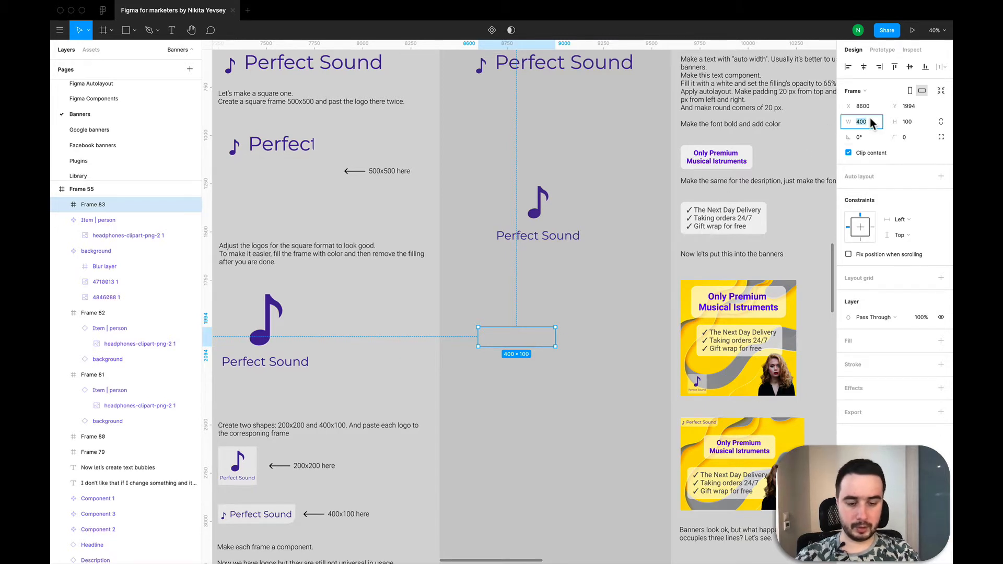
- Resize the new frame to 800 × 200 and line its left edge up with the horizontal logo above
text(800)
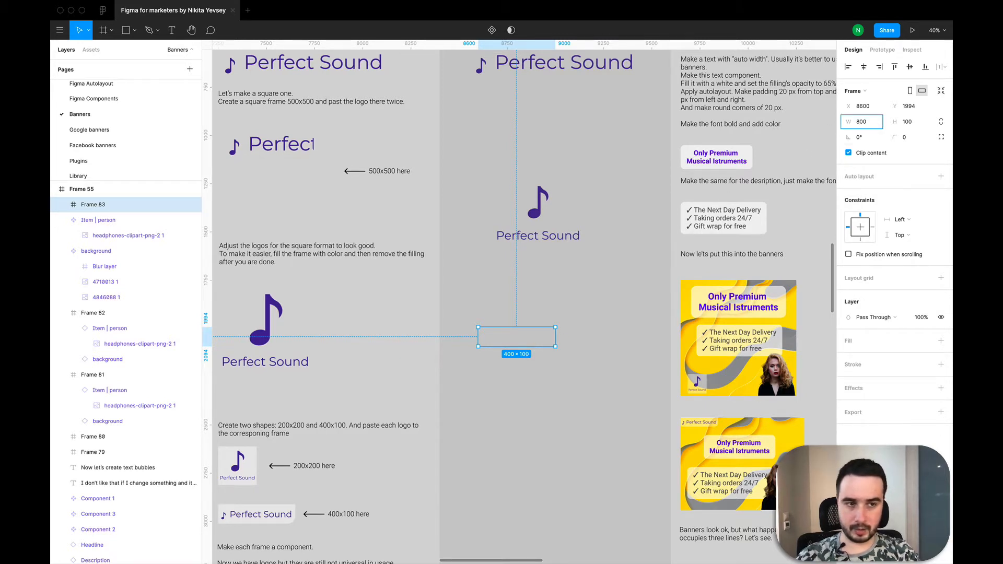
key(Tab)
text(200)
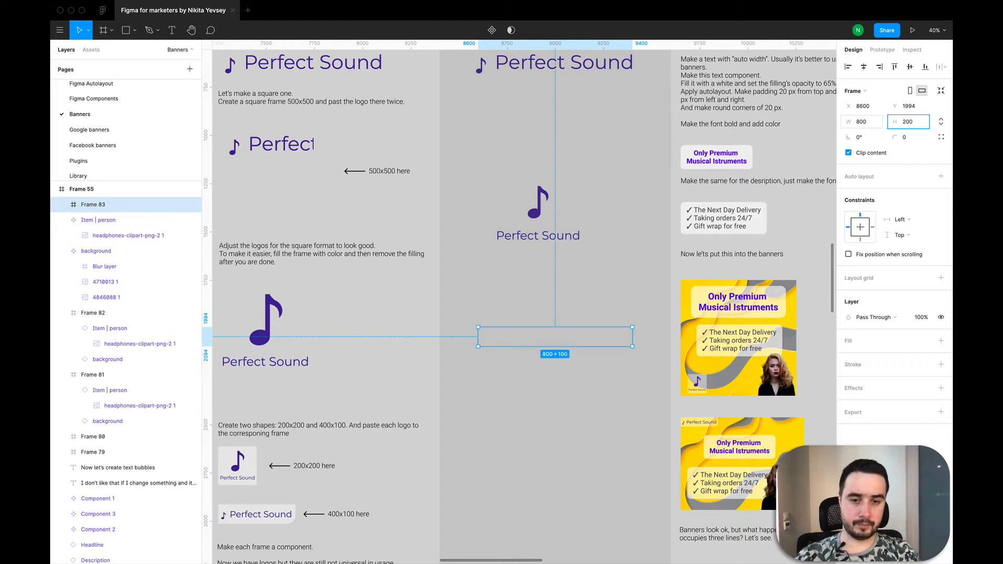
key(Return)
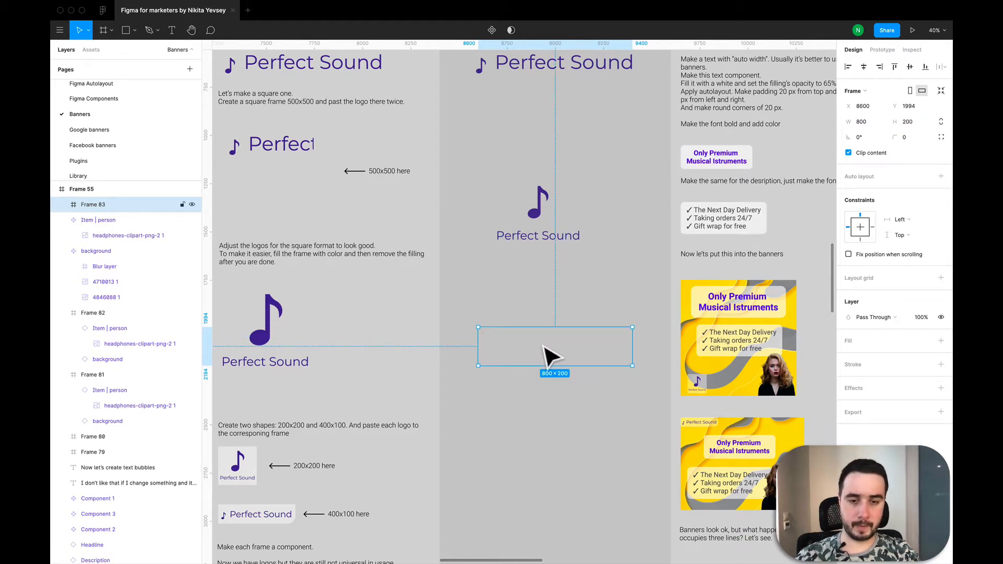
drag(537, 352, 532, 344)
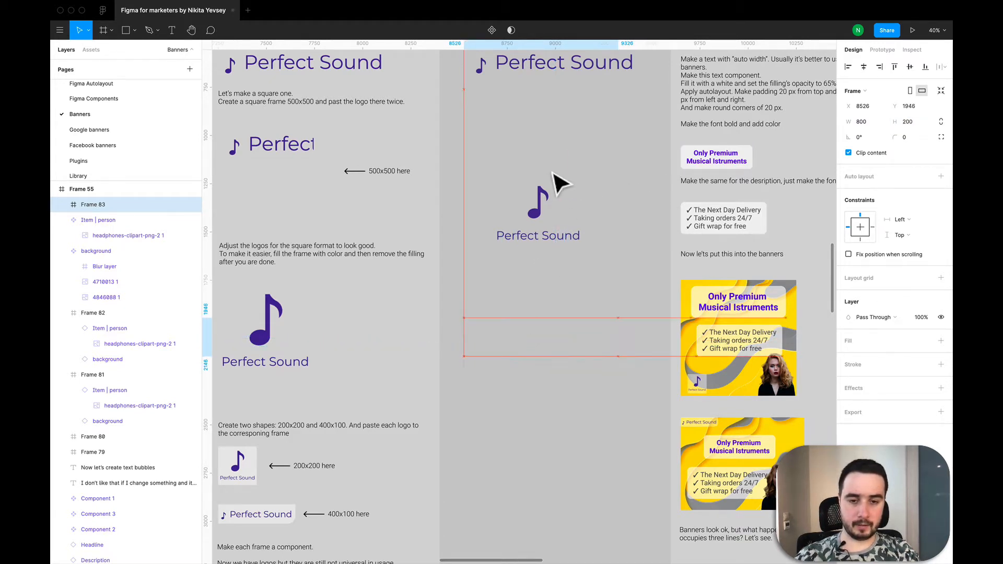
- Paste a copy of the horizontal logo into the 800 × 200 frame and scale it down to about 844 × 222
click(556, 76)
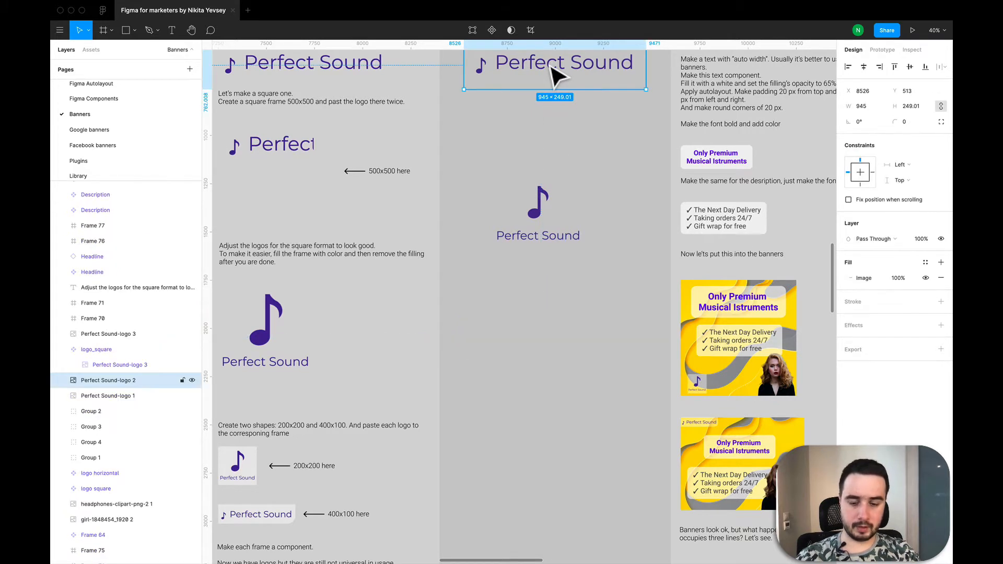
key(super+v)
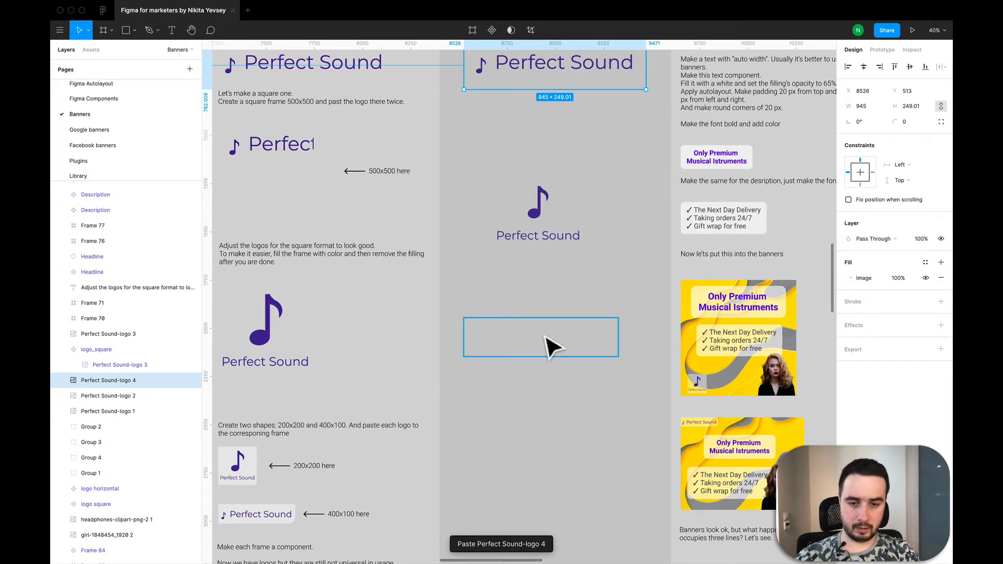
click(552, 346)
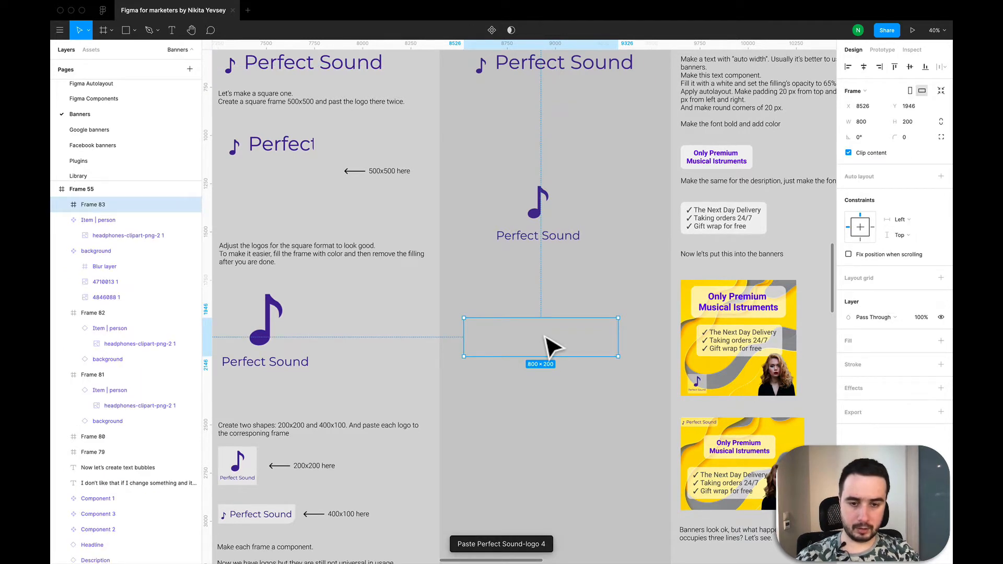
key(super+v)
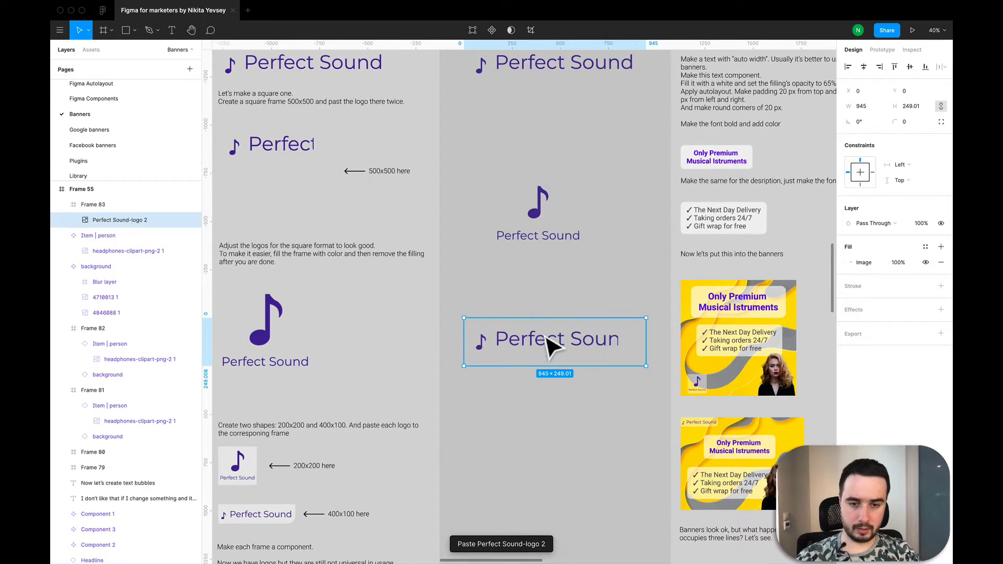
ctrl+scroll(551, 347, up, 3)
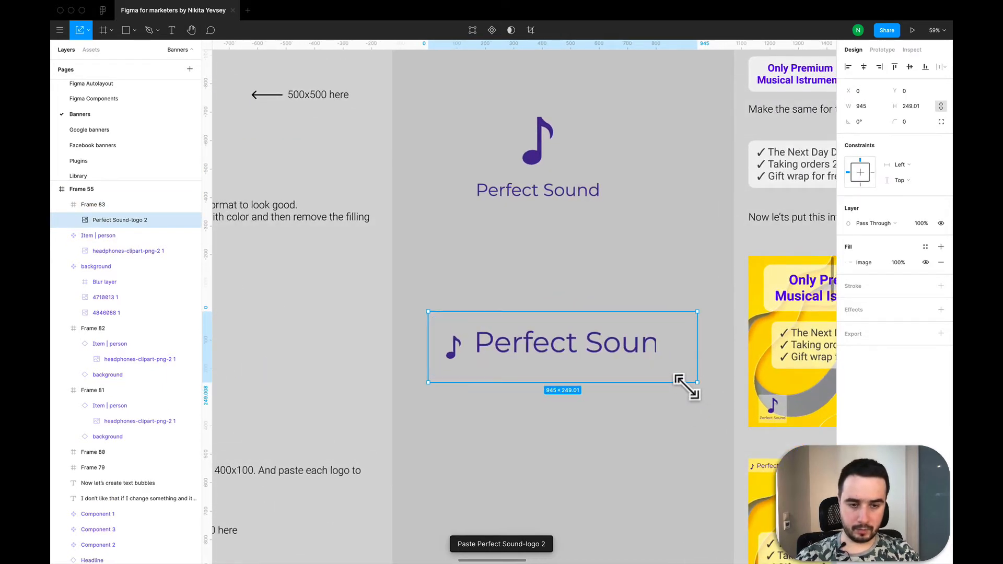
drag(687, 387, 673, 380)
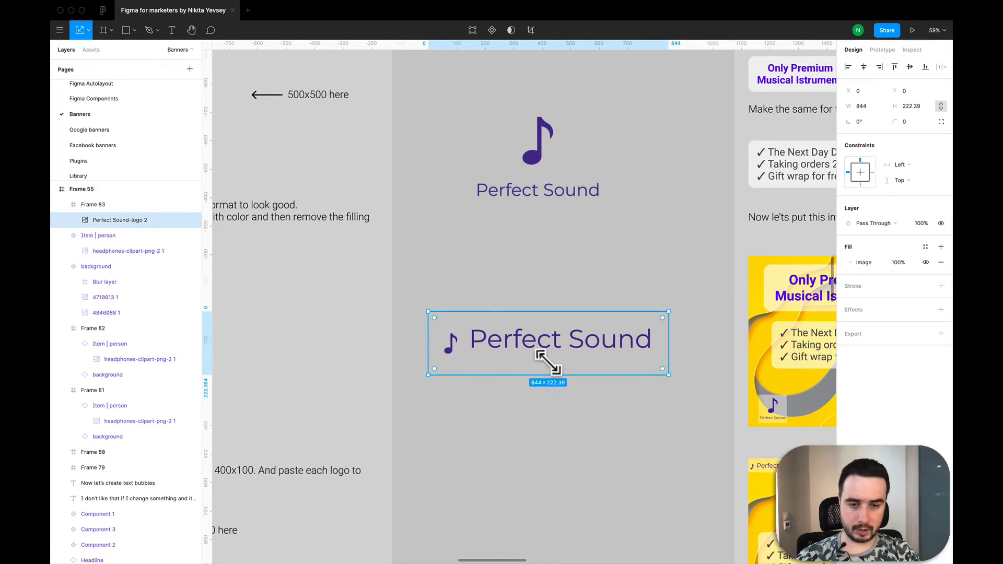
- Turn the 800 × 200 logo frame into a component and rename it logo_400×100
click(115, 204)
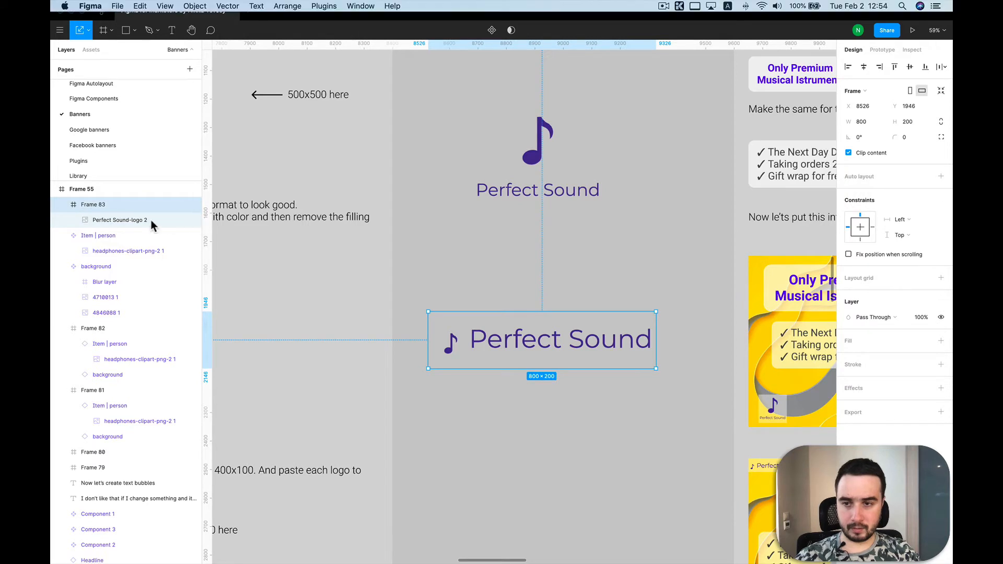
click(492, 29)
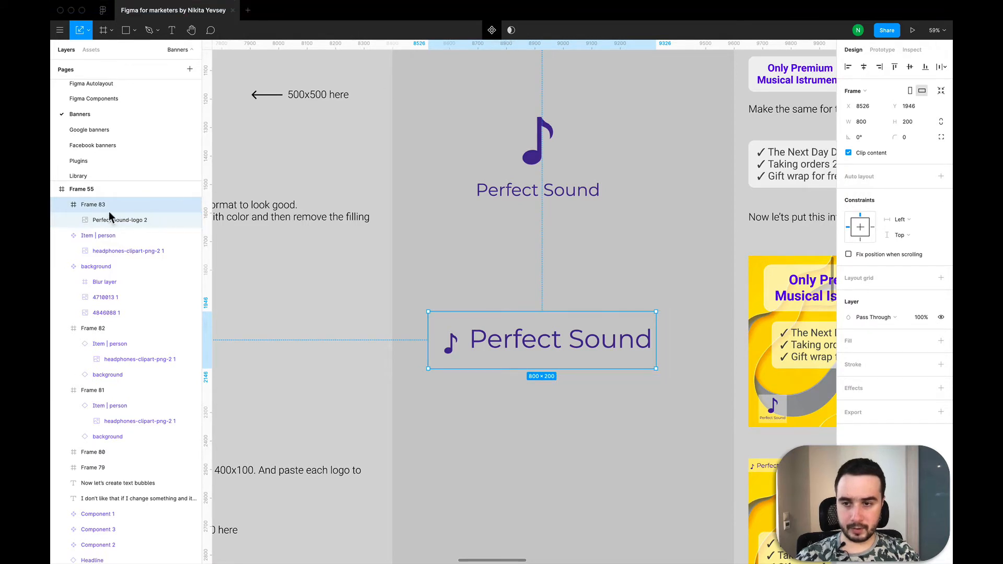
double_click(92, 203)
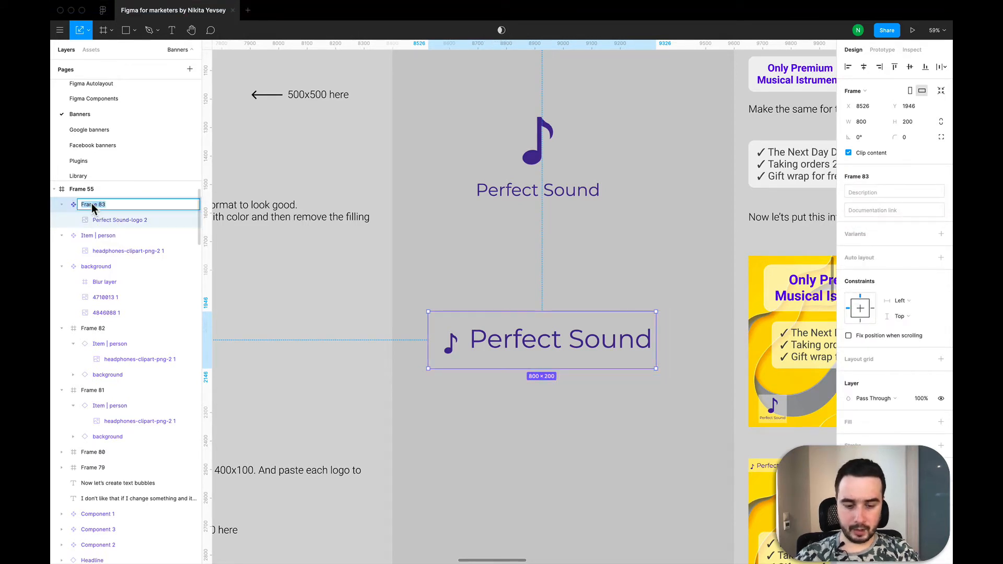
text(logo_400x100)
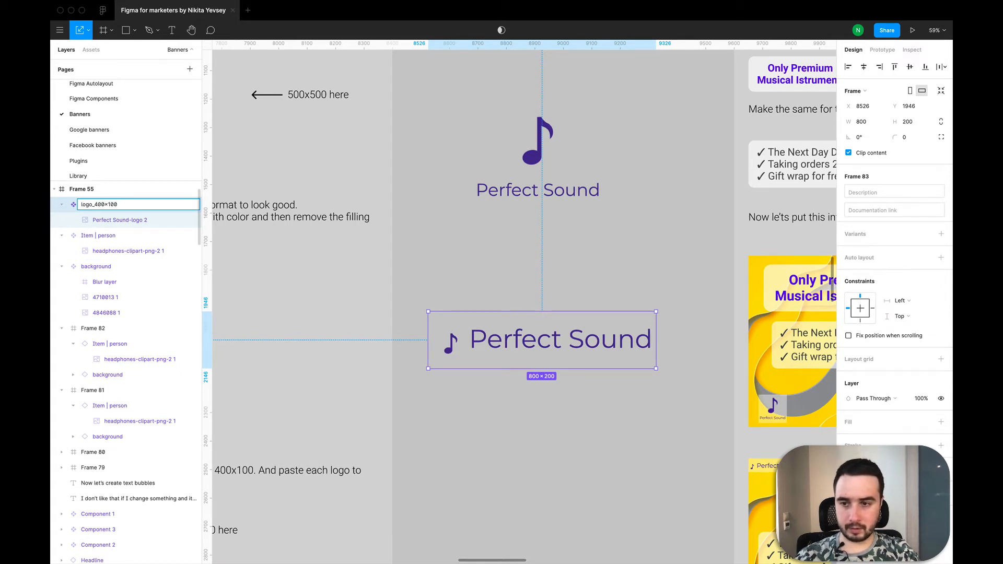
key(Return)
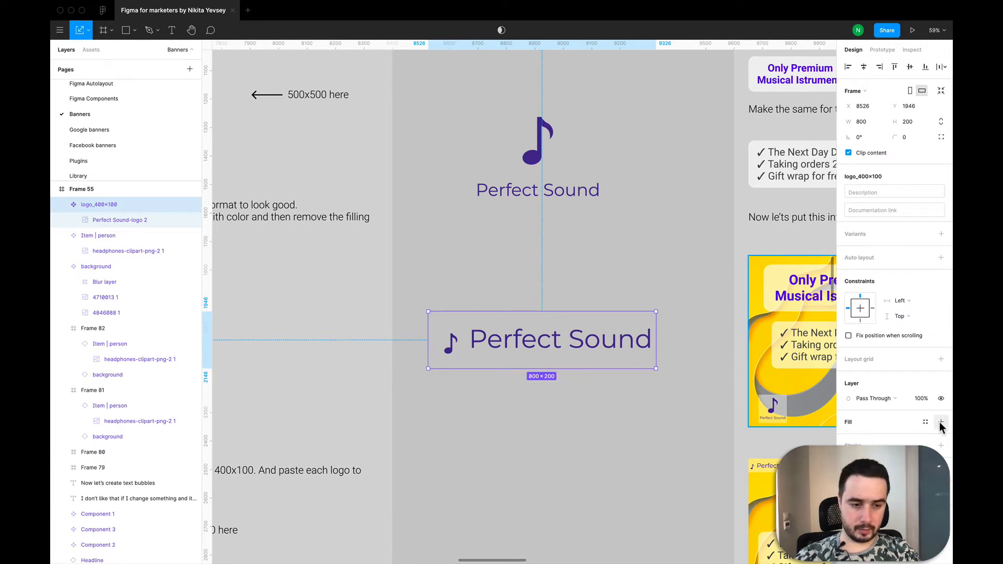
- Center the logo image inside the logo_400×100 component and remove the component's temporary white fill
double_click(561, 350)
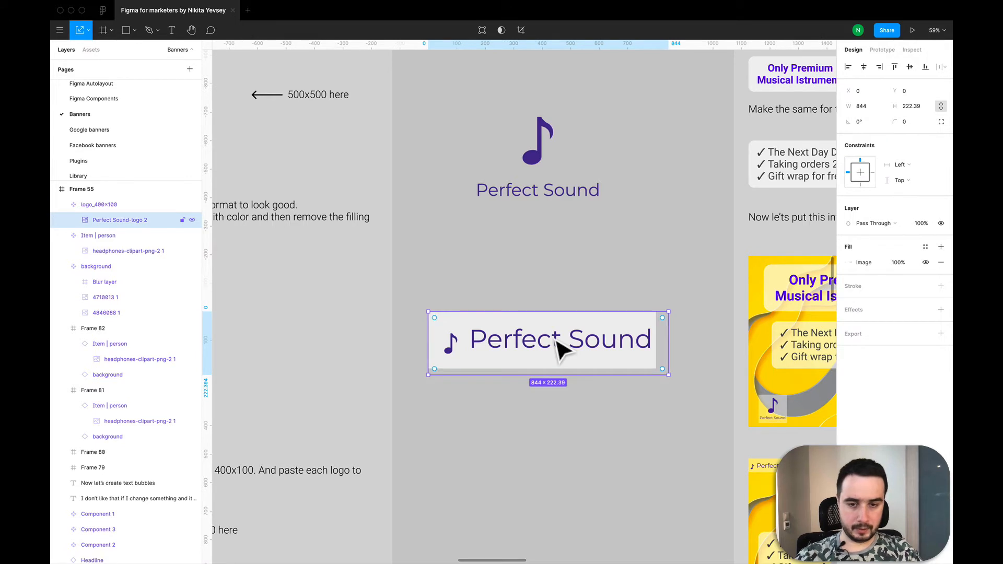
drag(560, 350, 556, 344)
click(129, 207)
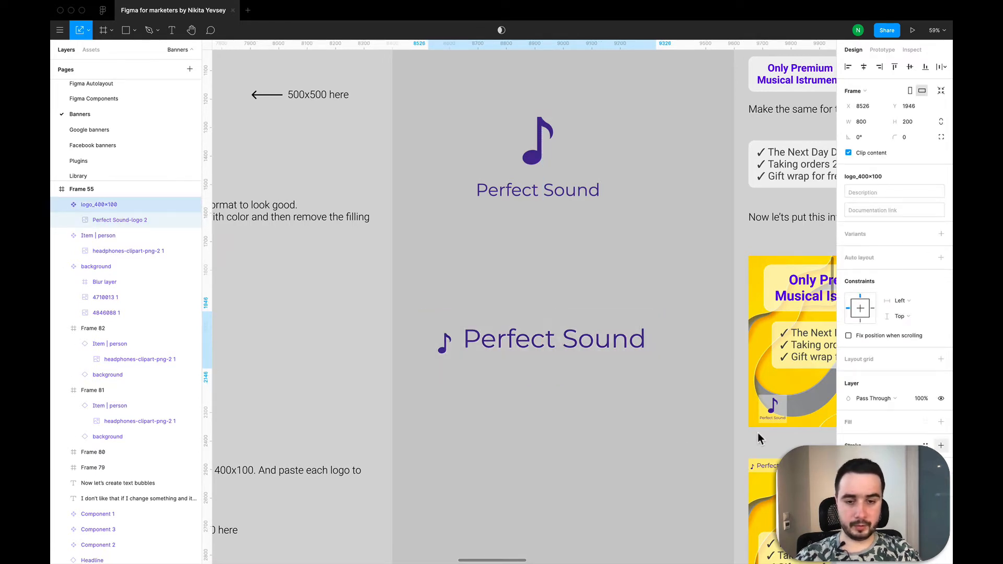
click(584, 418)
- Examine both new logo components, the logo placement on the sample yellow banners and the 200 × 200 sample square logo
scroll(590, 426, down, 3)
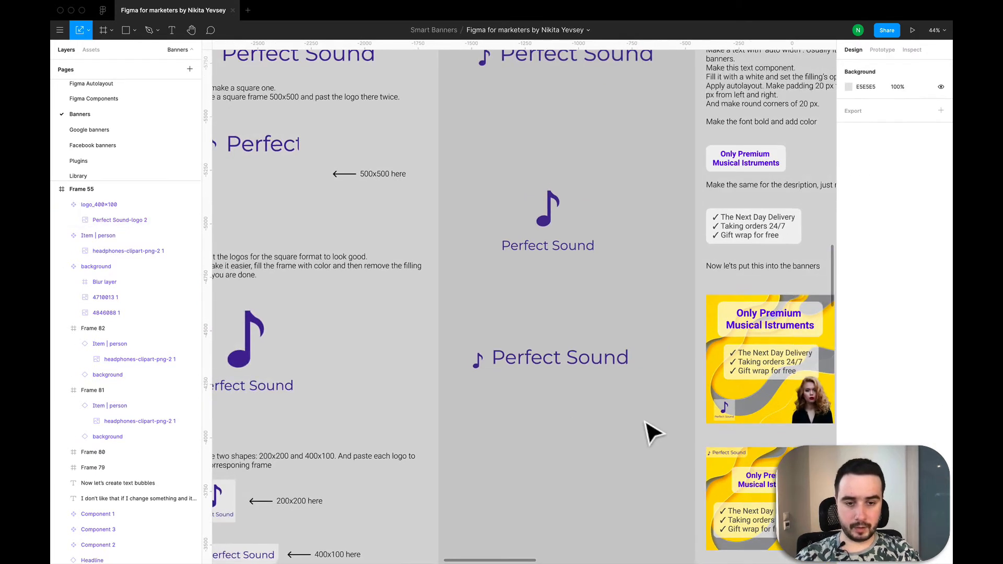
drag(647, 412, 496, 161)
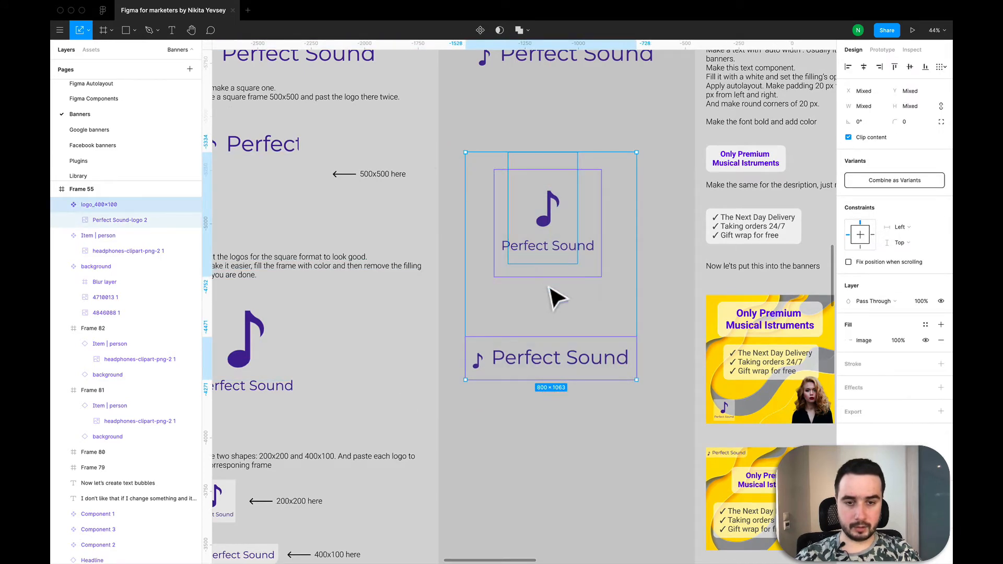
scroll(631, 416, down, 2)
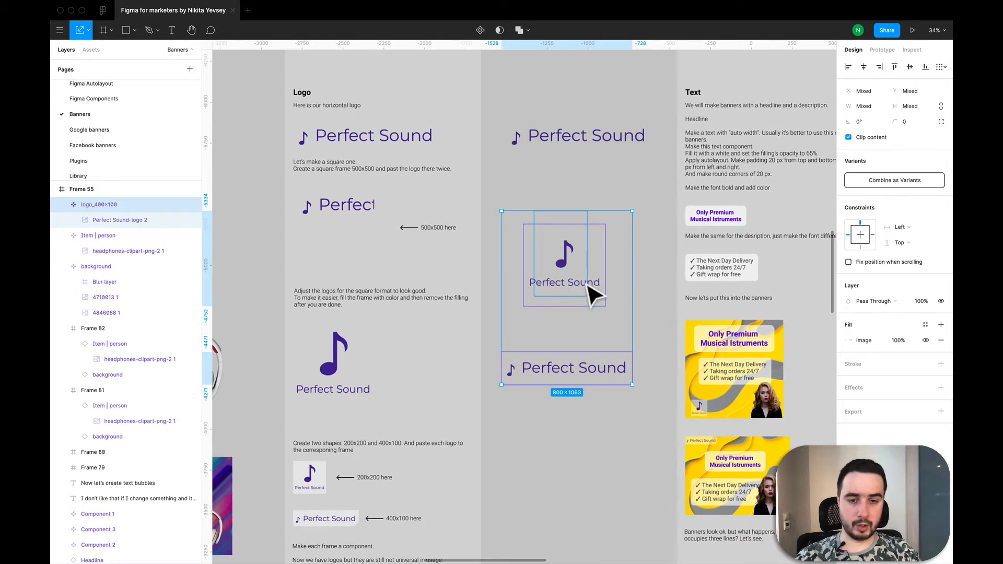
scroll(549, 298, down, 5)
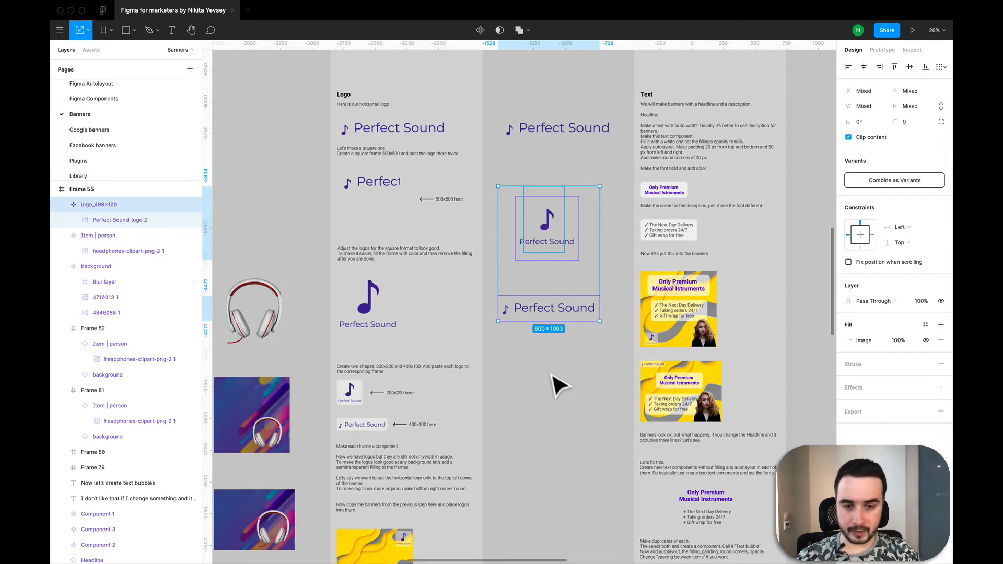
scroll(560, 387, down, 2)
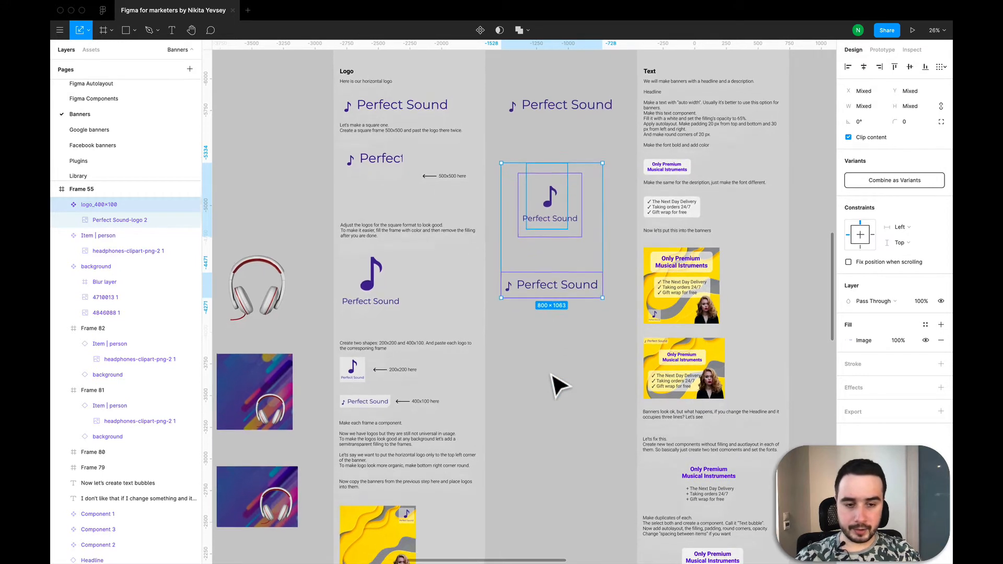
scroll(663, 324, down, 5)
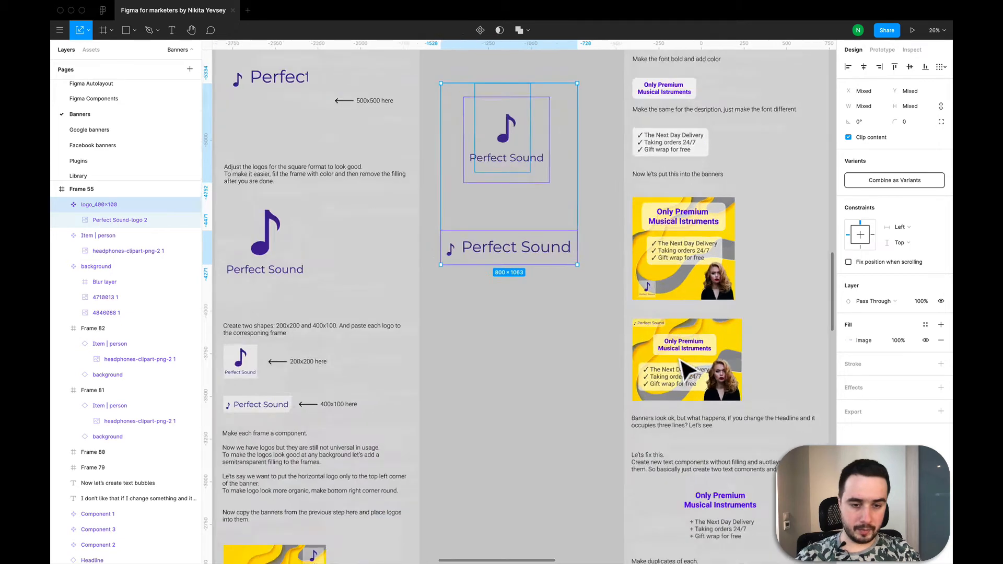
scroll(664, 319, up, 5)
scroll(627, 257, up, 3)
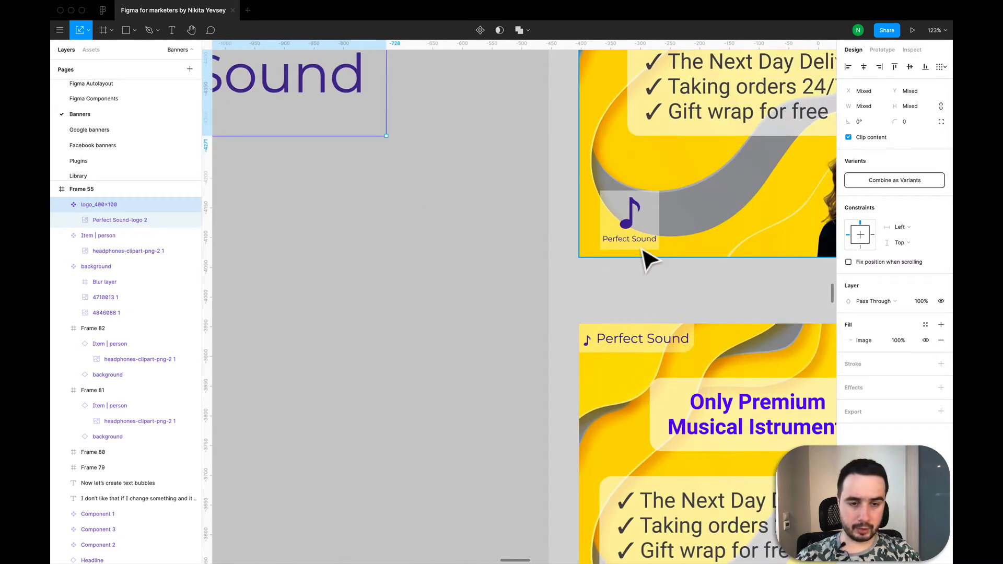
scroll(648, 258, down, 3)
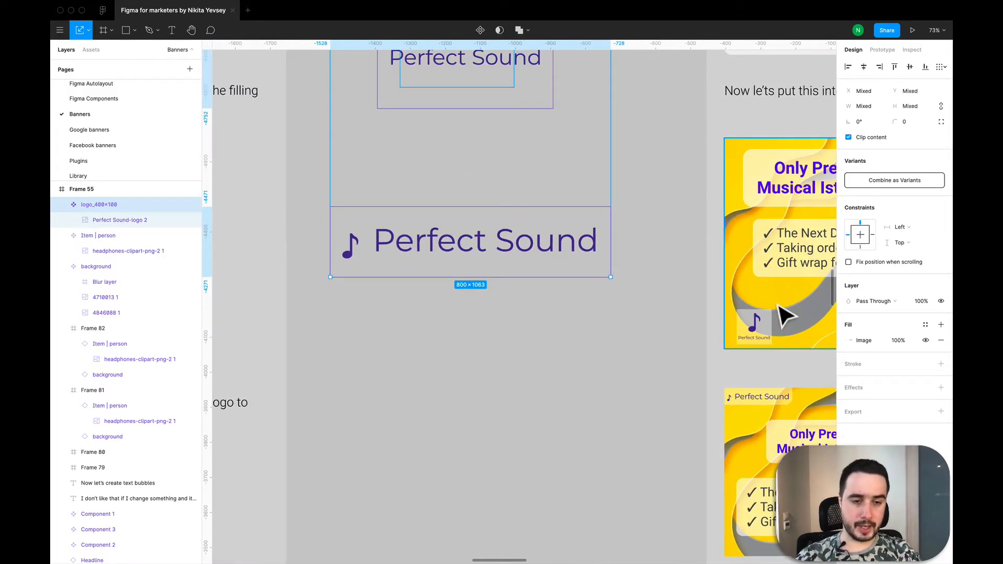
scroll(532, 257, down, 3)
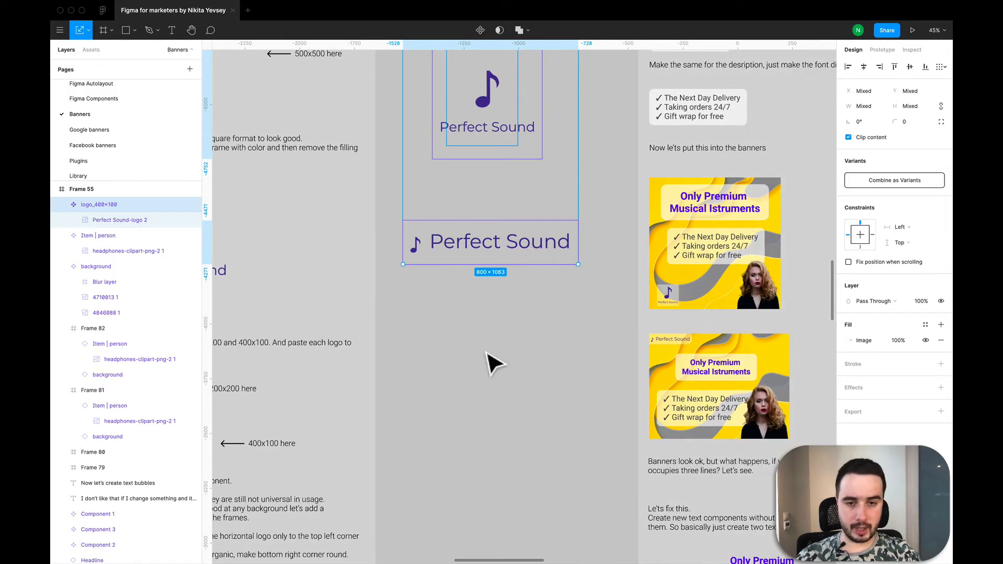
click(493, 358)
scroll(491, 358, down, 3)
click(491, 241)
click(312, 372)
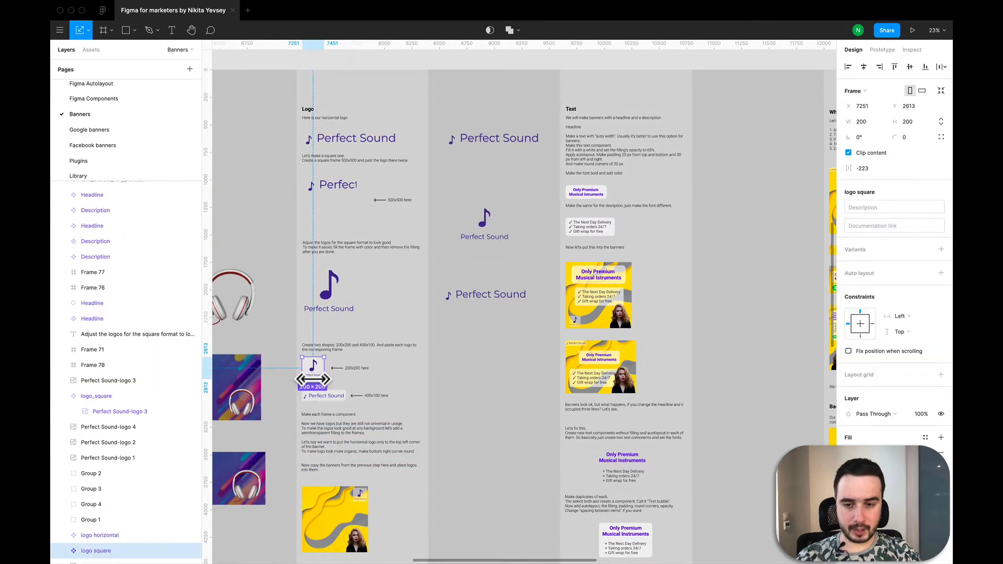
- Create a 200 × 200 frame below the new horizontal logo component and give it a white FFFFFF fill
click(478, 367)
scroll(486, 375, up, 2)
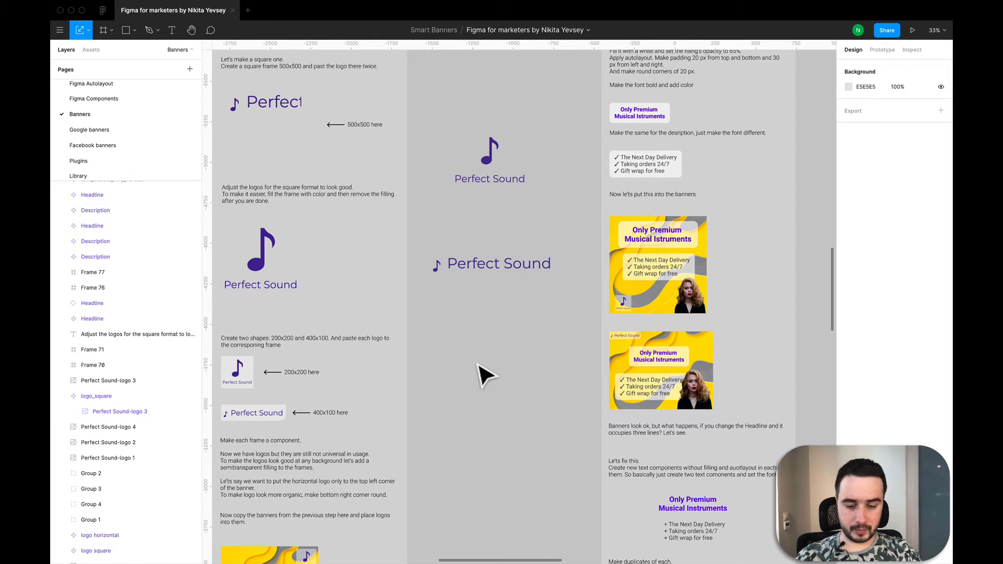
key(f)
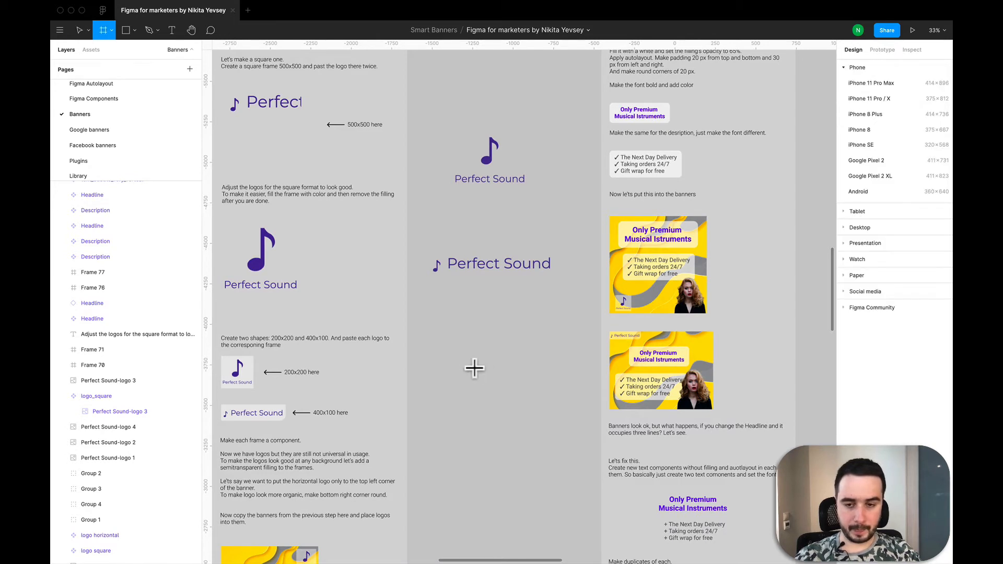
click(460, 338)
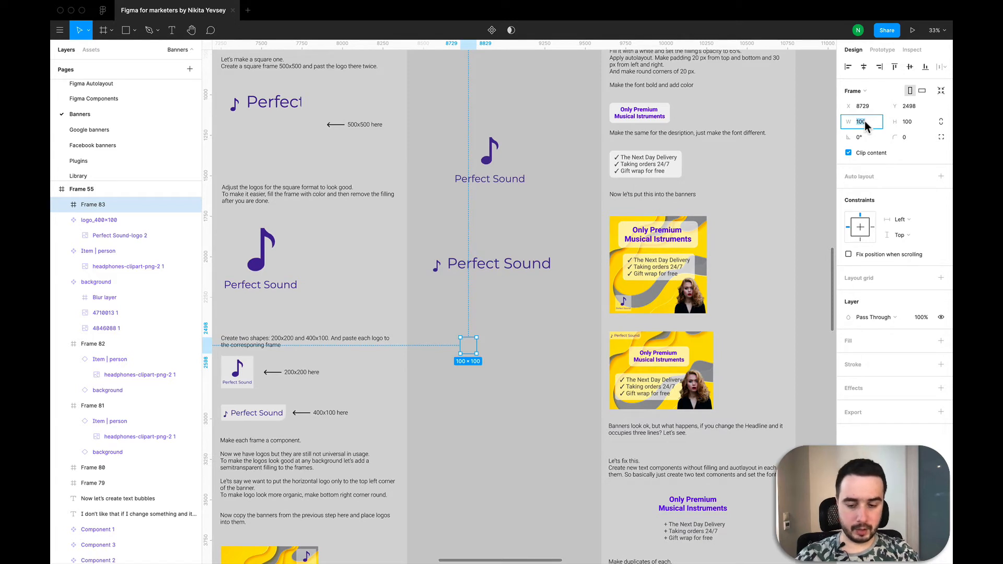
text(200)
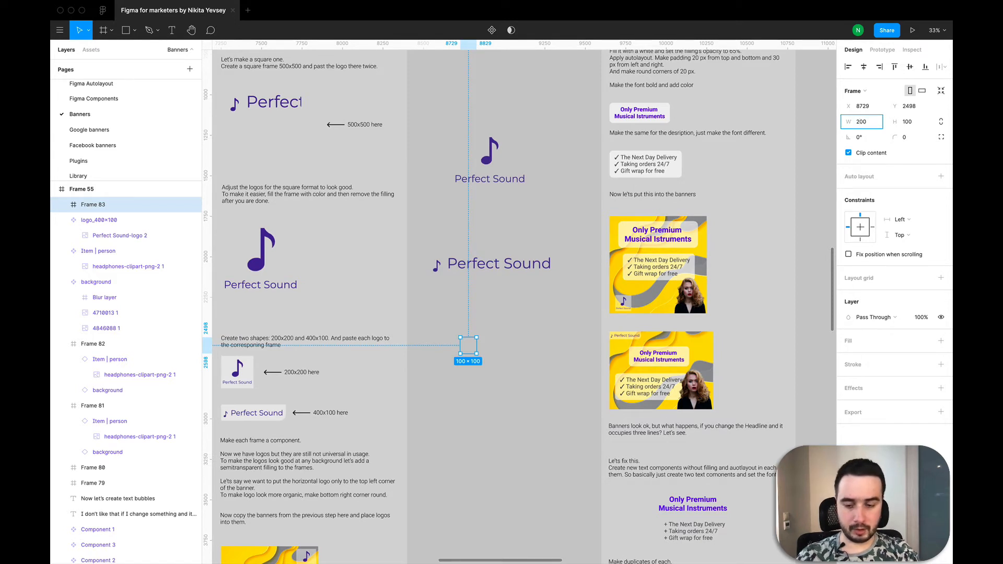
key(Tab)
text(200)
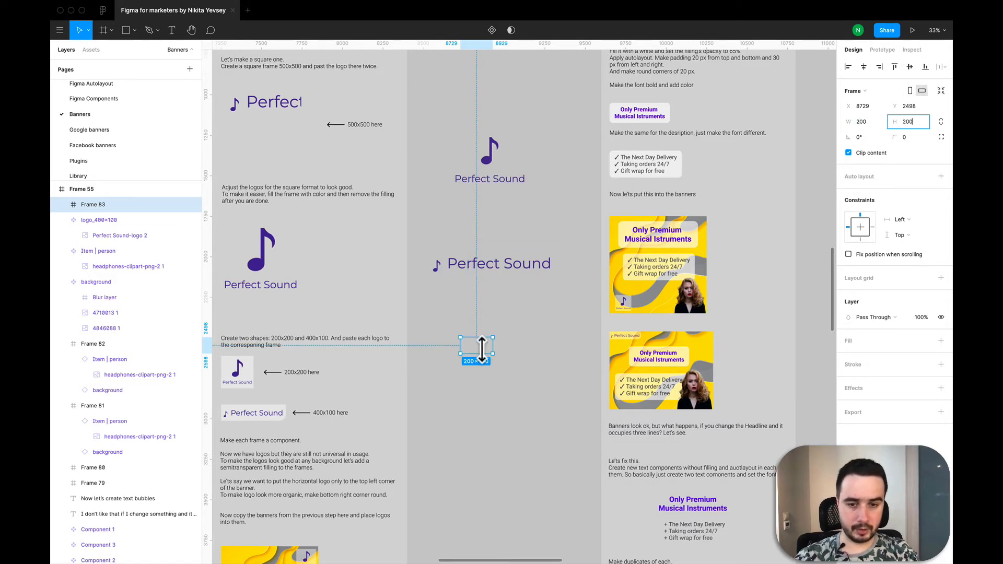
key(Return)
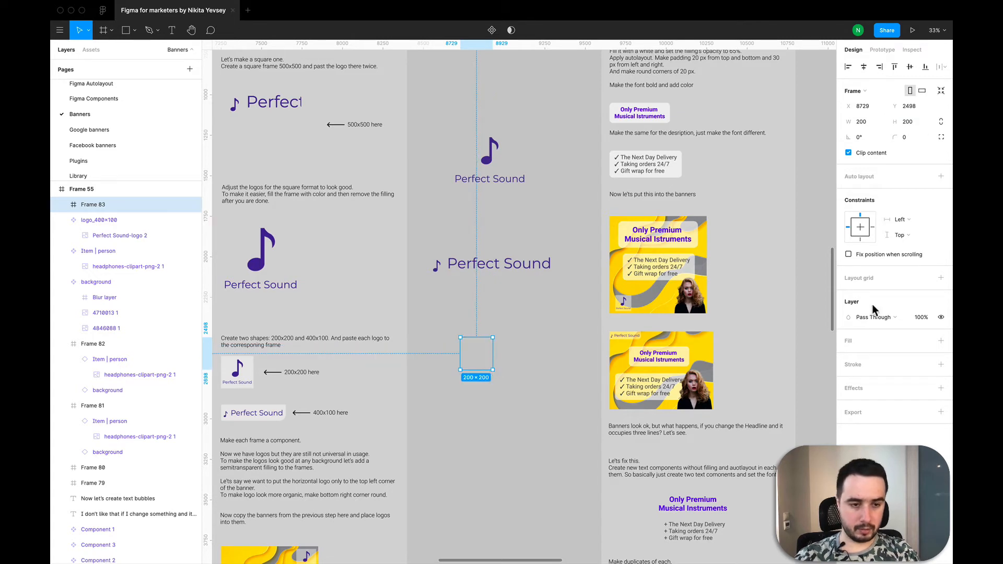
click(939, 343)
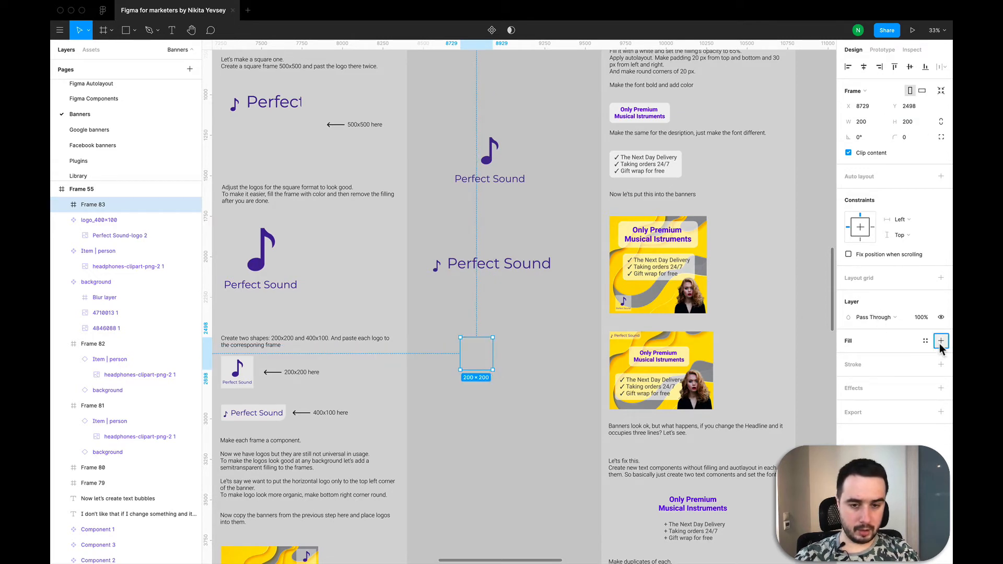
- Create a 400 × 100 frame below the white square frame and add a fill to it
click(489, 477)
key(f)
click(459, 391)
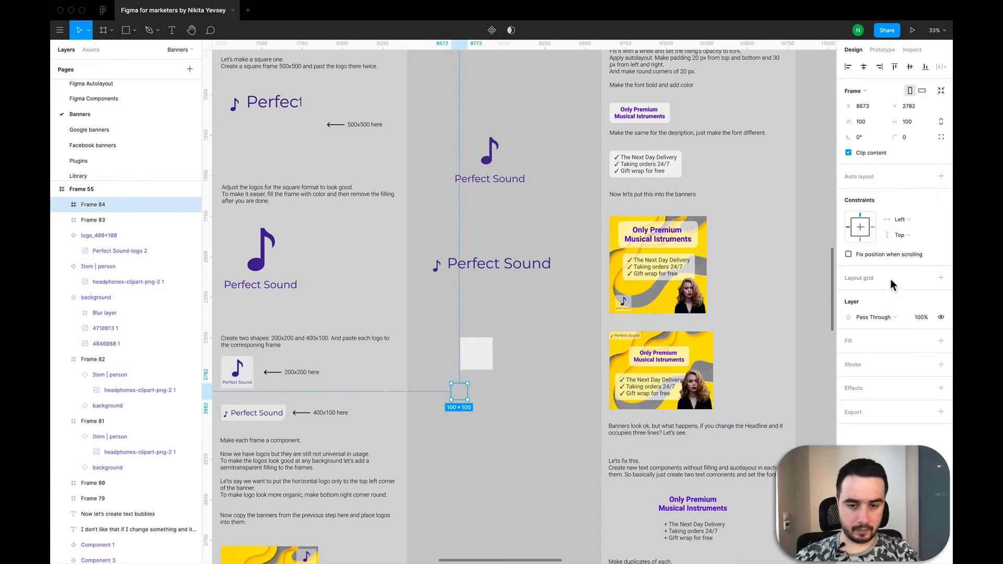
text(40)
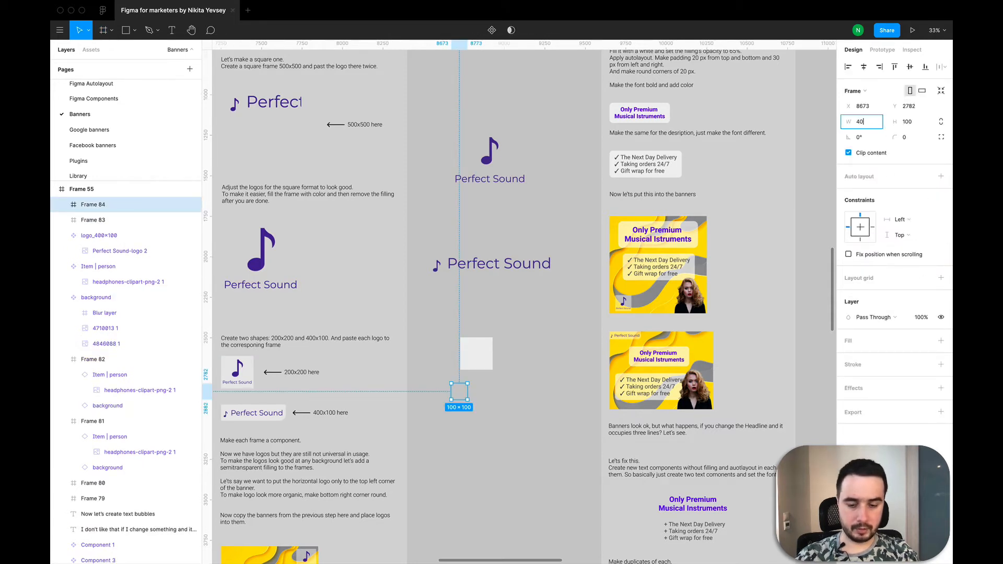
text(0)
key(Tab)
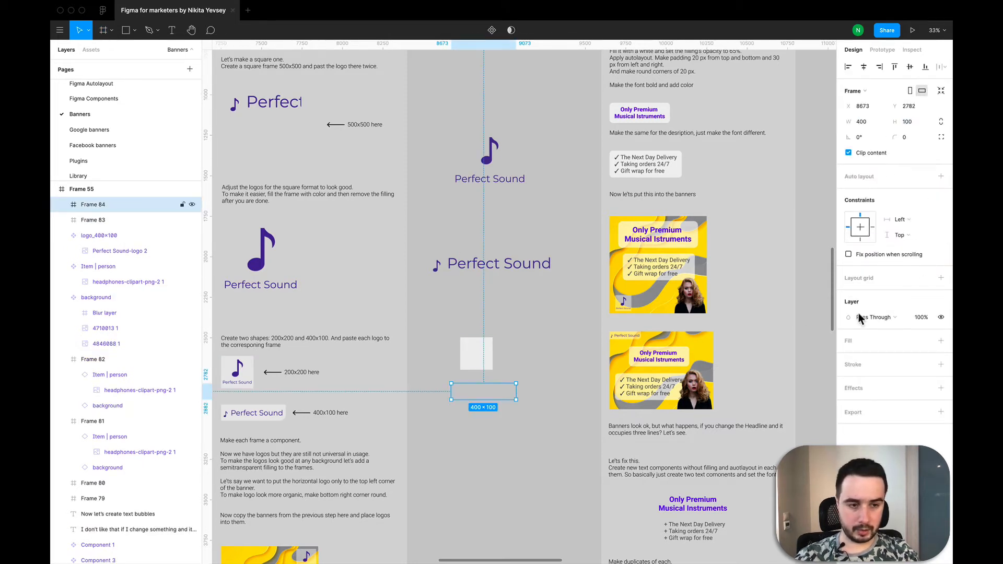
click(940, 341)
click(510, 507)
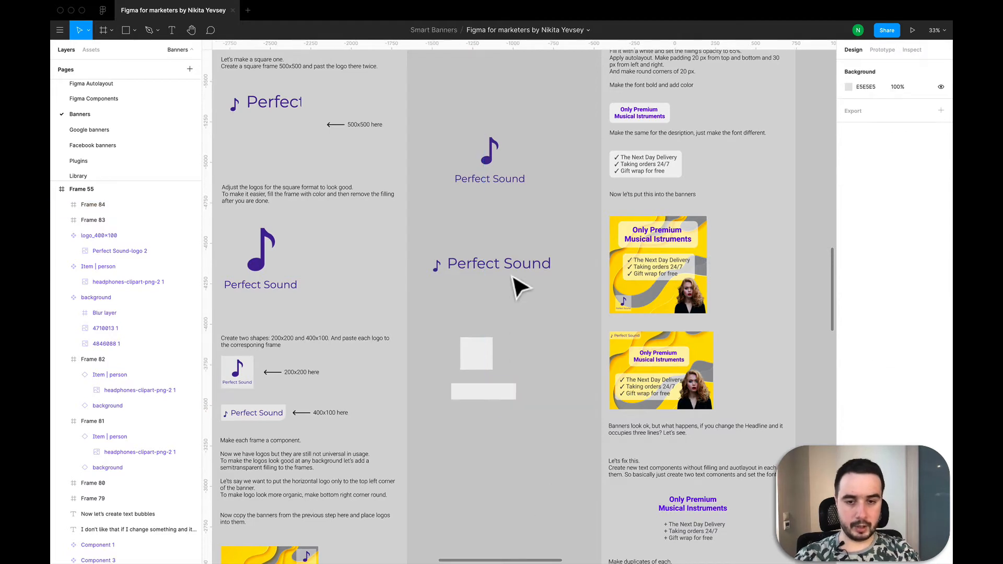
- Try to paste a logo_square instance into the white square frame and scale it to 200 × 200, then undo both changes
right_click(534, 272)
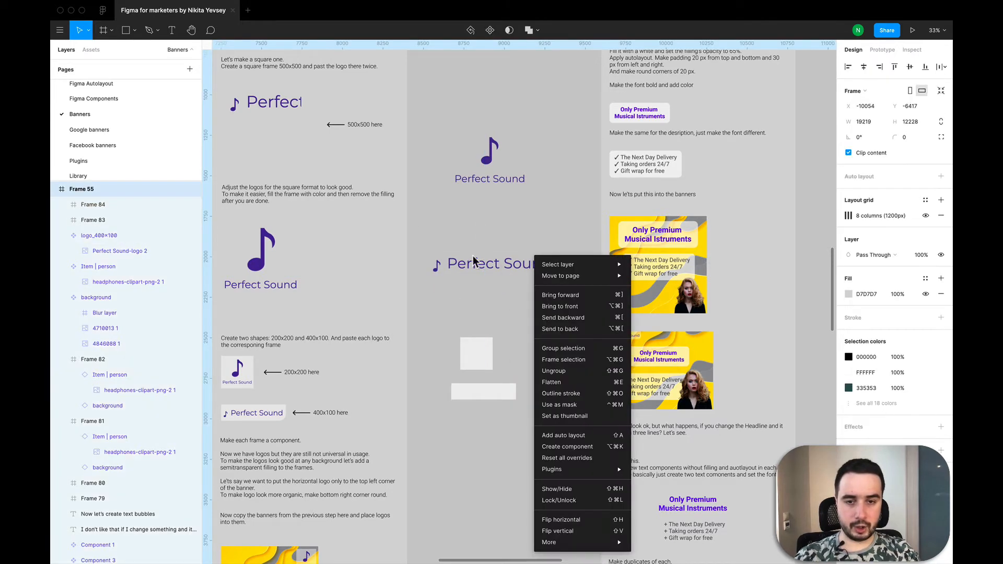
click(492, 214)
click(495, 215)
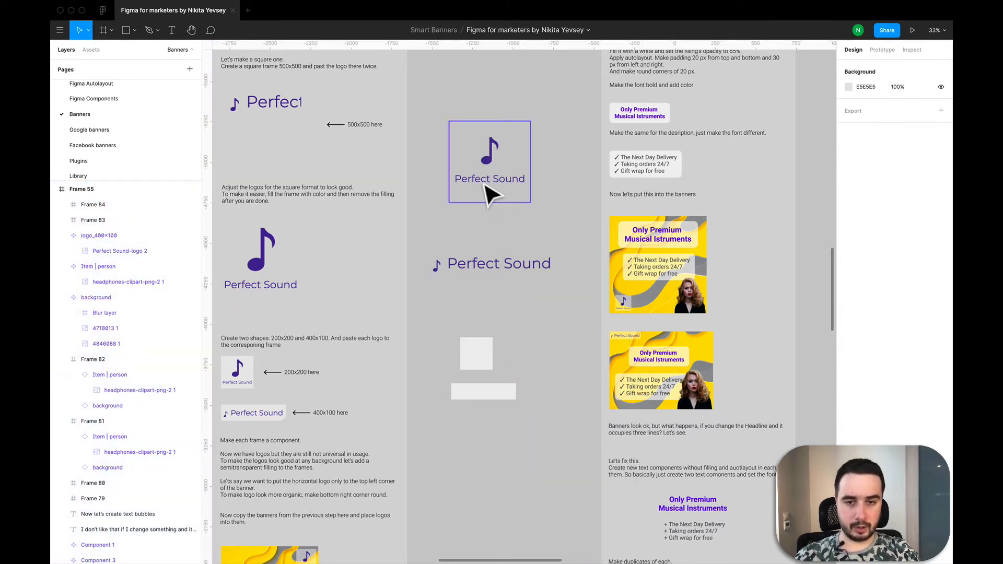
click(457, 195)
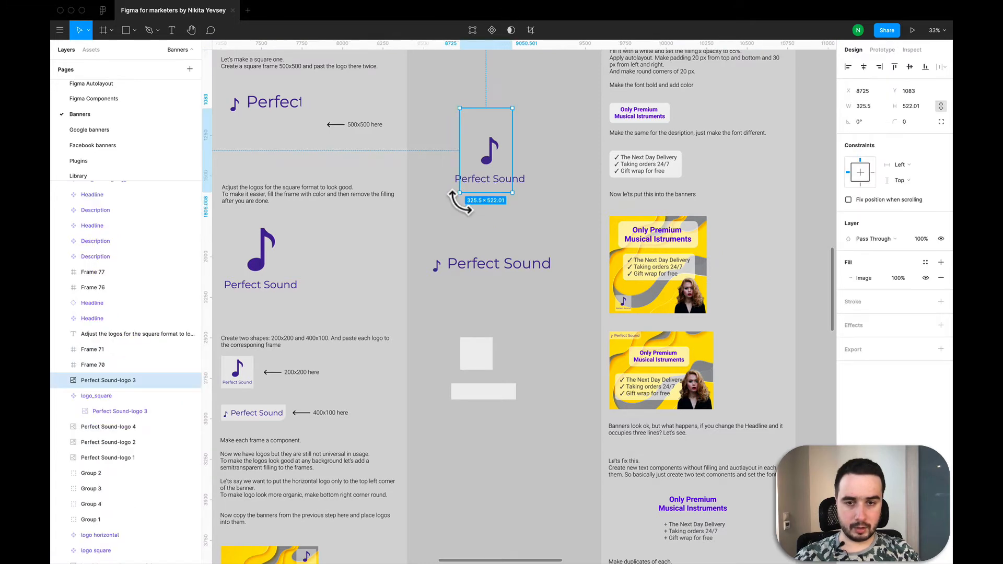
click(459, 203)
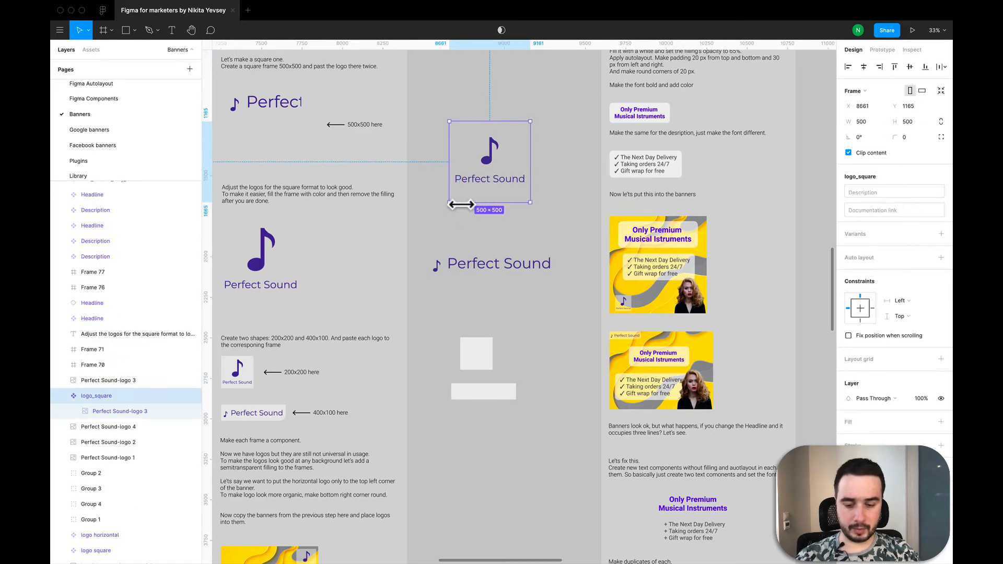
click(484, 351)
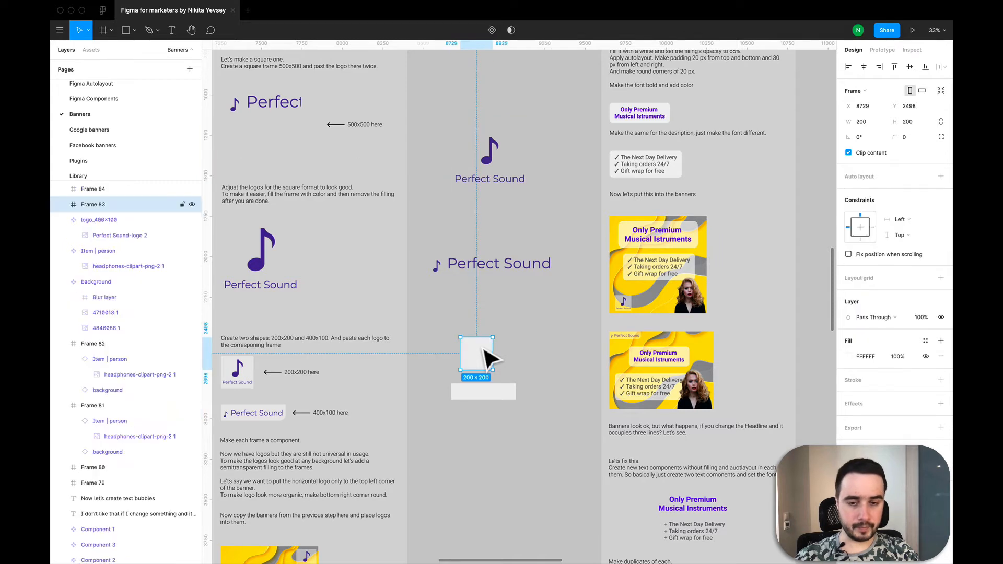
key(super+v)
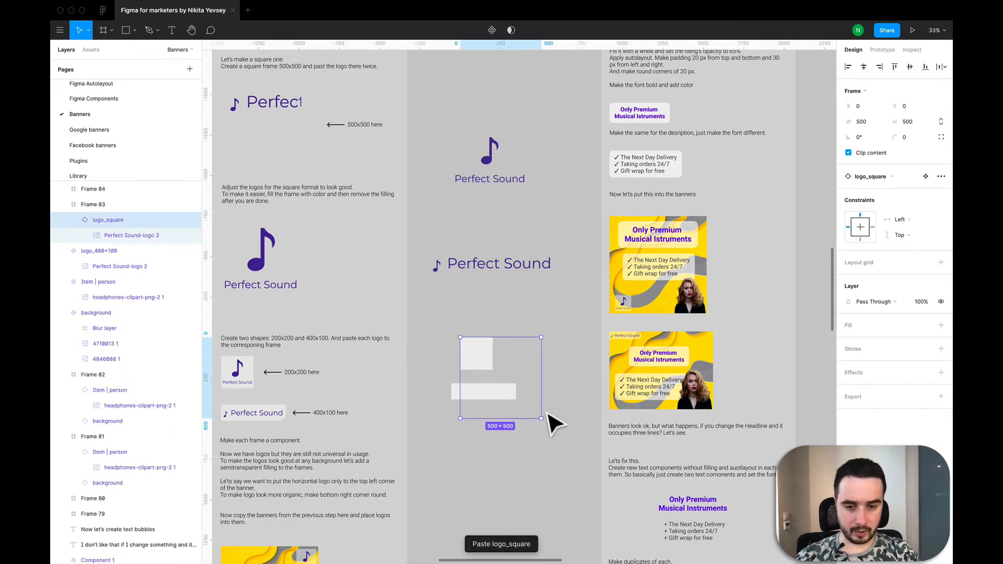
drag(550, 431, 494, 380)
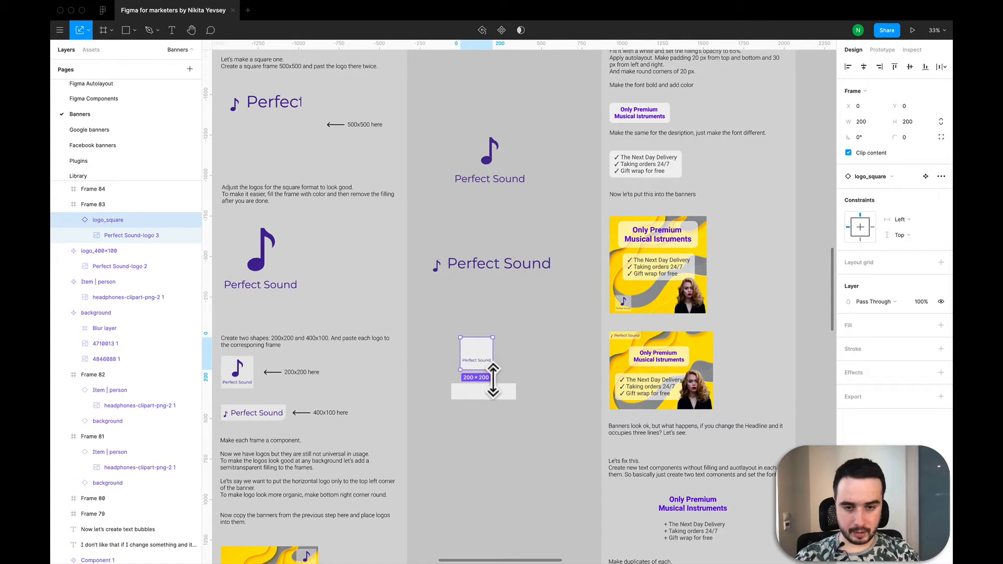
key(super+z)
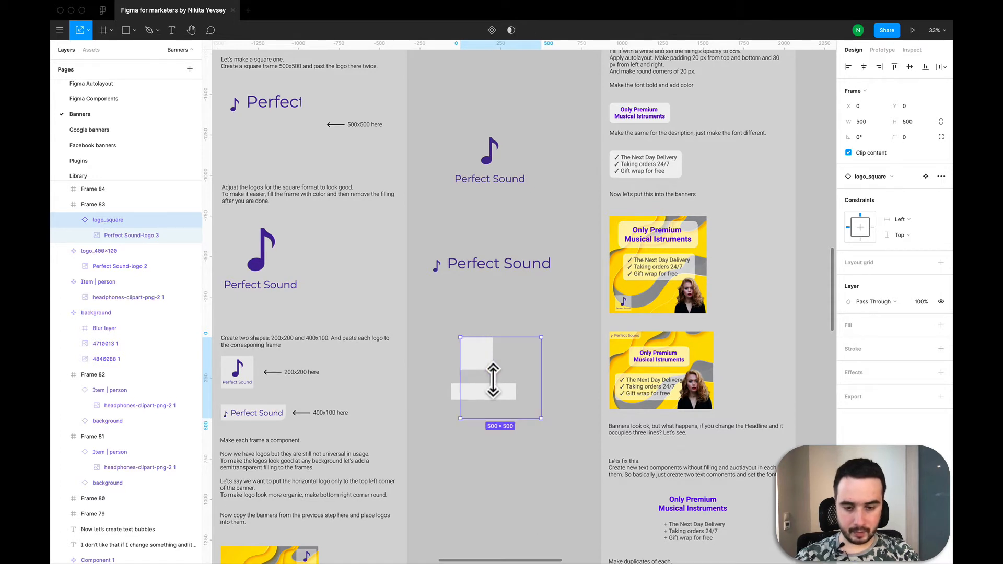
key(super+z)
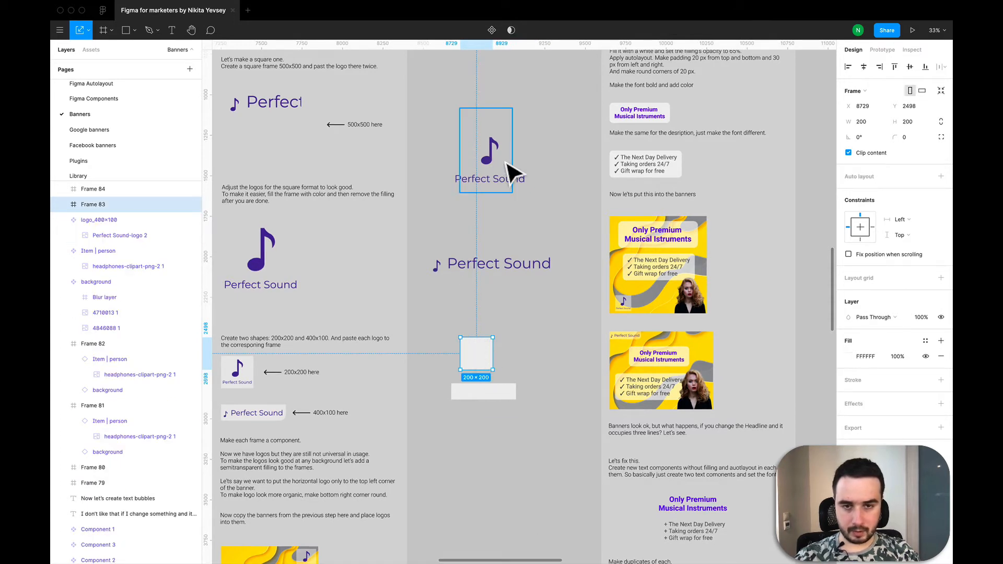
- Move the loose Perfect Sound-logo 3 image layer into the logo_square component
click(528, 188)
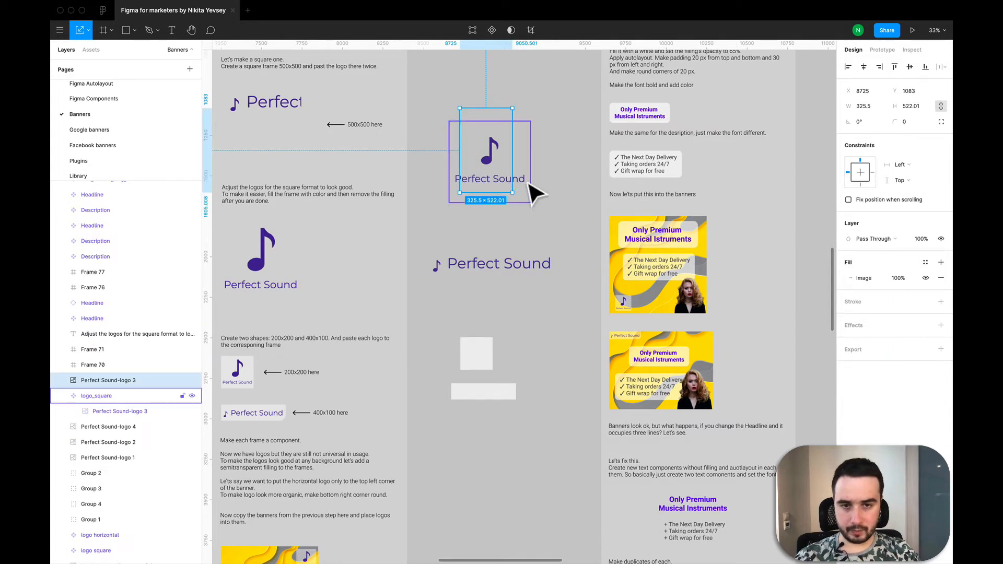
click(529, 184)
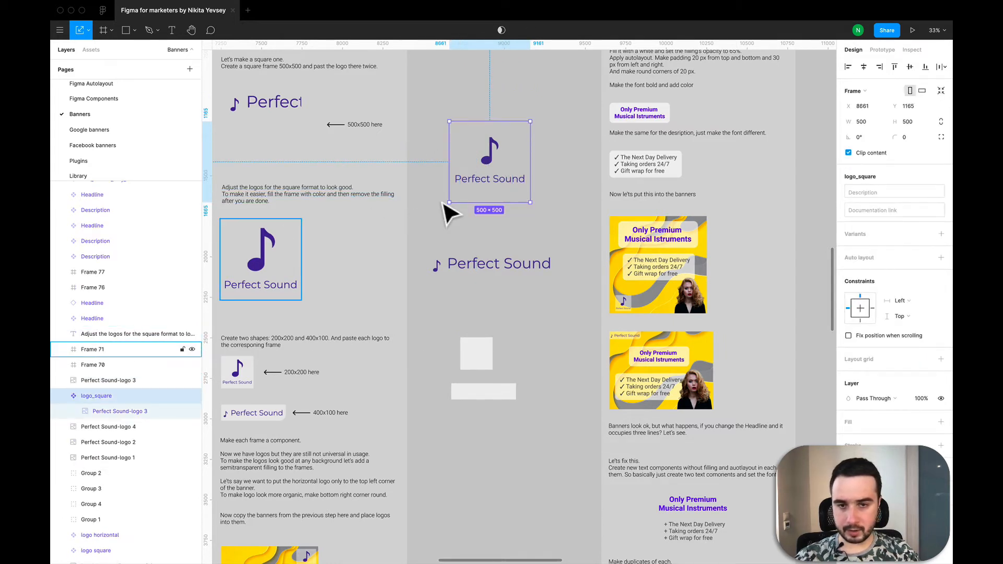
click(504, 160)
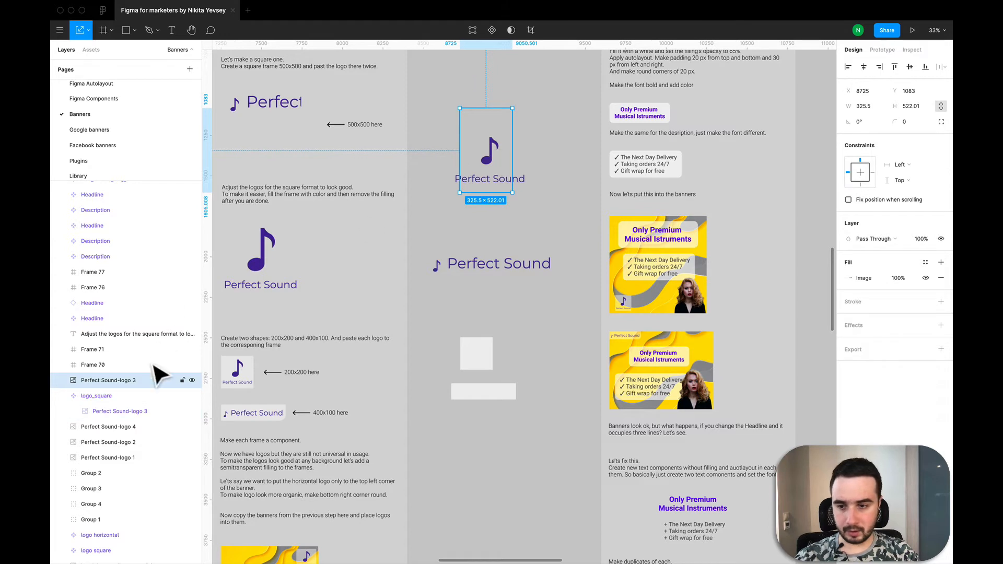
key(Return)
key(Escape)
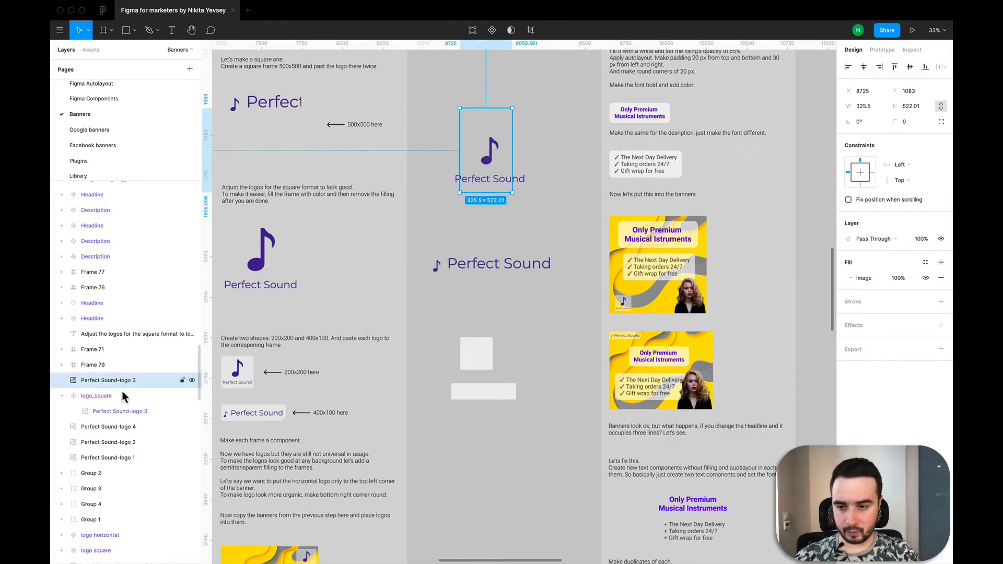
drag(121, 404, 121, 404)
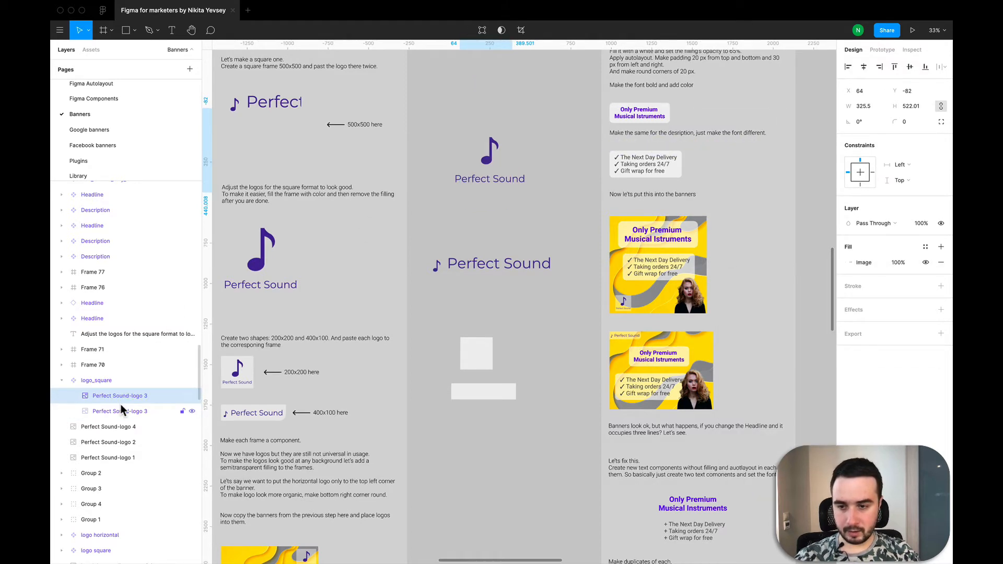
- Duplicate the logo_square component as an instance and place it over the white 200 × 200 frame
click(107, 385)
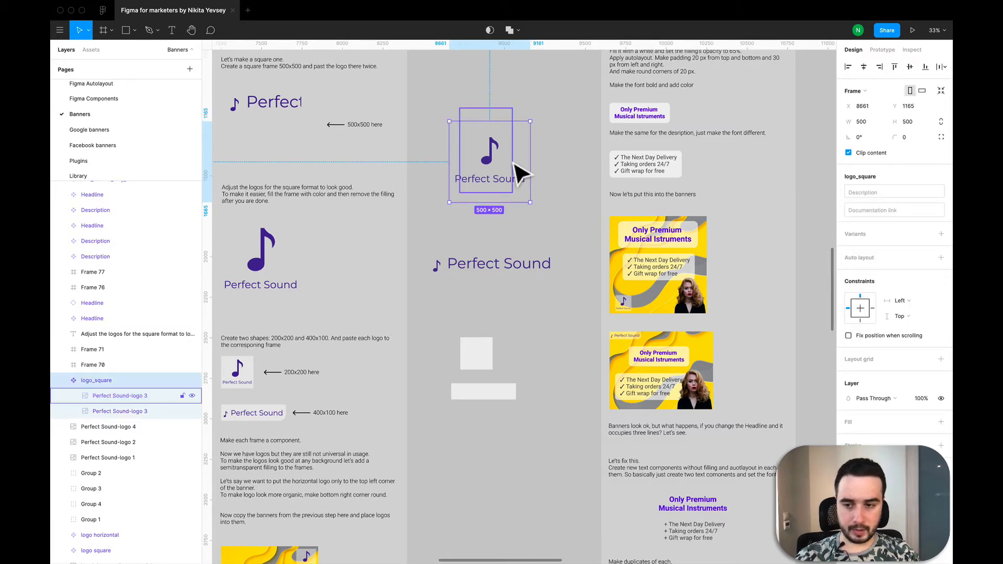
key(super+v)
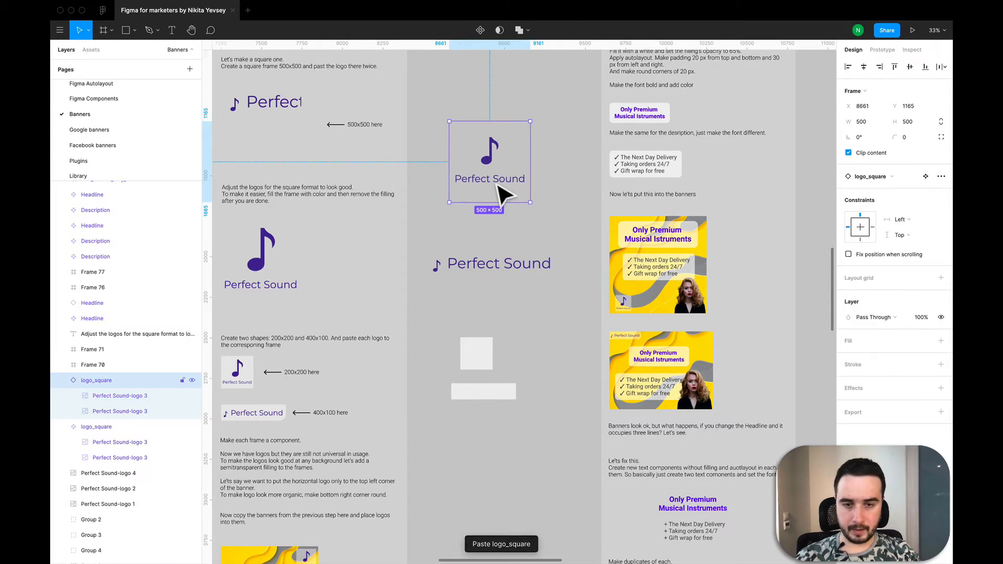
drag(504, 195, 483, 358)
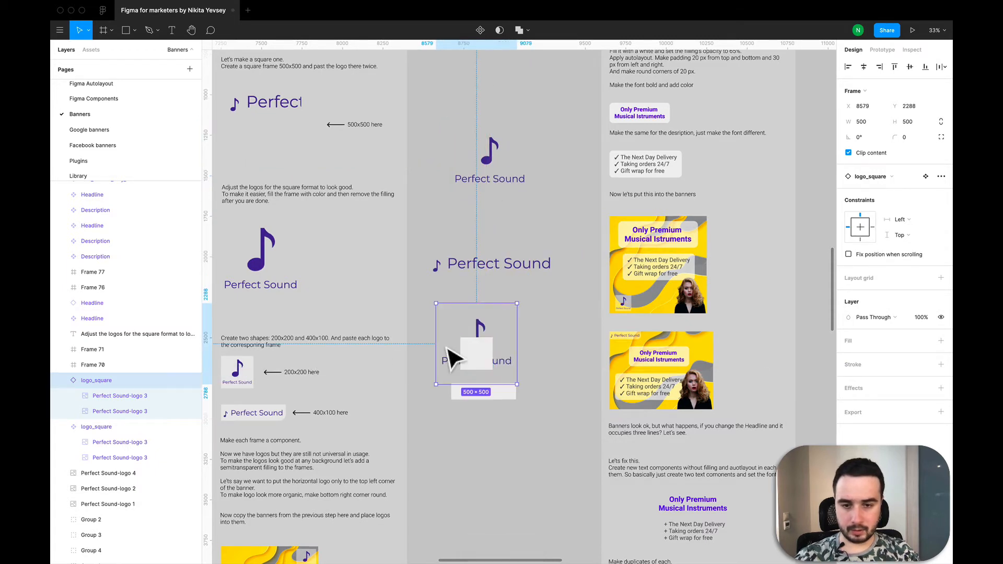
- Rename the white 200 × 200 frame as logo_200x200
click(484, 362)
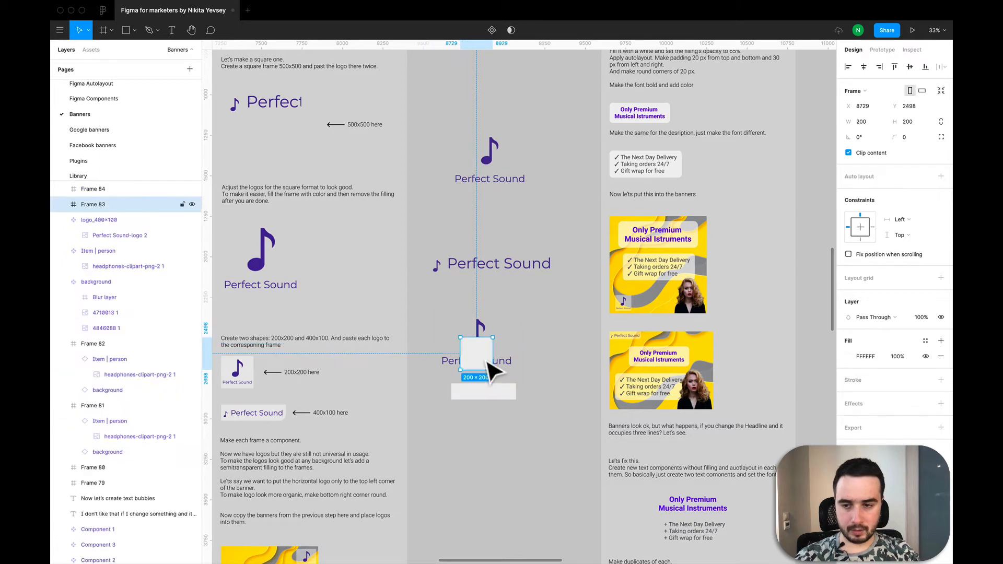
double_click(107, 204)
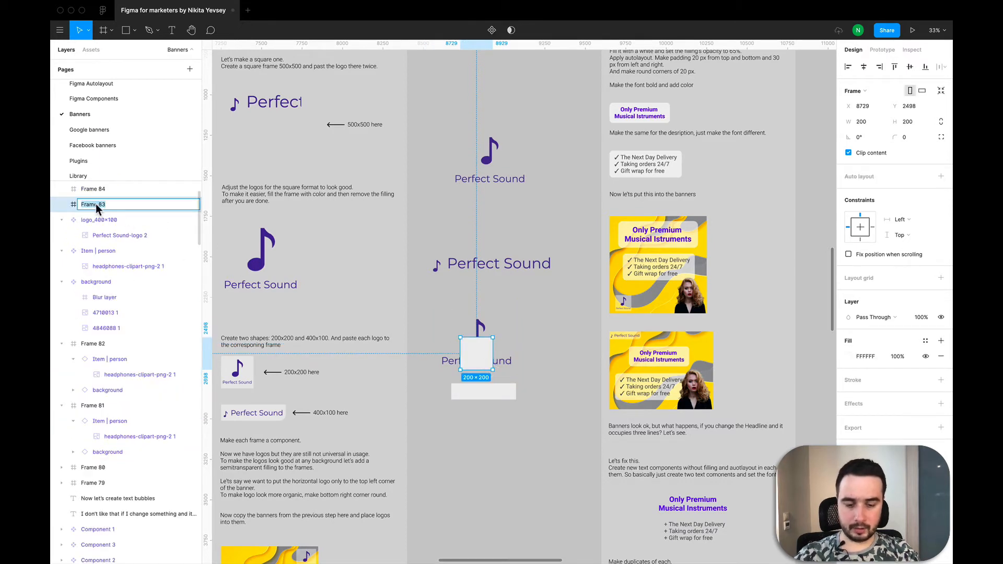
text(log)
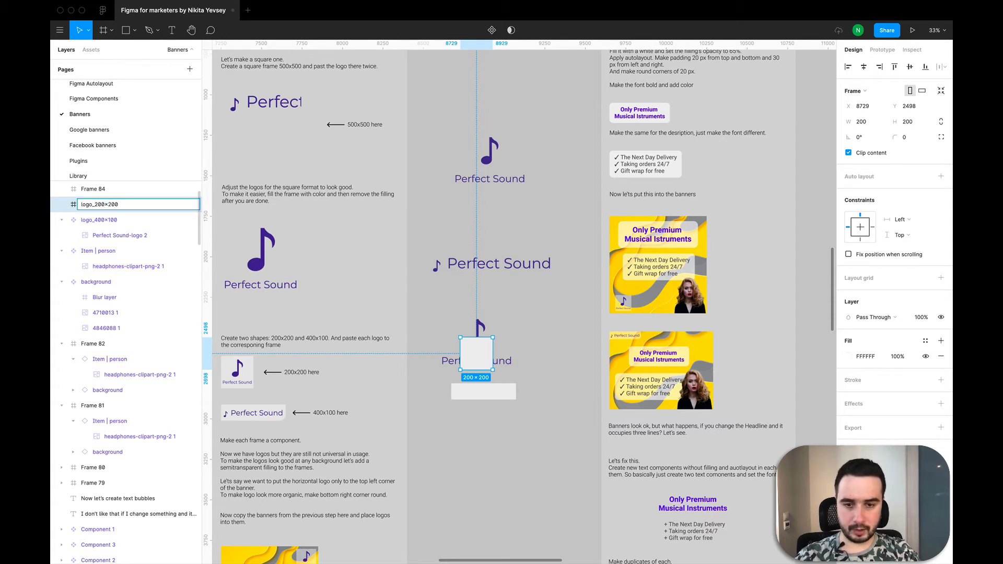
text(o_200x200)
key(Return)
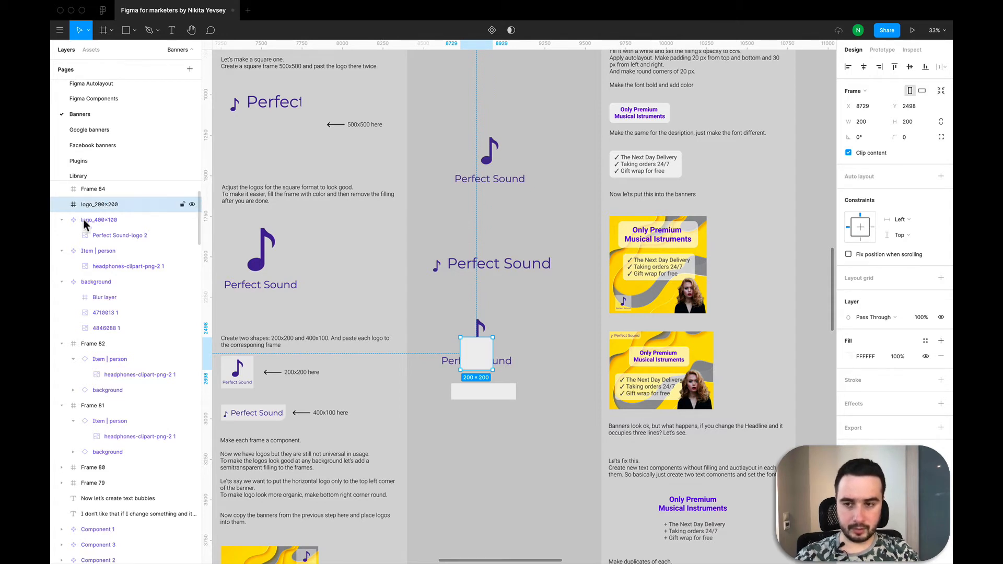
- Nest the 500 × 500 logo_square instance inside the logo_200×200 frame
click(449, 367)
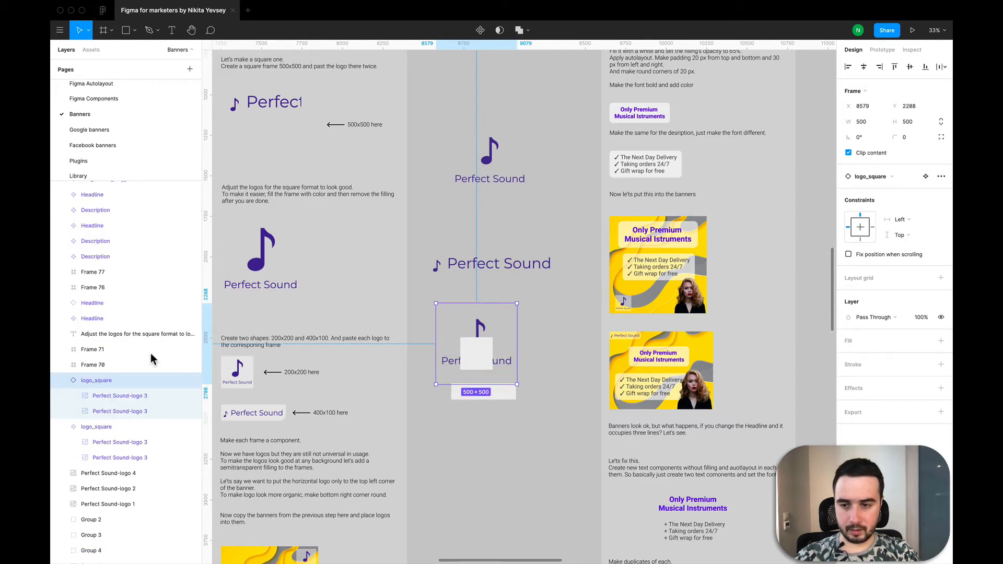
scroll(108, 337, up, 5)
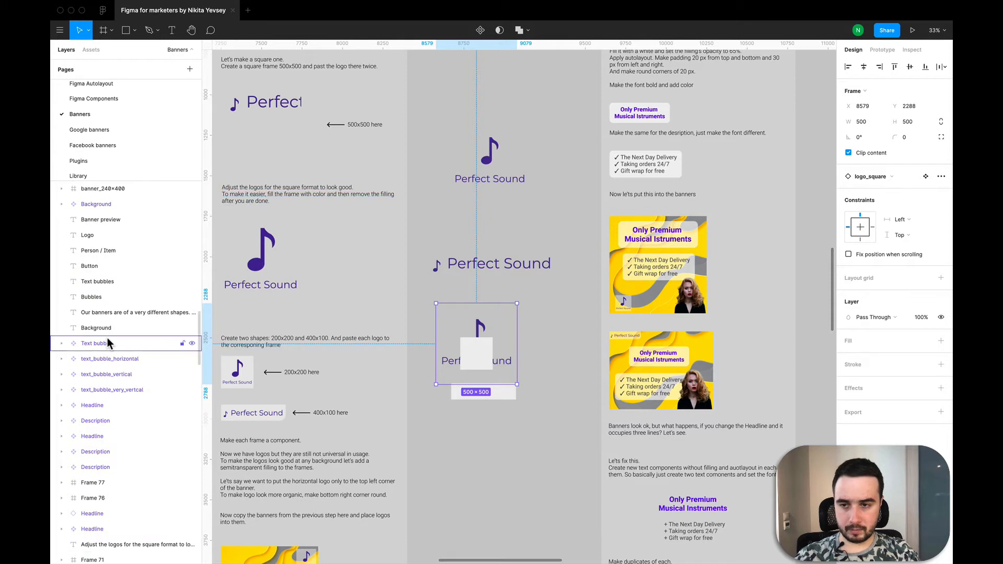
scroll(108, 338, down, 1)
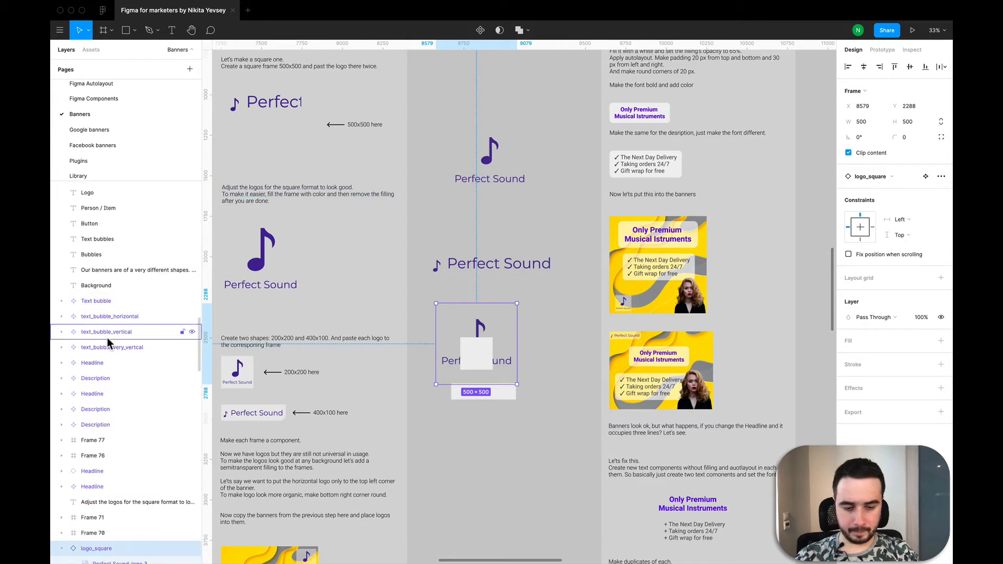
click(530, 483)
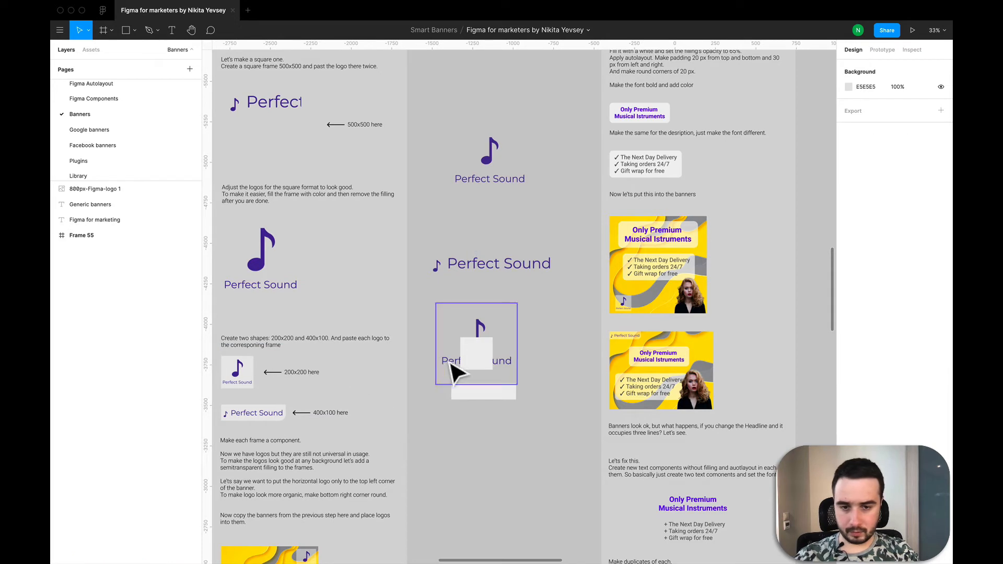
click(450, 364)
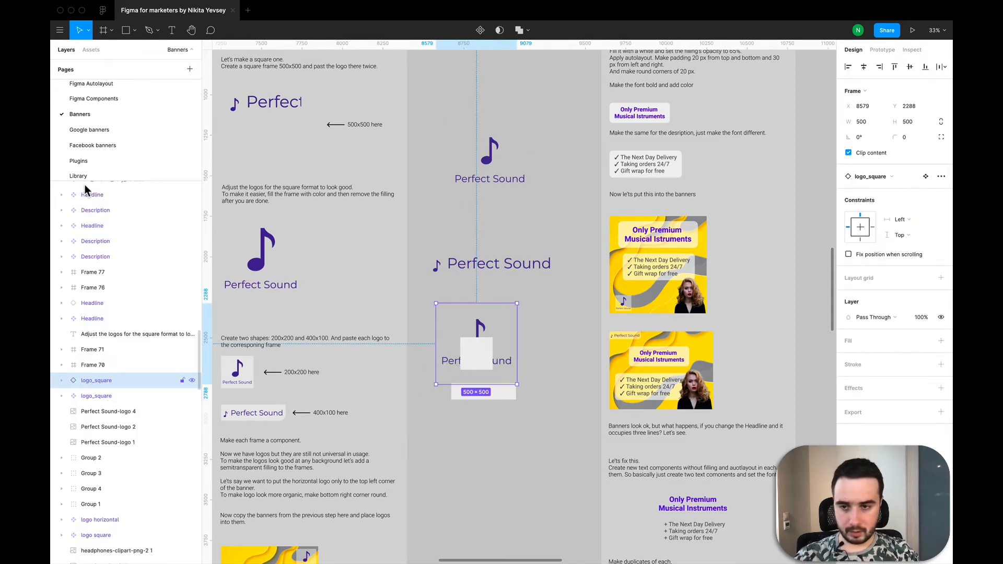
drag(85, 184, 90, 264)
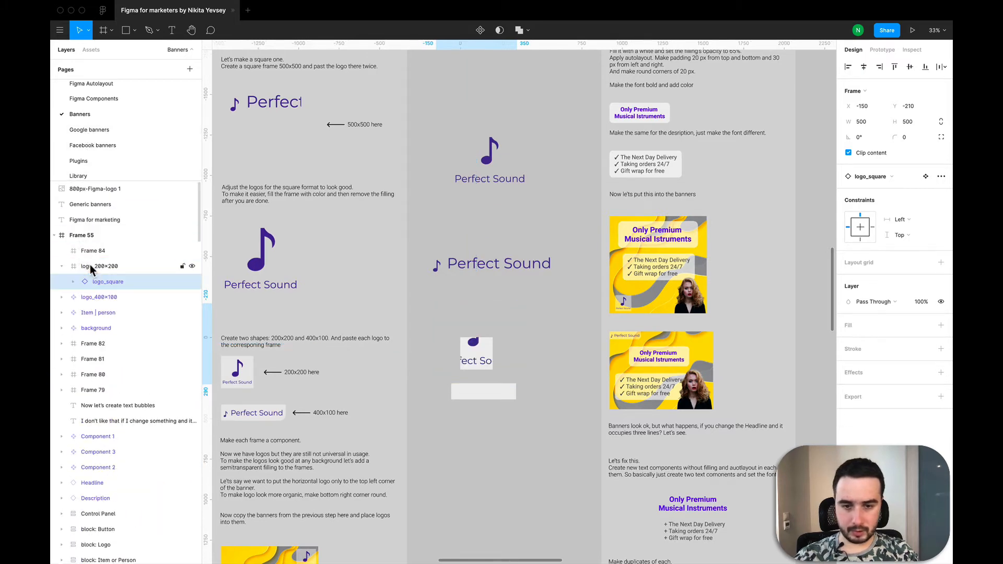
- Scale the nested logo_square instance proportionally to 200 × 200 and align it exactly with its parent frame
scroll(524, 365, up, 3)
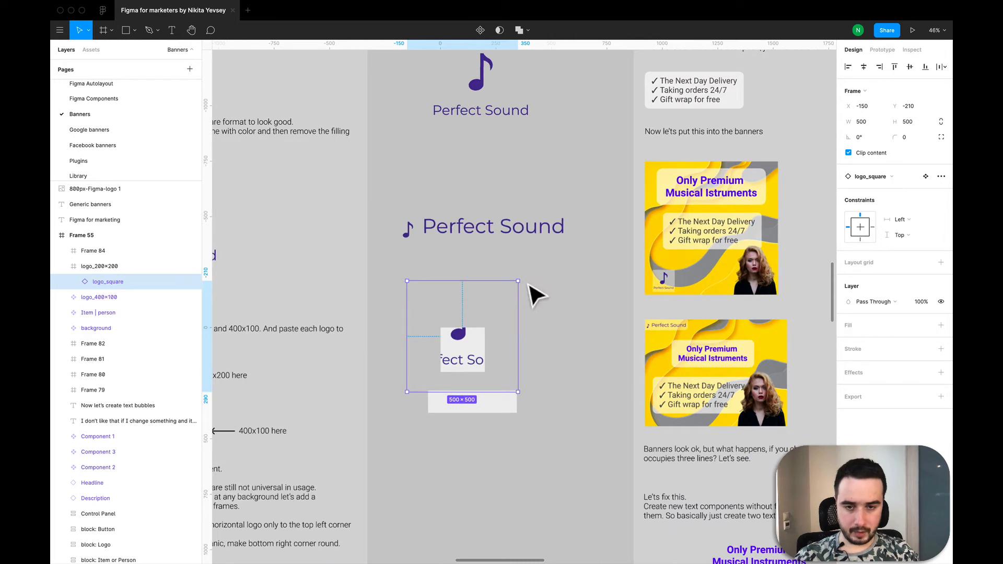
key(k)
drag(530, 288, 495, 338)
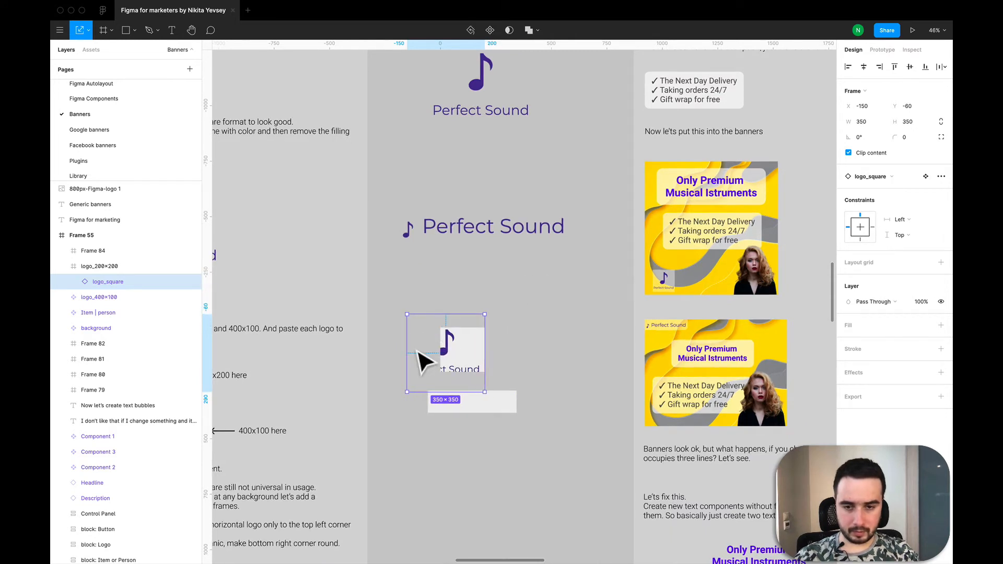
drag(414, 354, 448, 358)
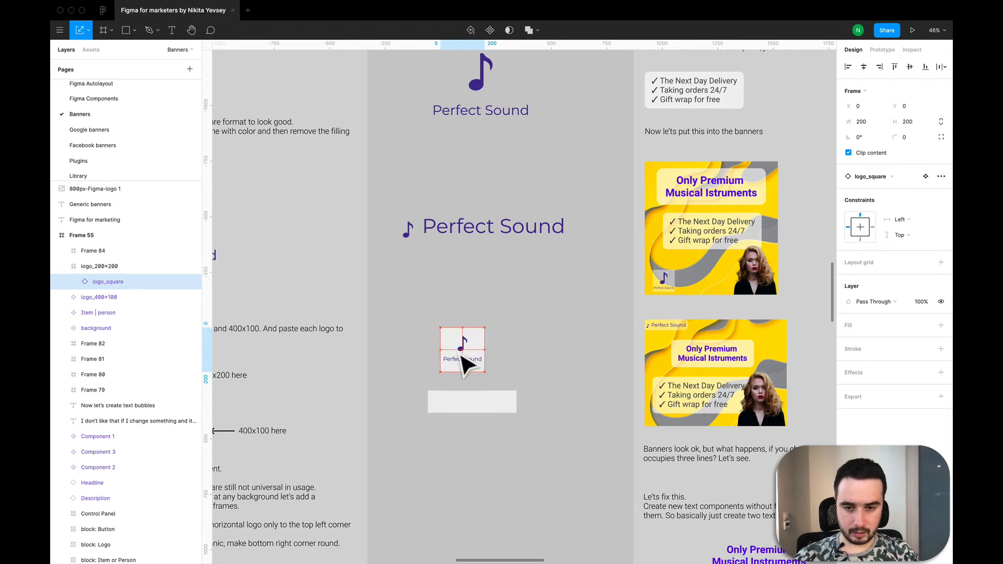
drag(461, 360, 460, 356)
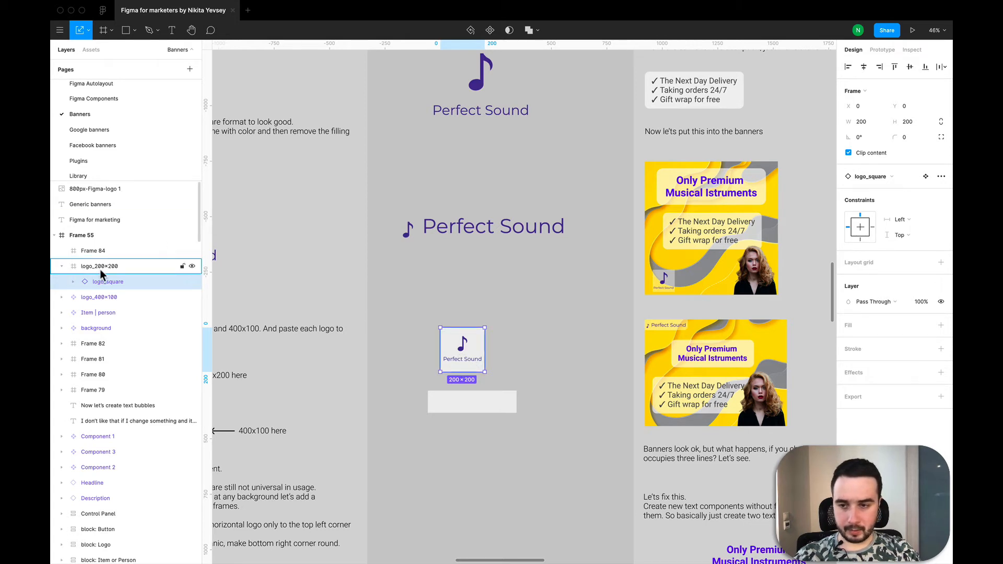
- Turn the logo_200×200 frame into a component and set its layer opacity to 50%
click(84, 268)
click(489, 30)
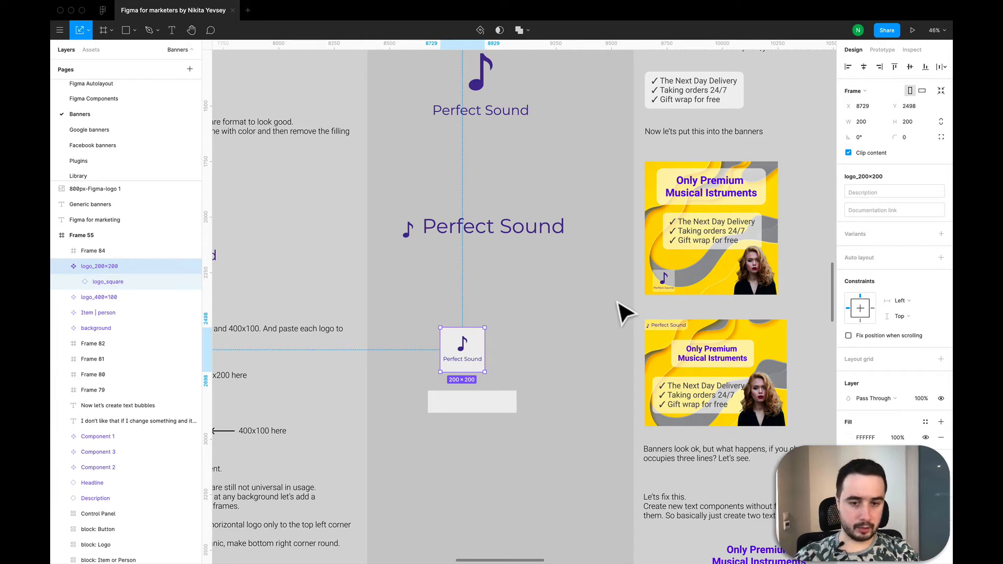
click(921, 403)
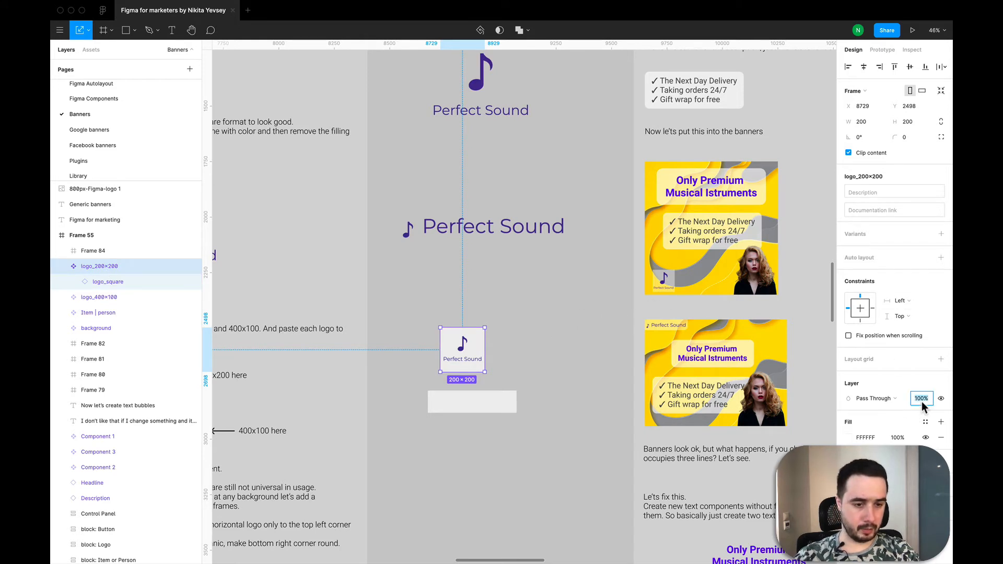
text(50)
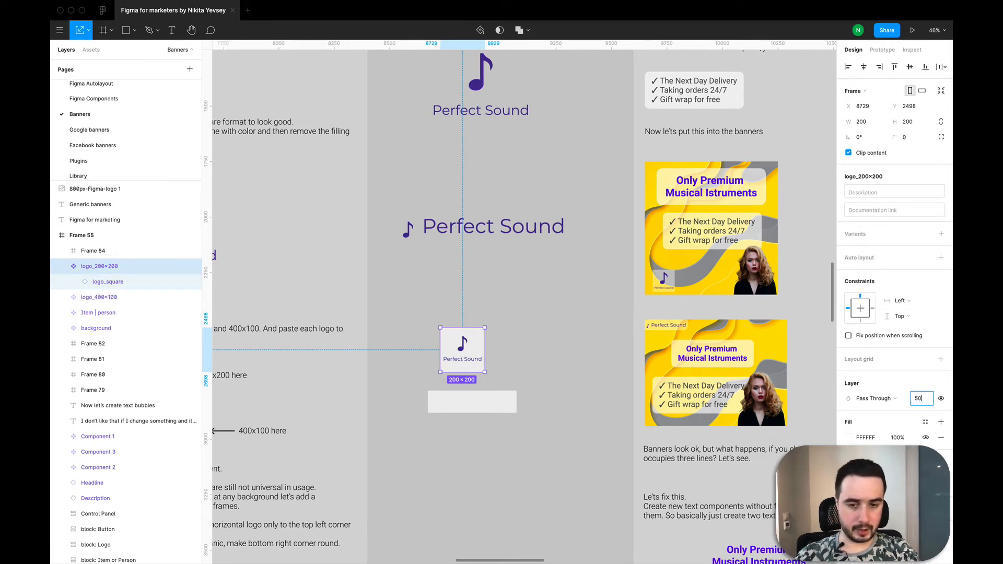
key(Return)
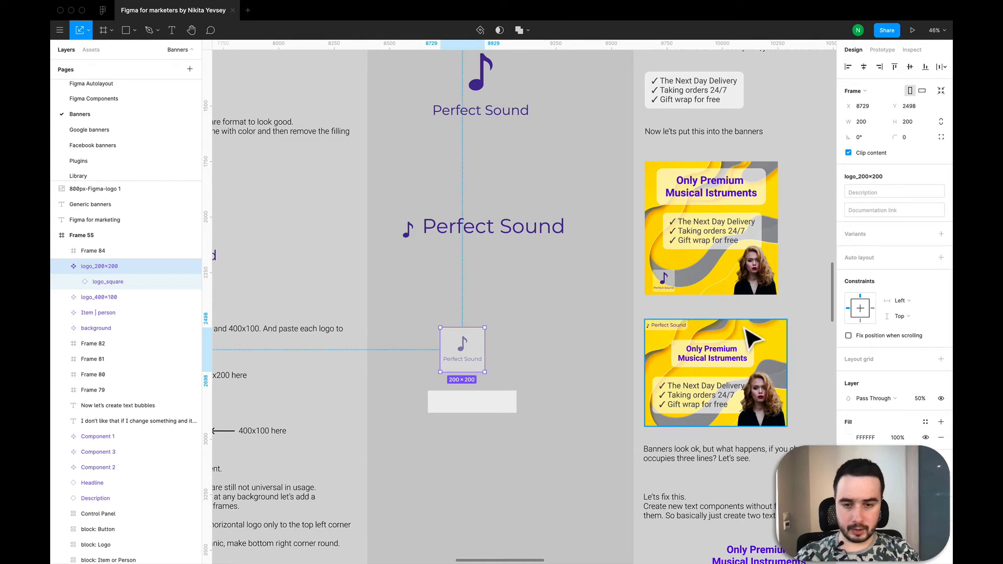
- Undo the 50% layer opacity on the logo_200×200 component and set its corner radius to 30
key(ctrl+z)
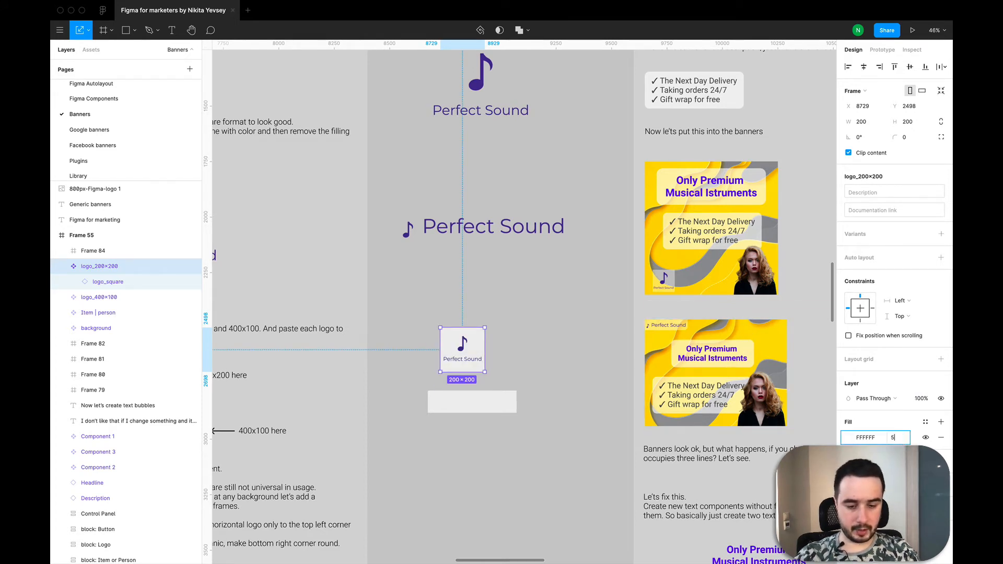
key(Return)
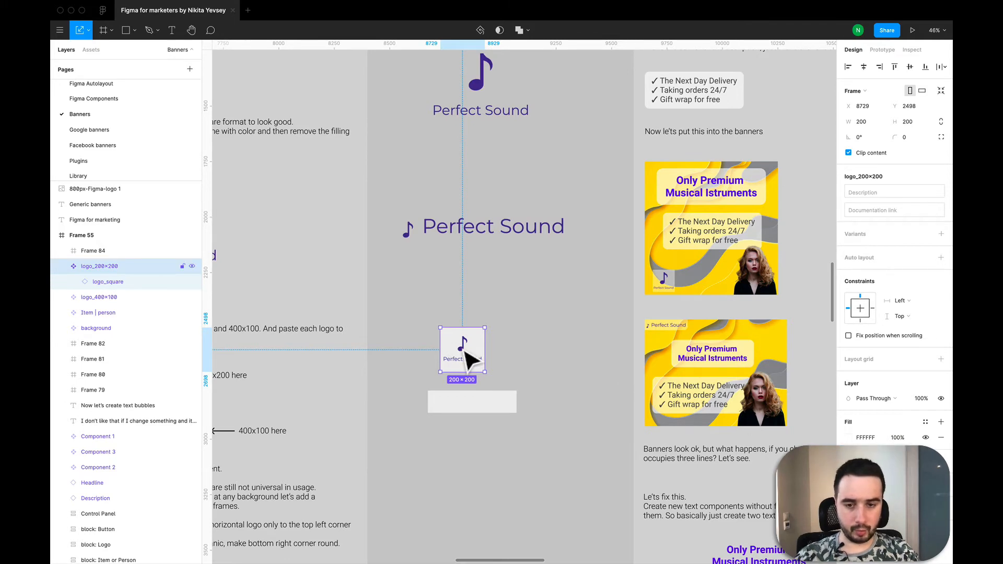
scroll(463, 350, up, 5)
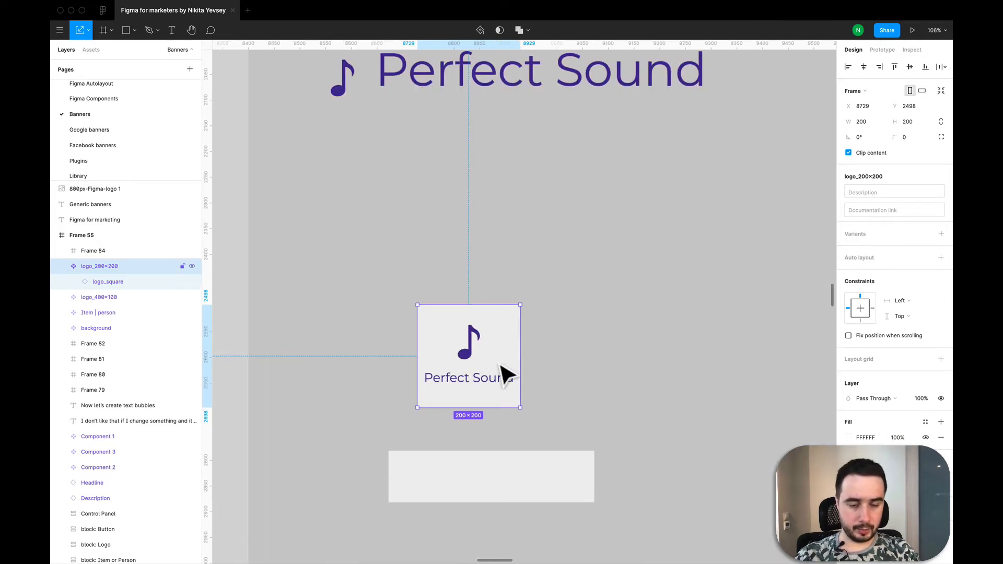
scroll(459, 343, down, 3)
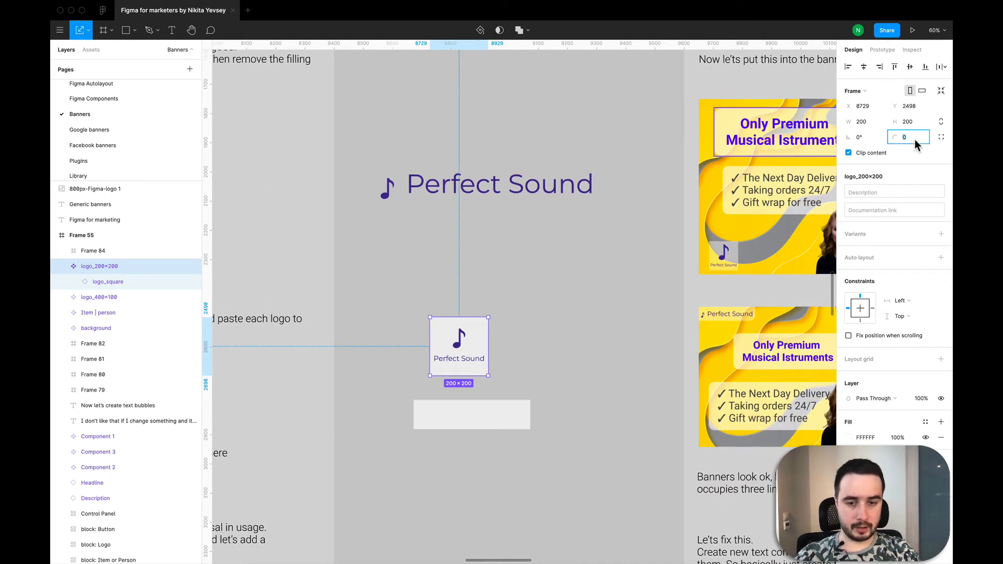
text(30)
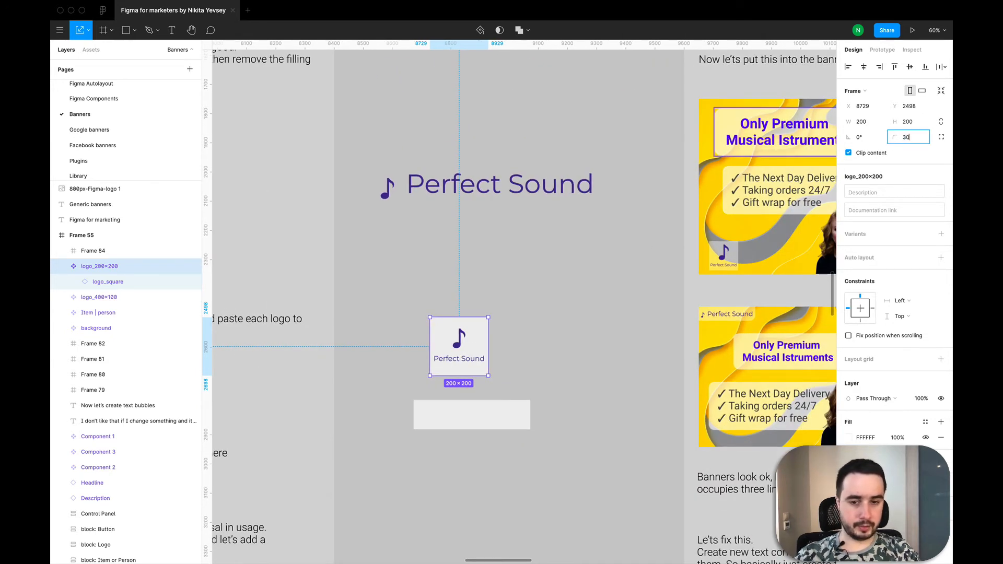
key(Return)
click(530, 358)
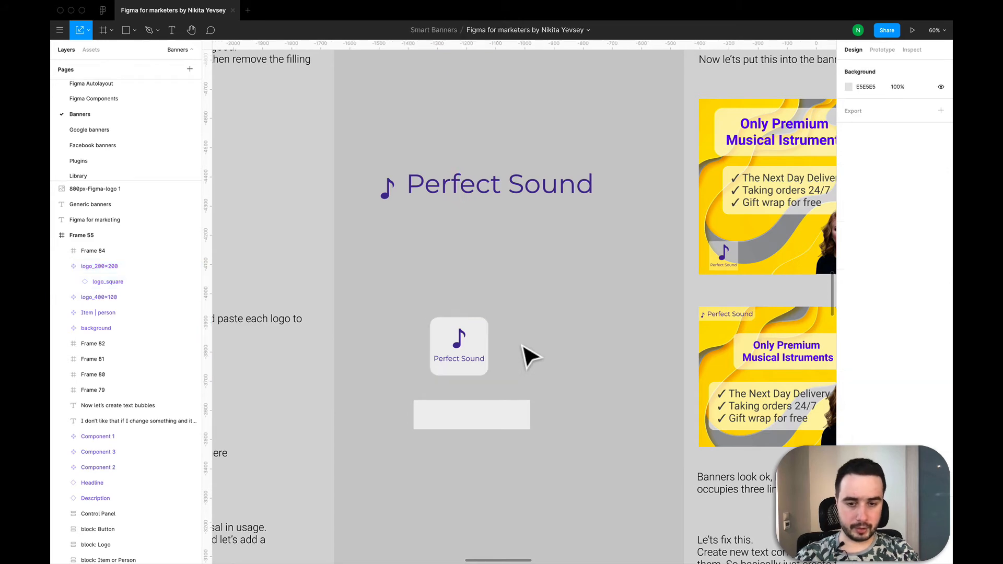
- Paste an instance of the 800 × 200 horizontal logo component inside the empty white 400 × 100 frame
scroll(530, 357, down, 3)
click(495, 343)
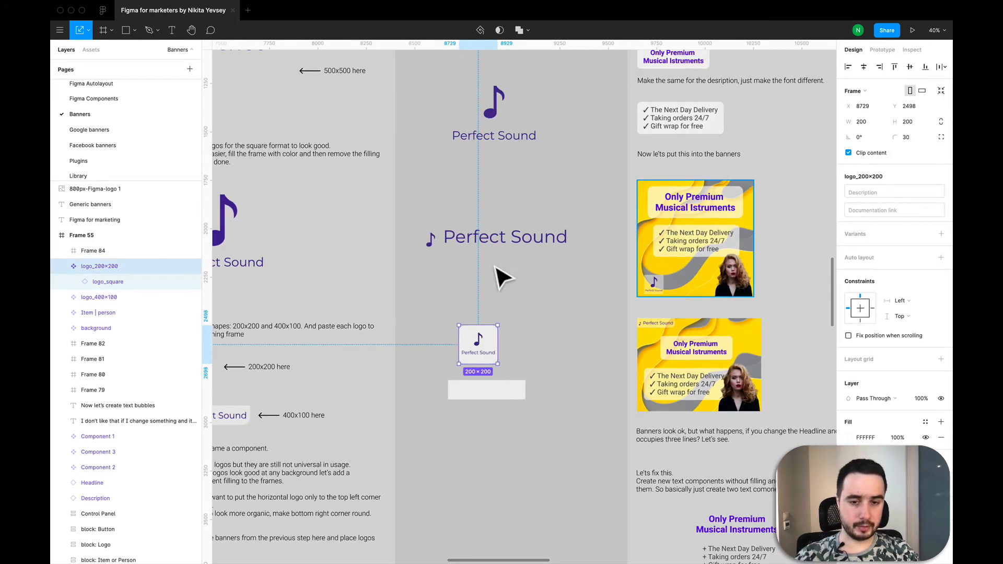
click(496, 246)
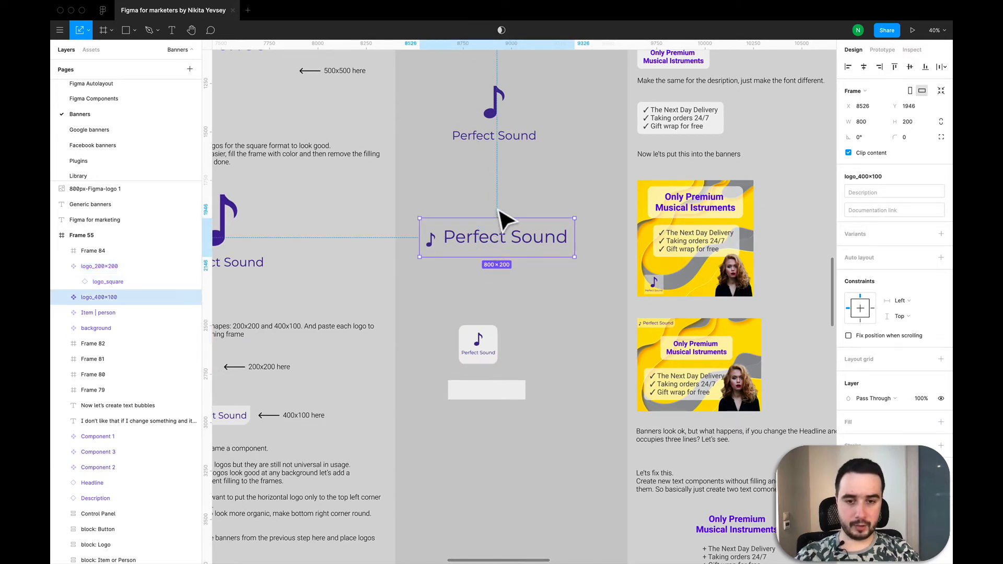
click(477, 391)
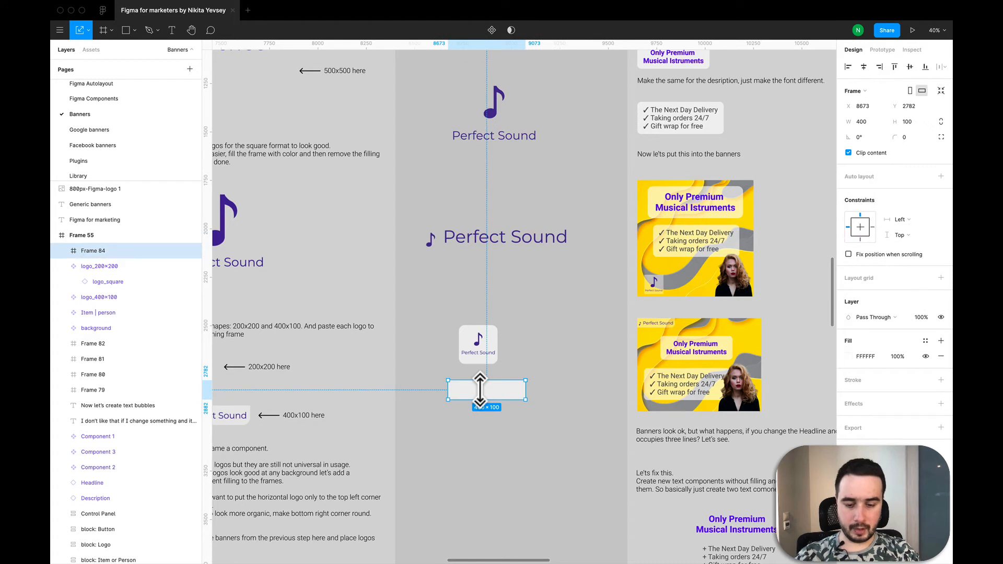
key(ctrl+v)
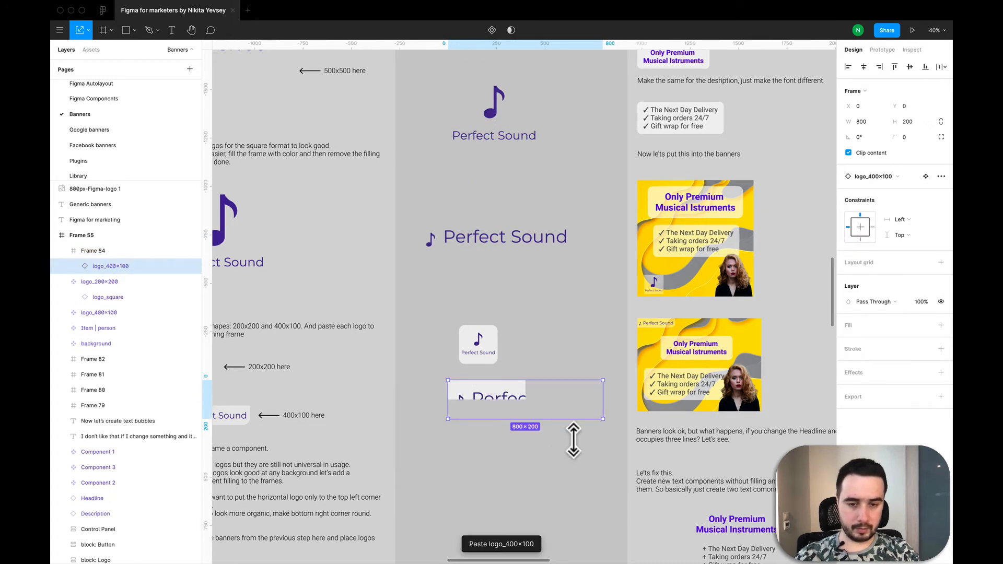
- Scale the nested horizontal logo instance proportionally to 400 × 100 so it fills its parent frame
drag(613, 428, 525, 399)
scroll(534, 406, up, 5)
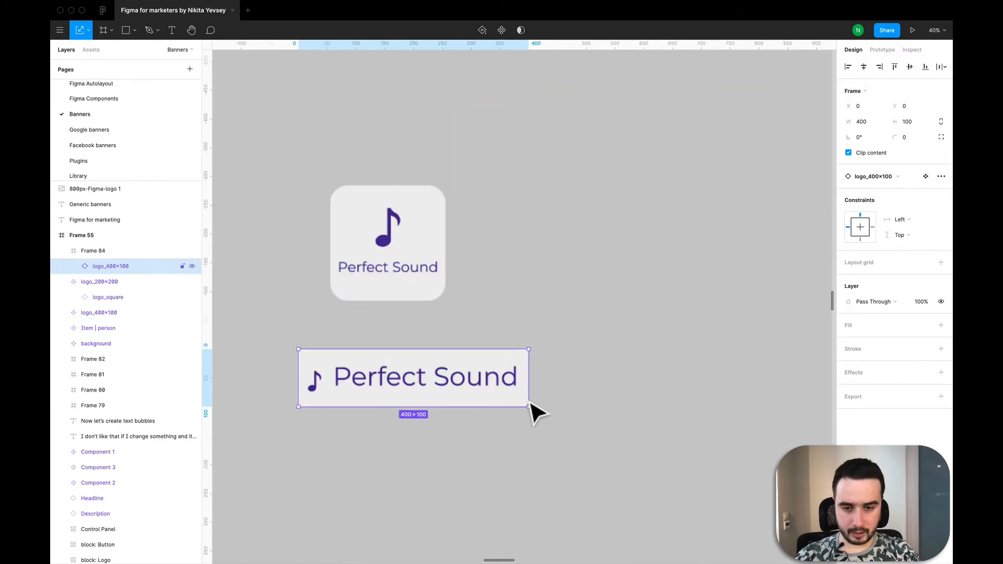
click(642, 410)
scroll(639, 409, down, 4)
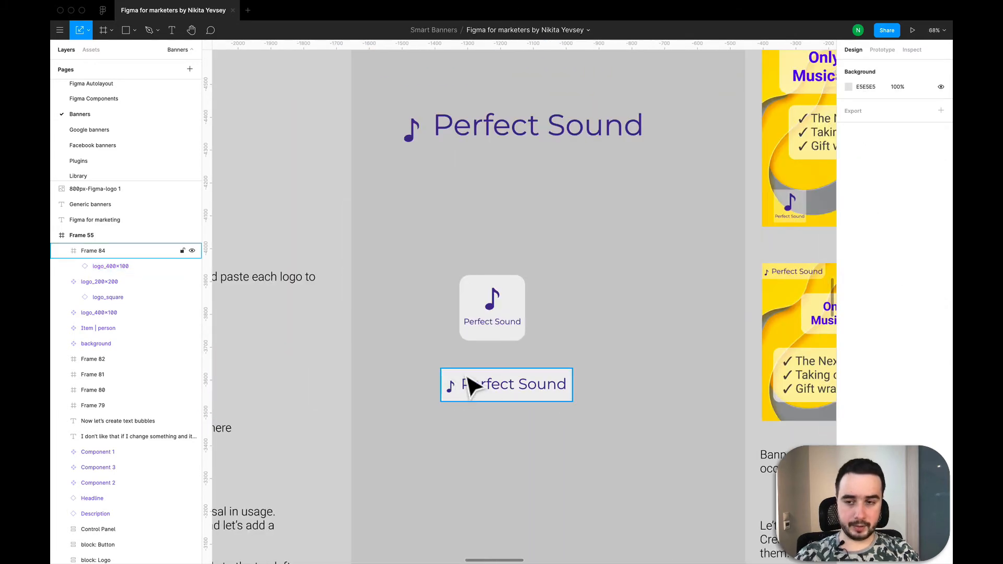
- Rename Frame 84, the white frame holding the horizontal logo, as logo_400x100
click(470, 378)
double_click(93, 252)
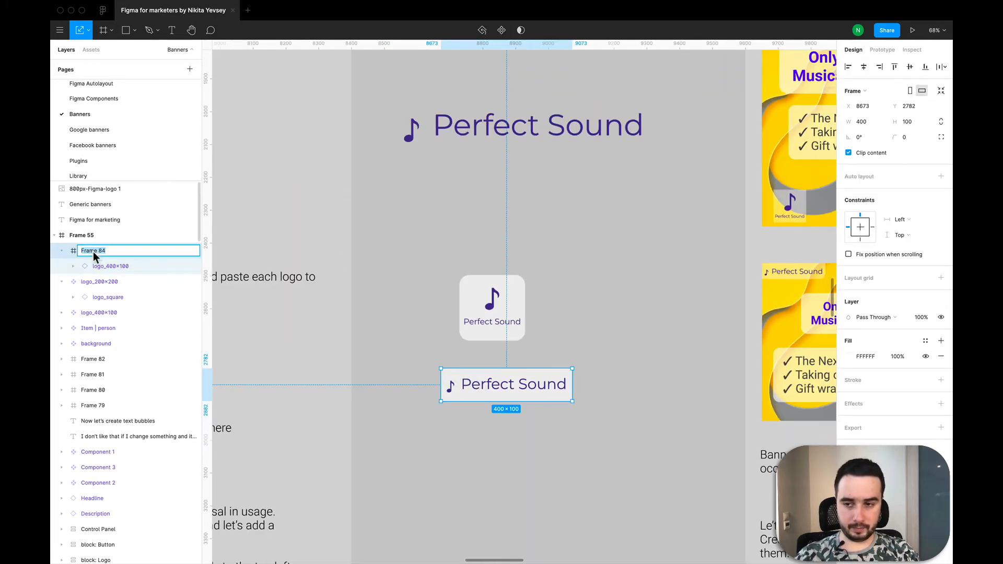
text(logo)
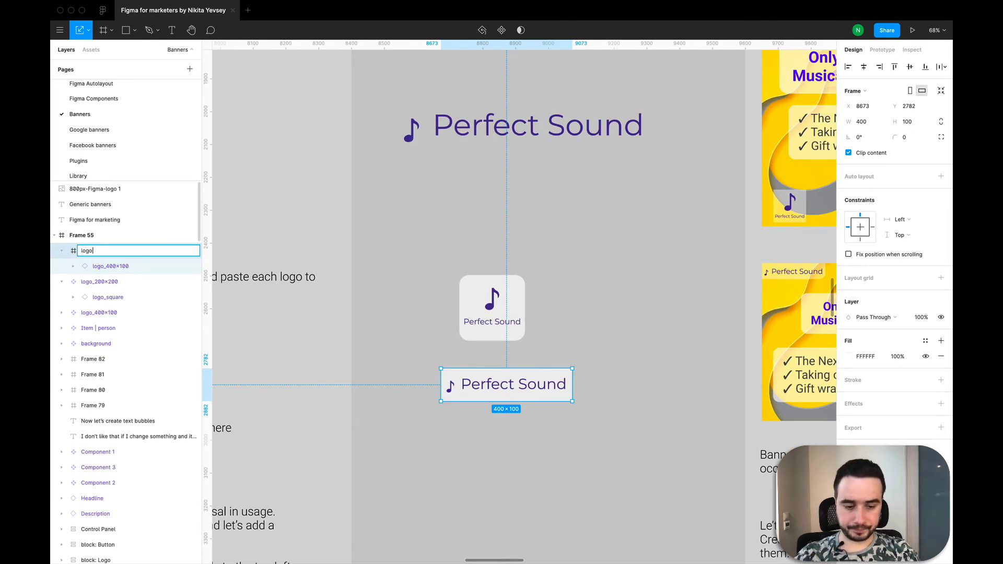
text(_)
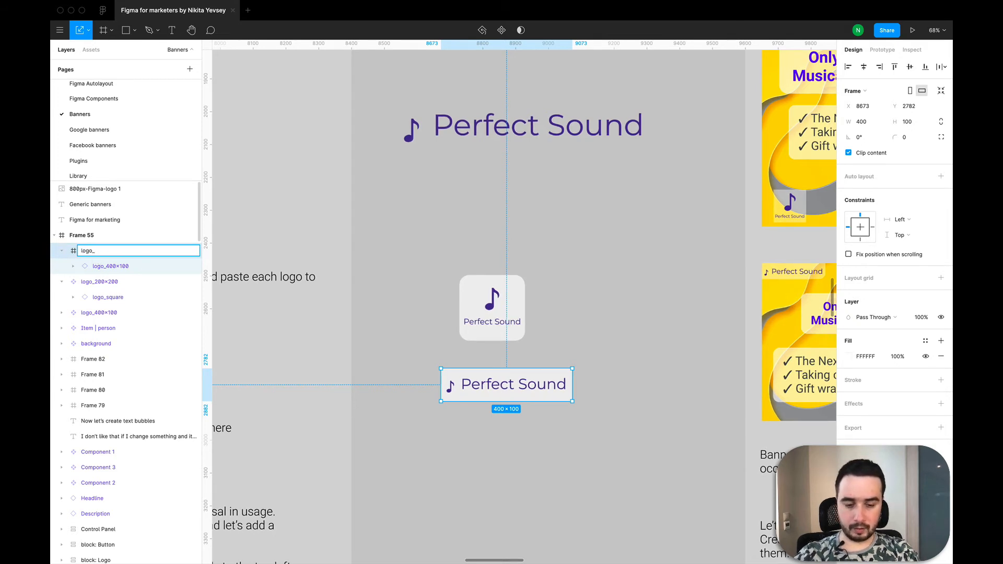
text(400)
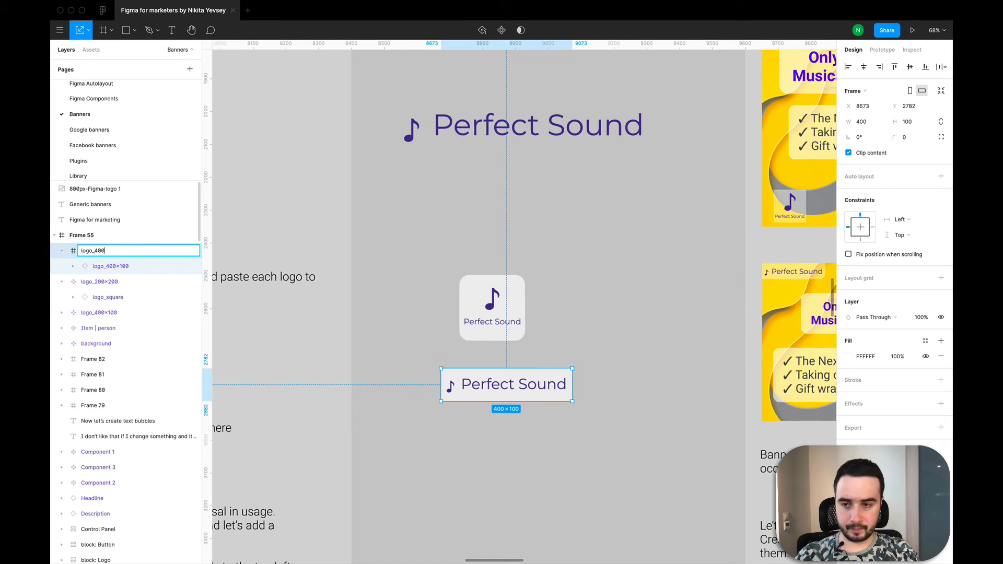
text(x10)
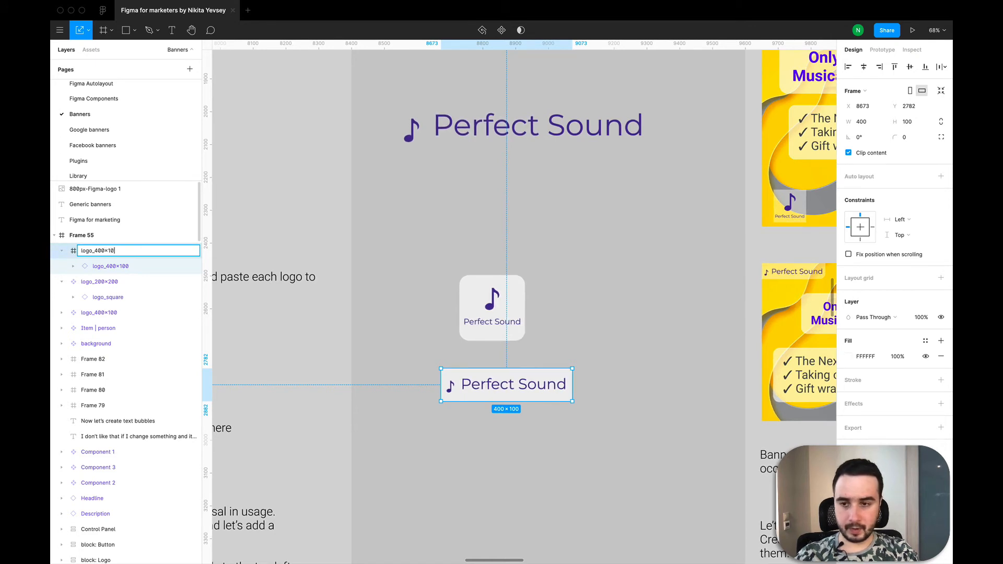
text(0)
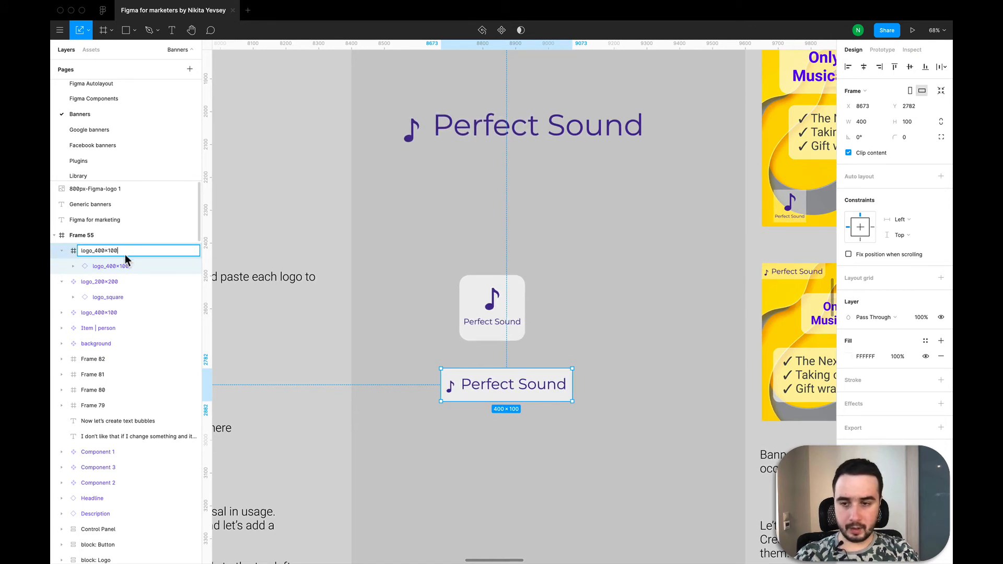
- Set the white fill of the logo_400×100 frame to 50% opacity
click(899, 356)
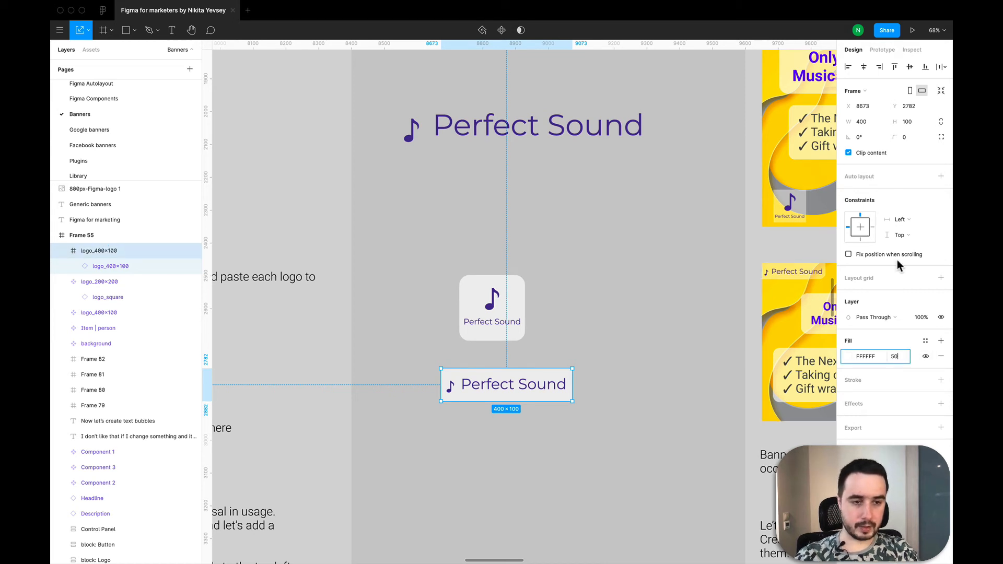
text(50)
key(Return)
- Try a corner radius of 30 on the logo_400×100 frame
click(905, 137)
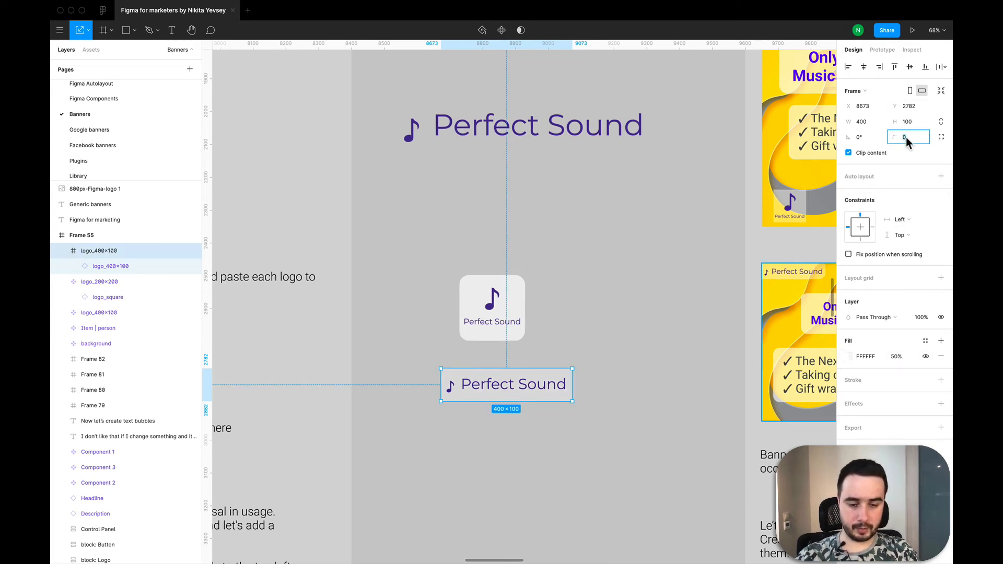
text(30)
key(Return)
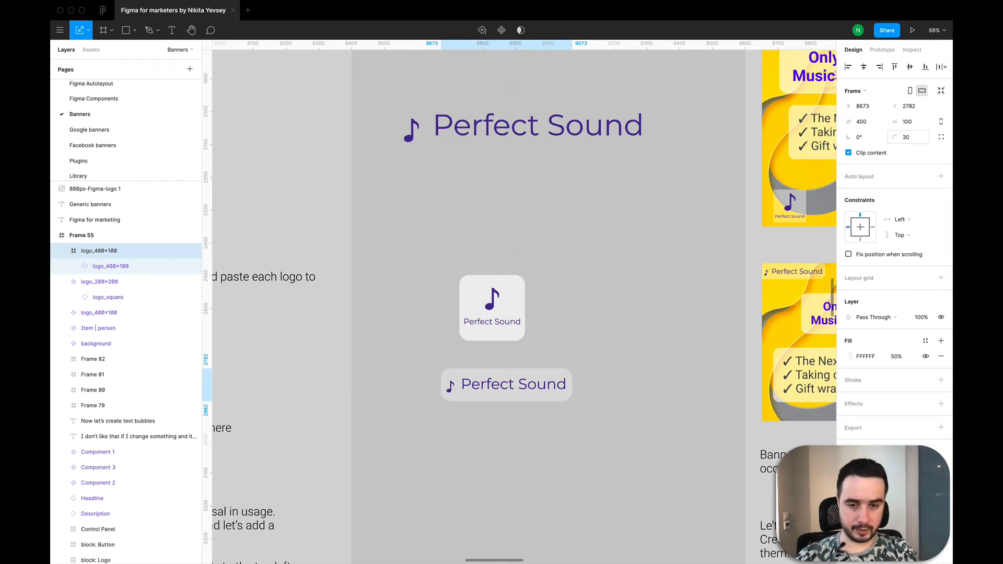
- Set the corner radius of the logo_400×100 frame to 20
click(906, 137)
text(20)
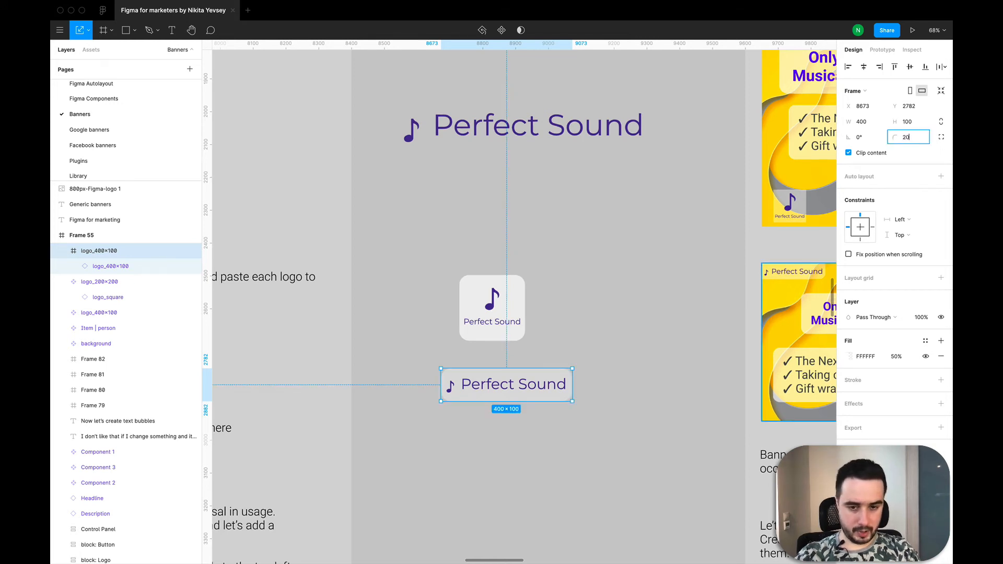
key(Return)
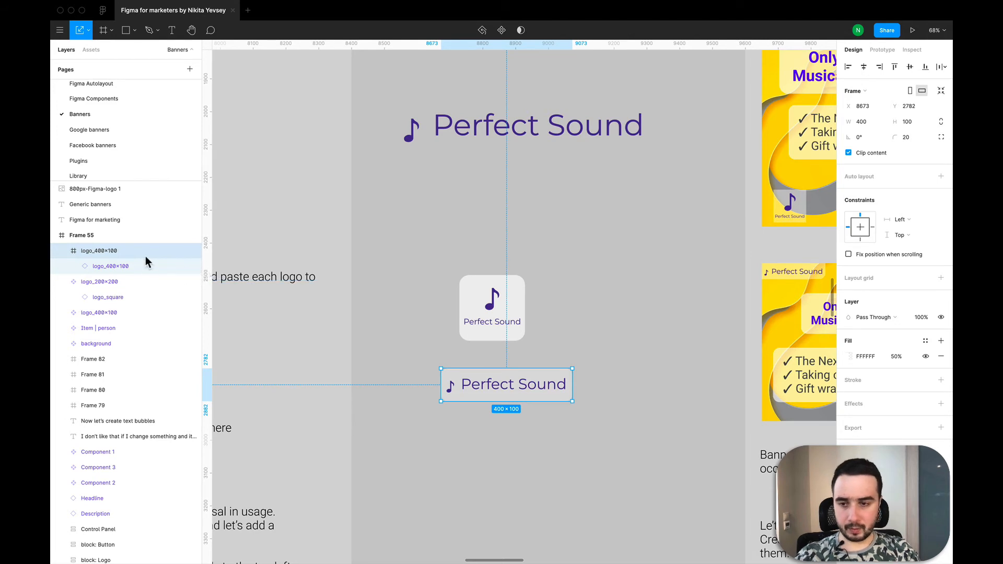
- Set the white fill of the logo_200×200 component to 50% opacity
click(112, 282)
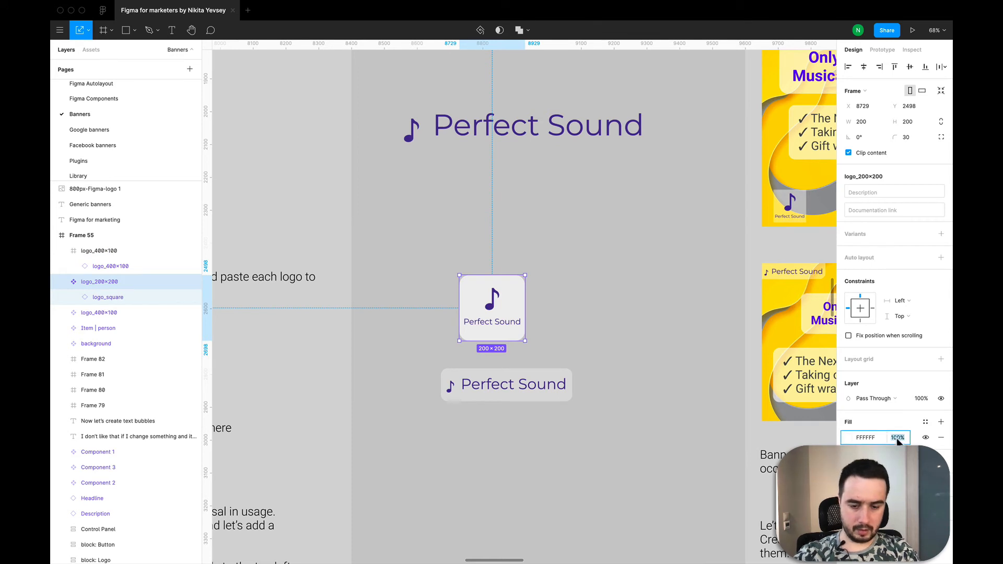
text(50)
key(Return)
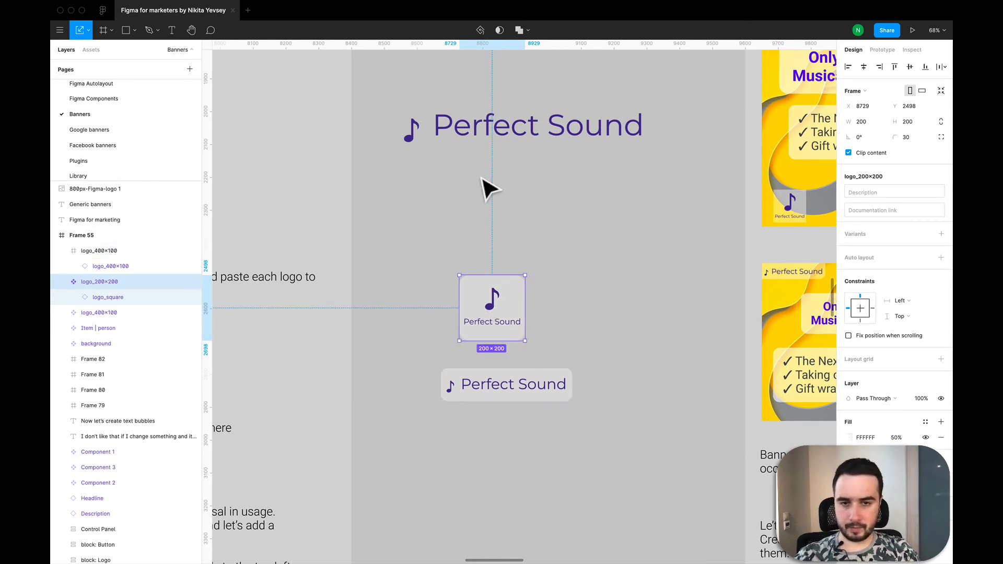
- Rename the large 800 × 200 horizontal logo component as logo_800x200
scroll(484, 188, up, 2)
click(505, 195)
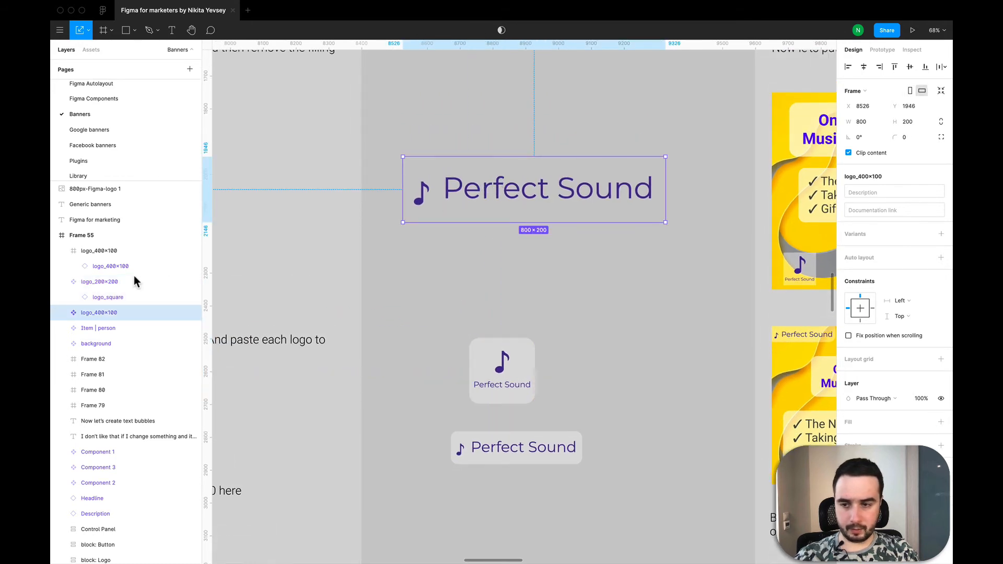
double_click(97, 314)
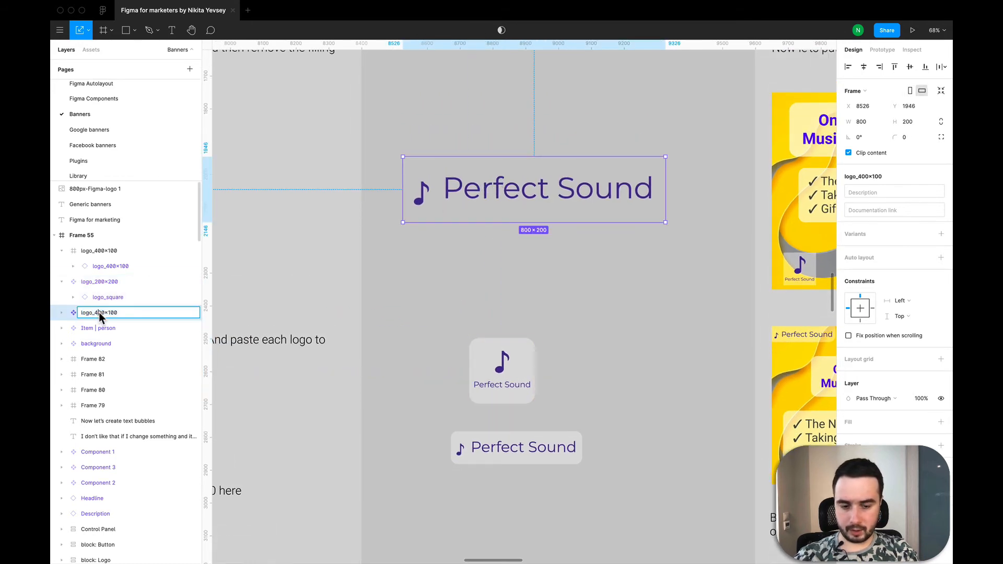
text(2)
key(Return)
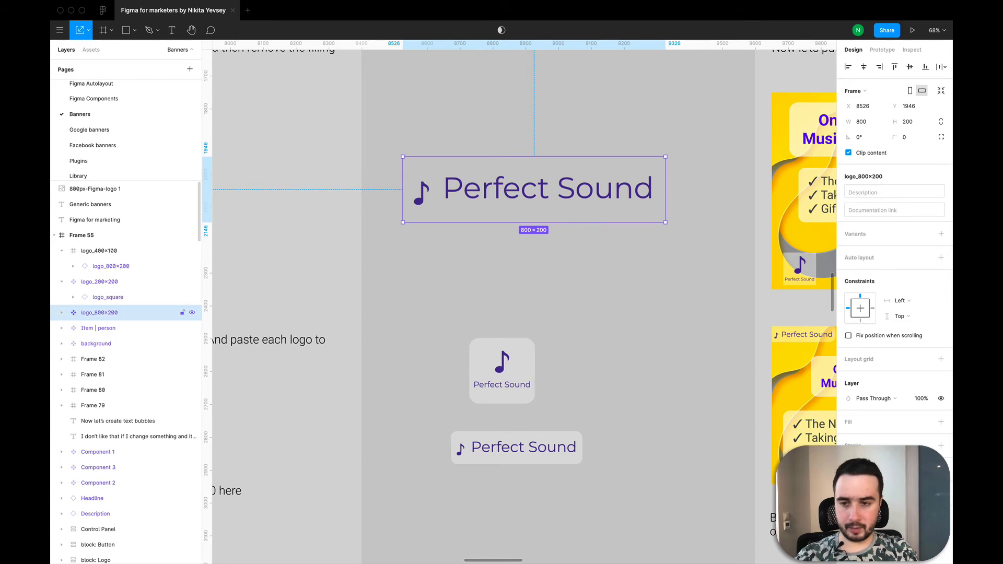
- Turn the logo_400×100 frame with the semitransparent backing into a component
click(108, 251)
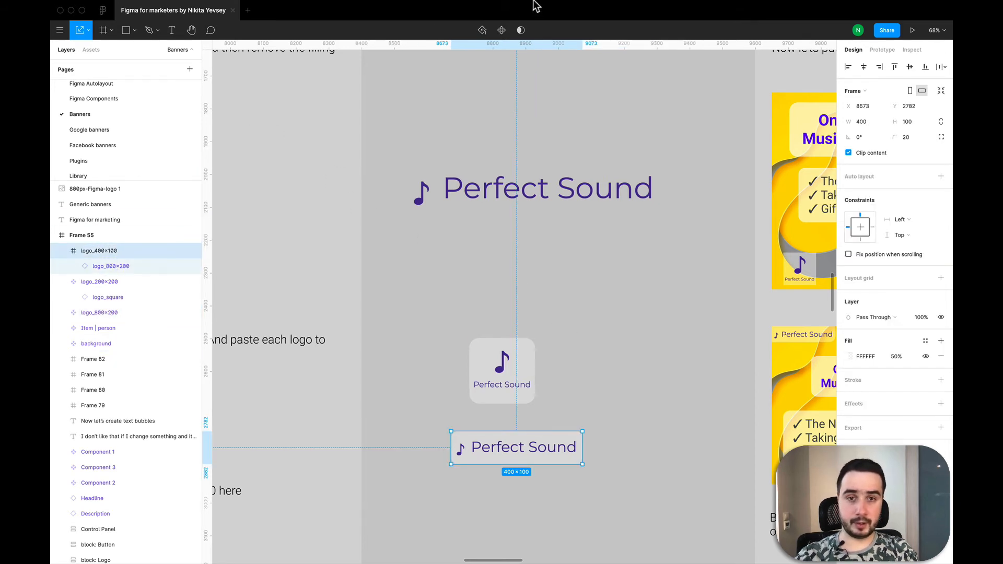
click(500, 30)
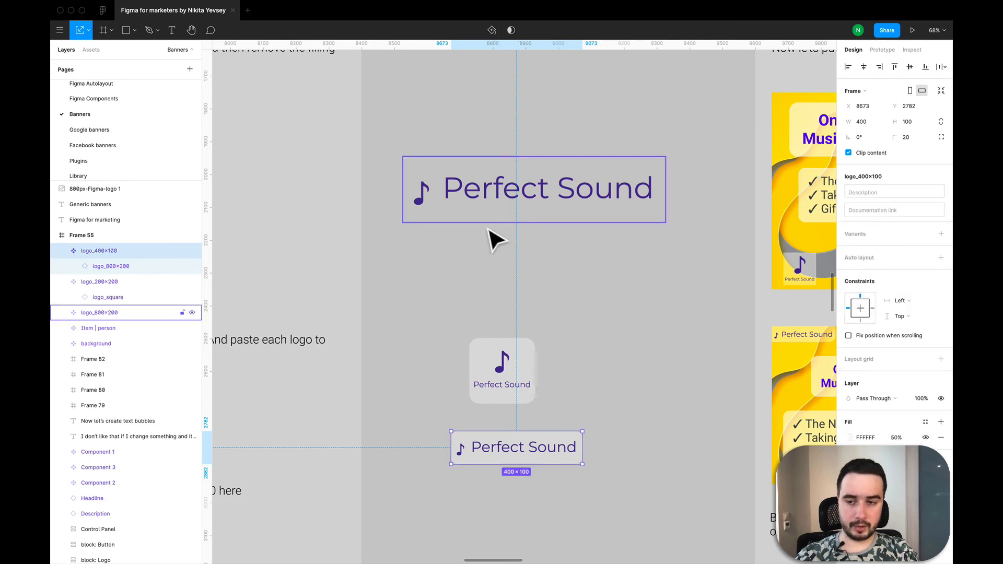
scroll(495, 237, down, 5)
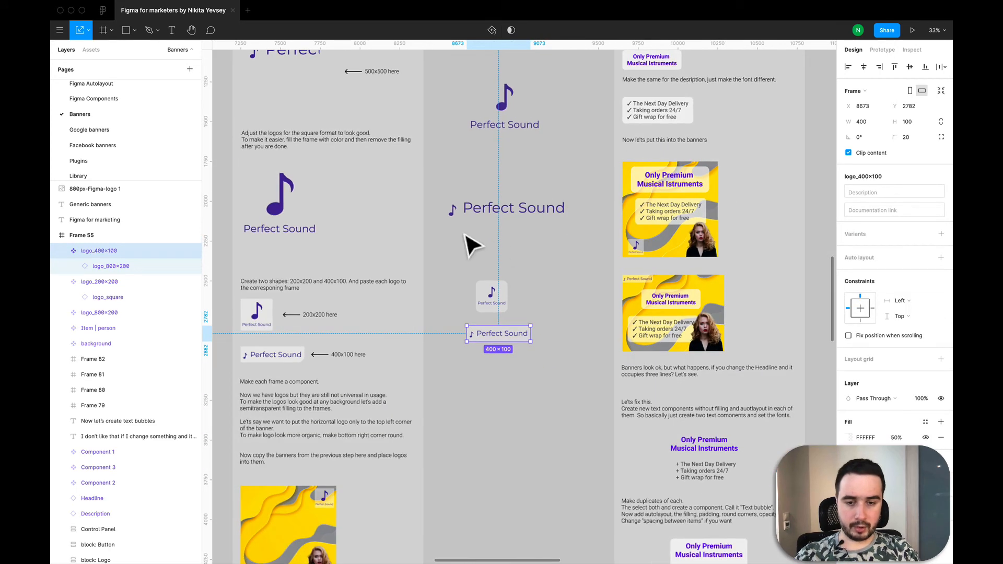
click(549, 409)
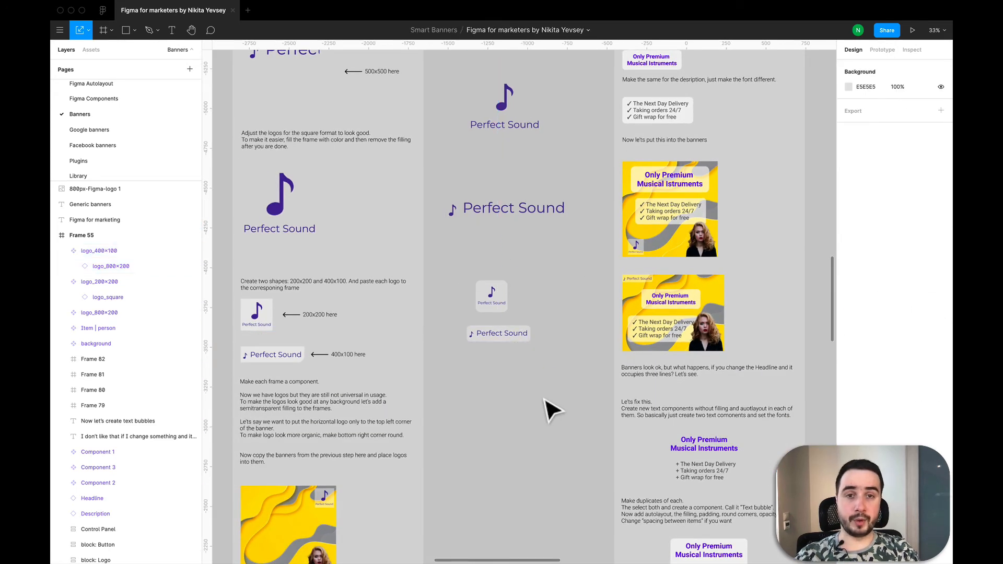
click(515, 339)
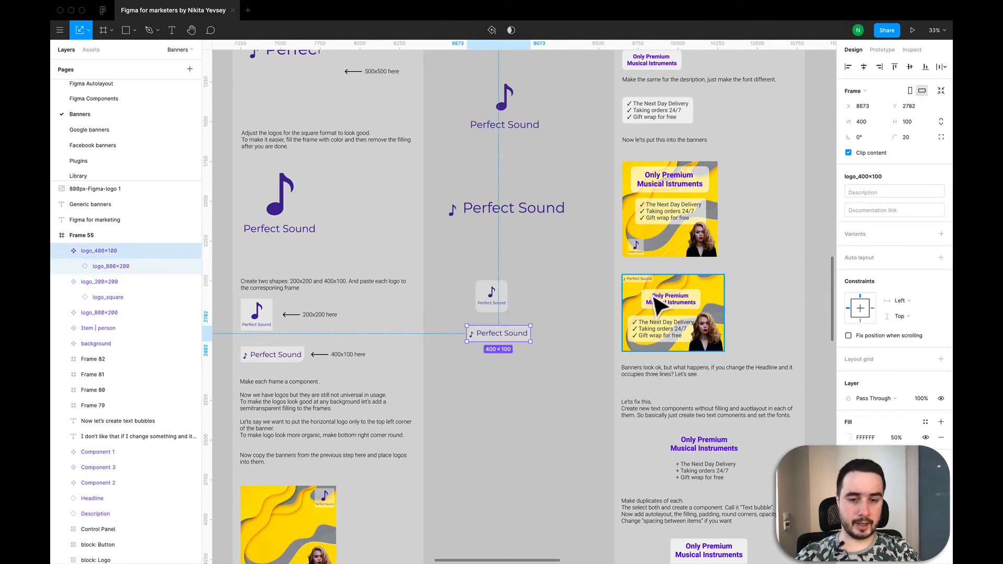
scroll(511, 325, up, 2)
scroll(515, 334, up, 2)
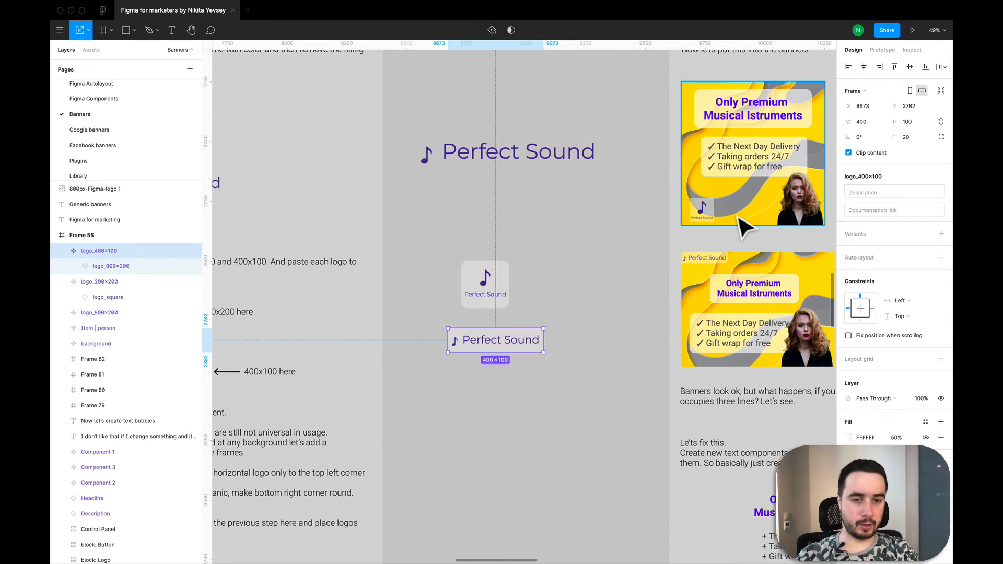
click(505, 290)
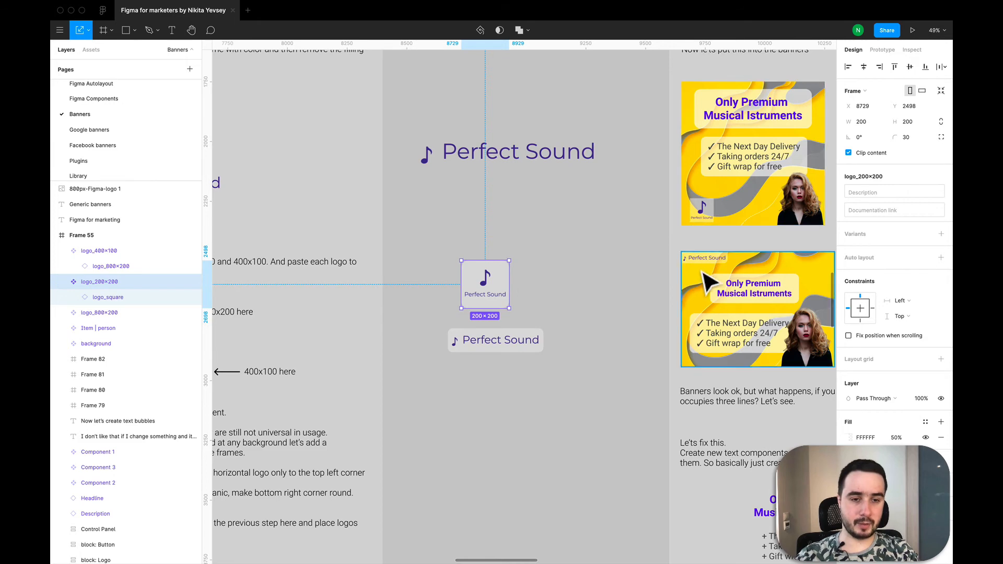
- Compare the logo_200×200 and logo_400×100 components with the logos on the yellow sample banners, especially the corners of the horizontal logo
scroll(708, 282, up, 3)
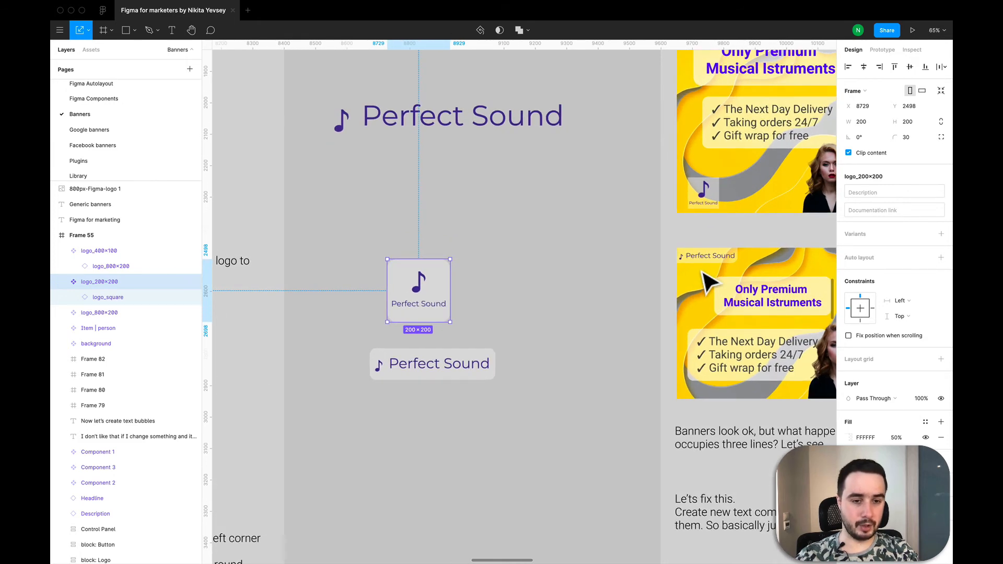
scroll(701, 271, down, 3)
scroll(707, 282, up, 4)
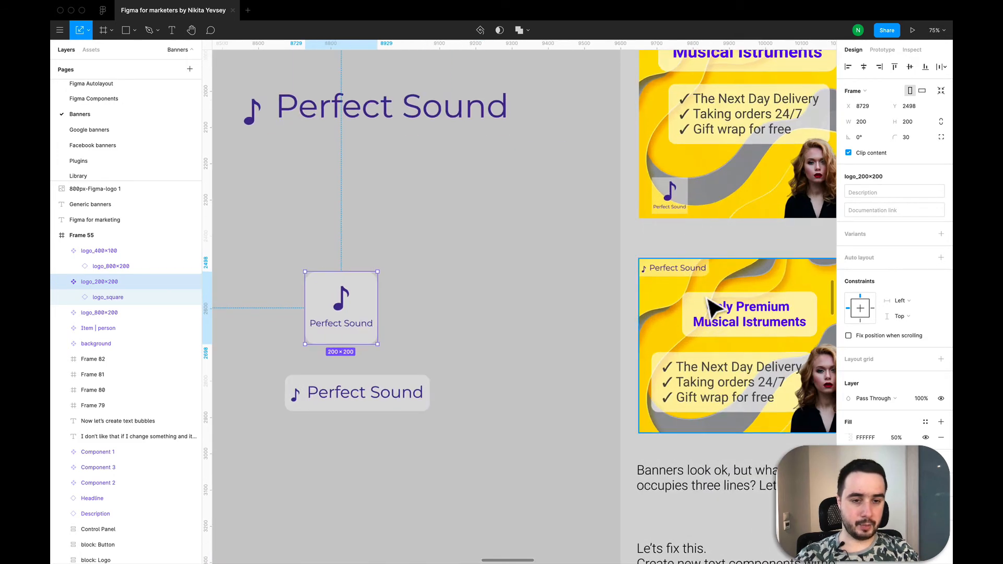
scroll(714, 308, right, 5)
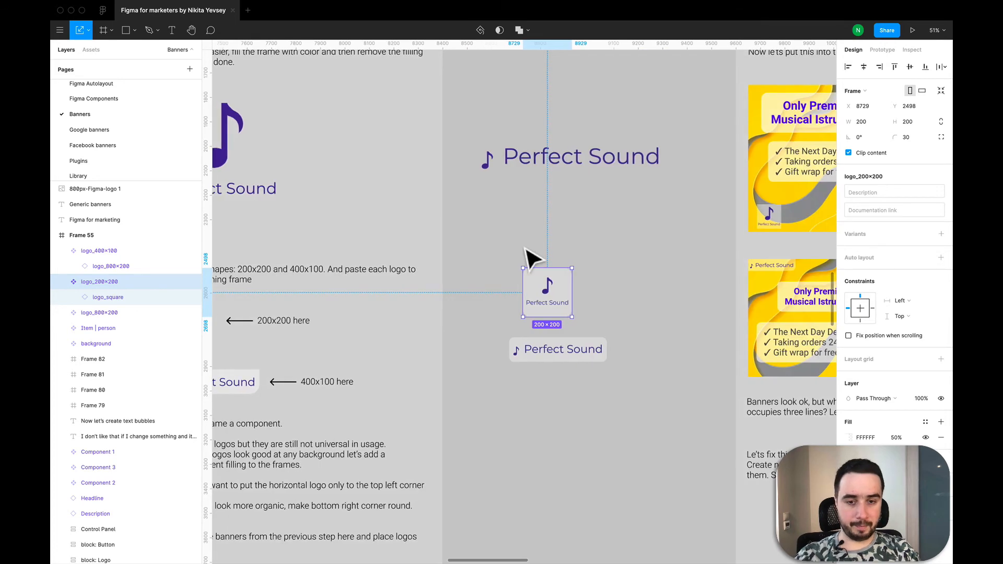
click(531, 257)
scroll(544, 264, down, 2)
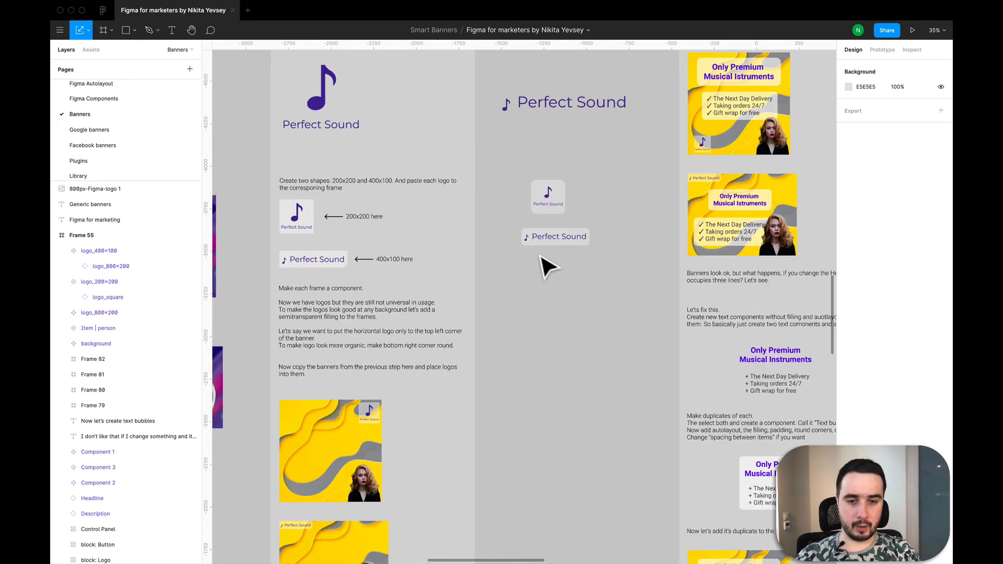
scroll(543, 264, up, 4)
click(536, 273)
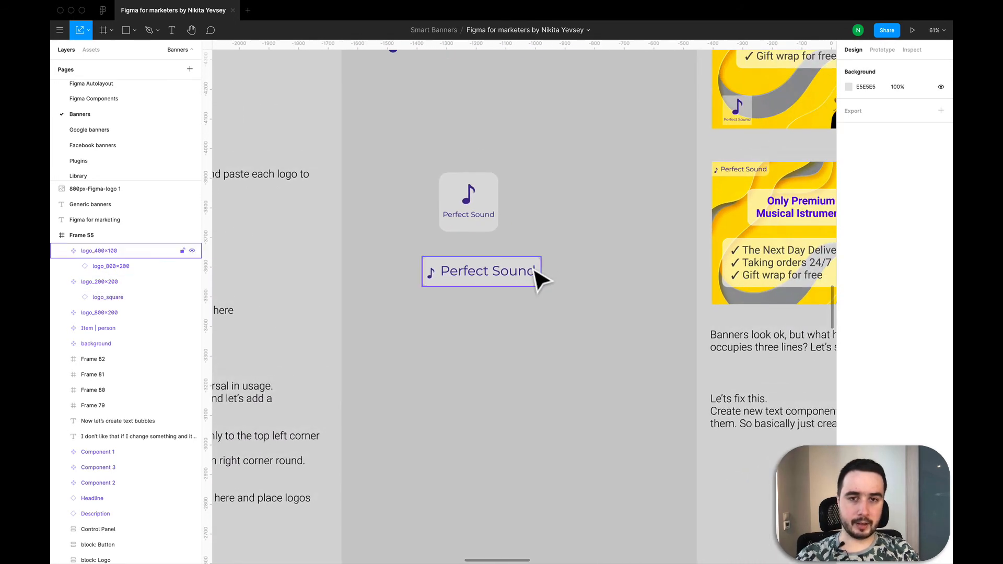
click(527, 287)
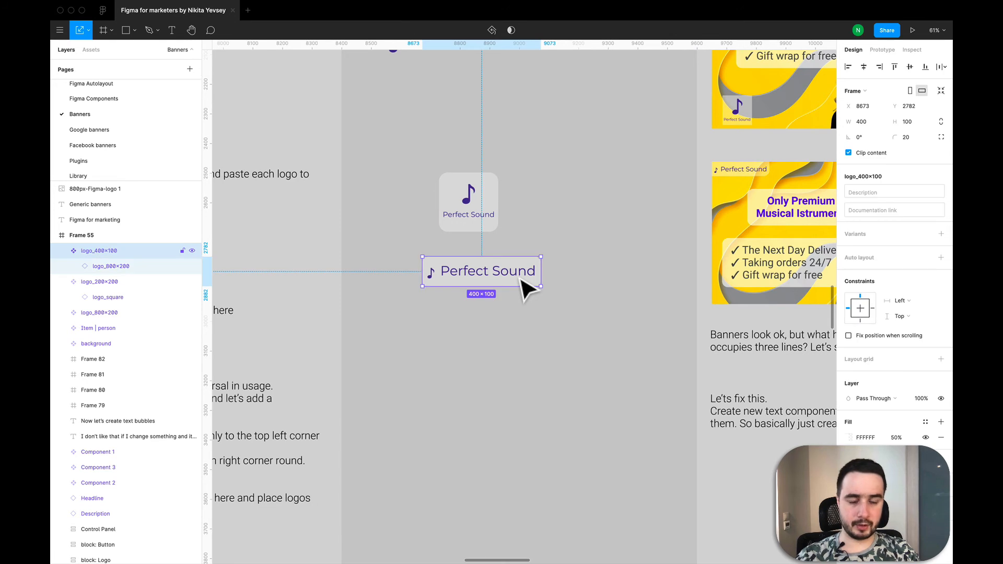
scroll(784, 172, up, 5)
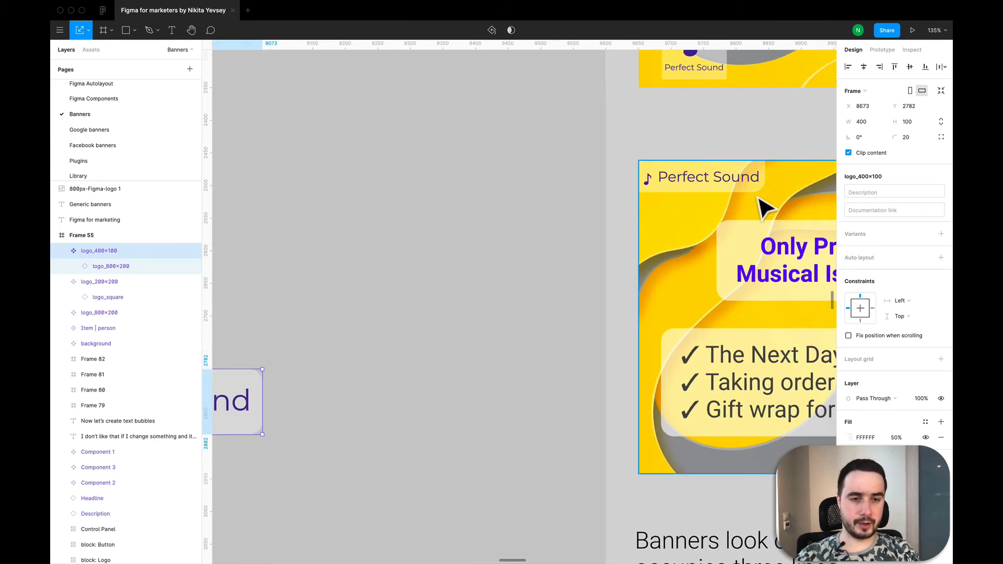
scroll(757, 199, down, 5)
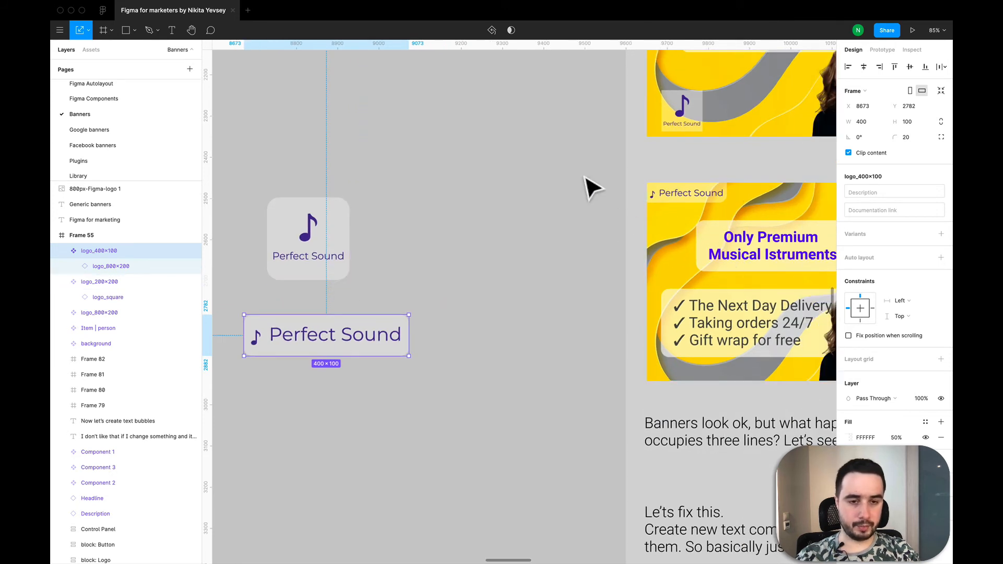
scroll(591, 187, down, 3)
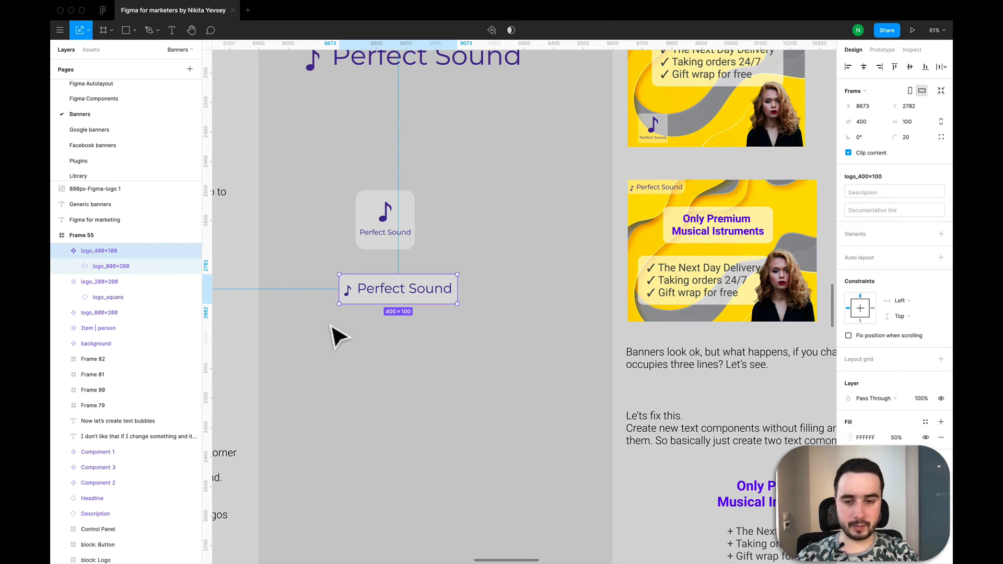
click(486, 335)
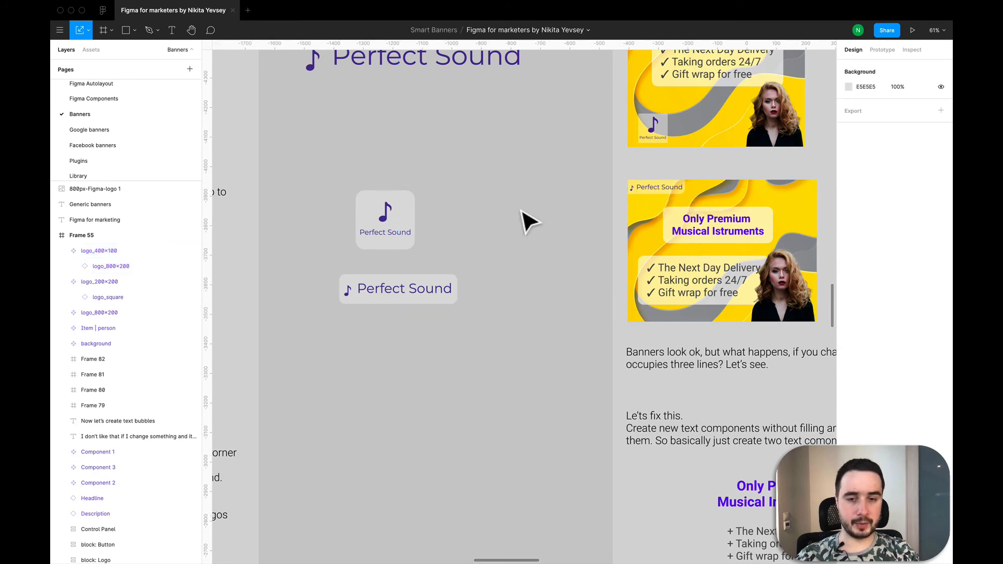
- Place a copy of the logo_400×100 component directly below the original and detach the copy from its main component
scroll(521, 214, down, 3)
scroll(521, 214, left, 3)
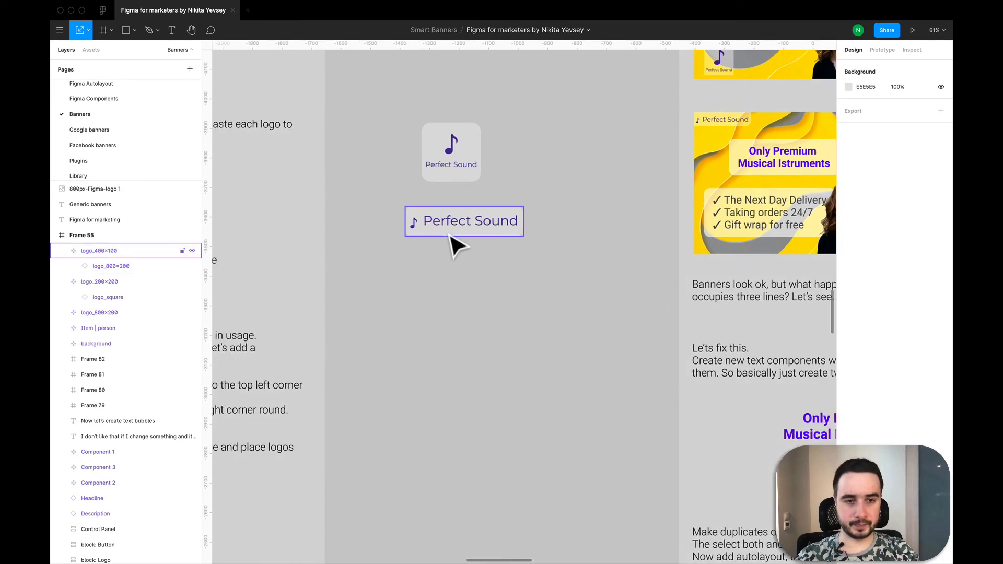
click(450, 236)
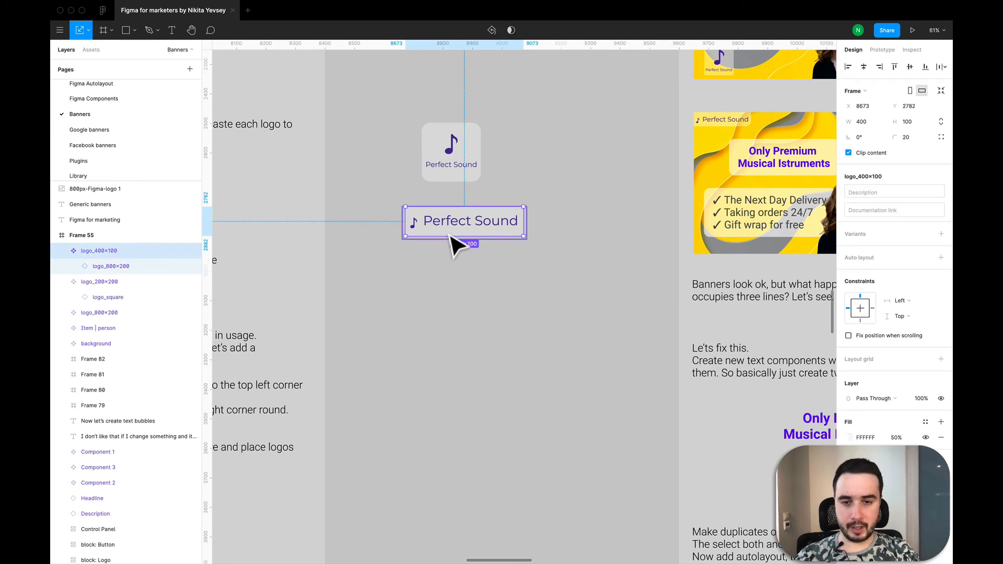
key(super+v)
drag(455, 242, 453, 306)
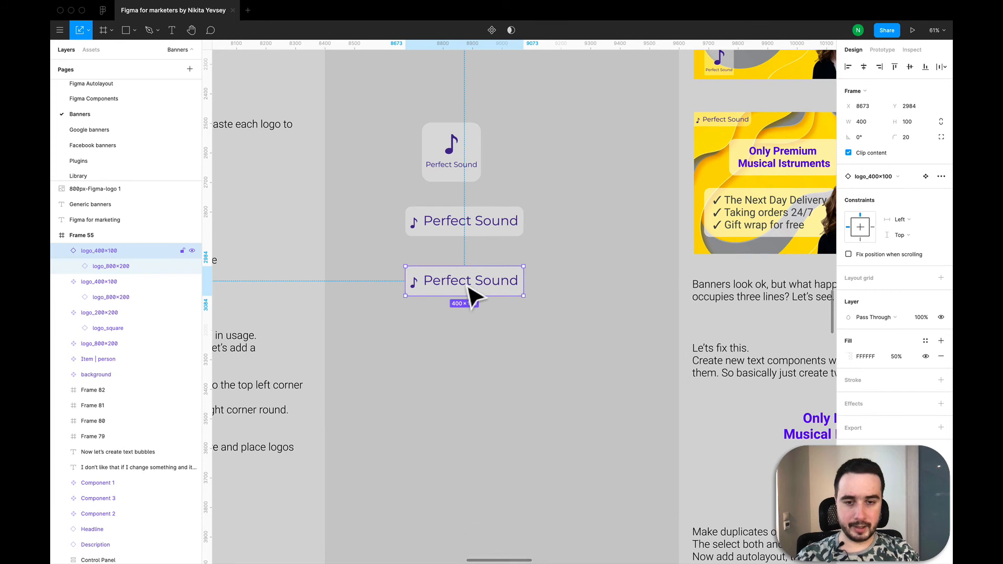
right_click(461, 280)
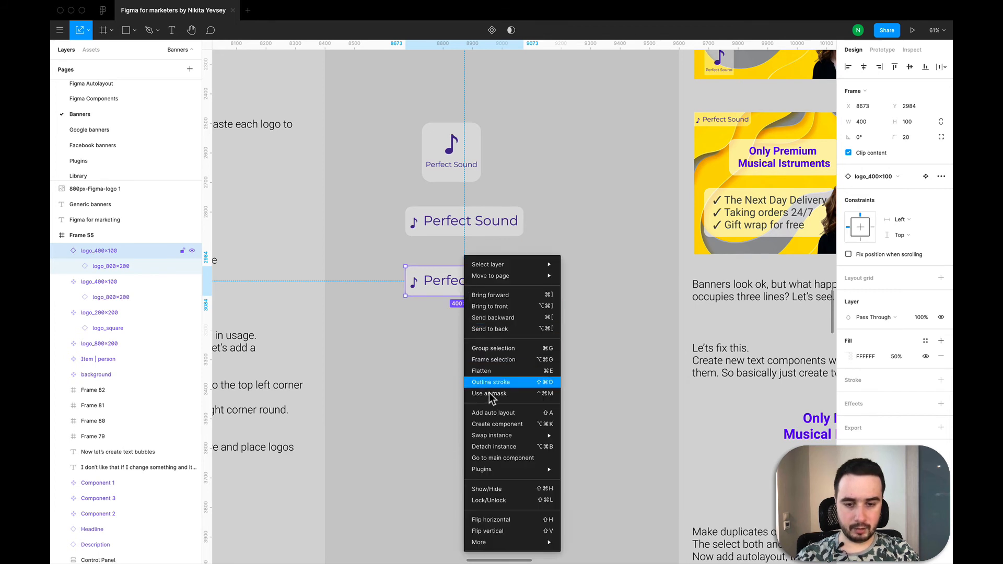
click(494, 446)
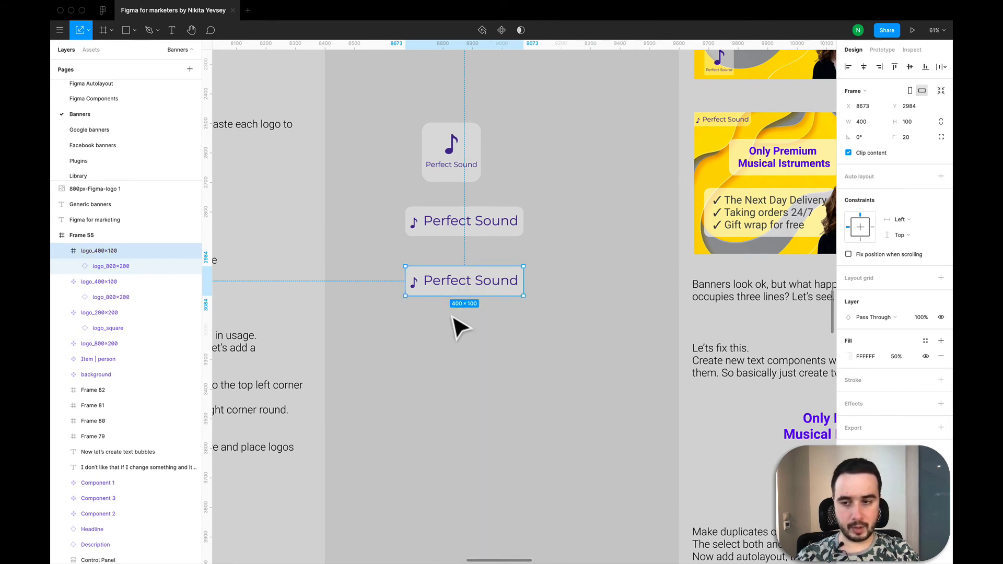
- Set the detached logo frame's corner radius to 0, with only the bottom-right corner rounded to 30
click(904, 141)
text(0)
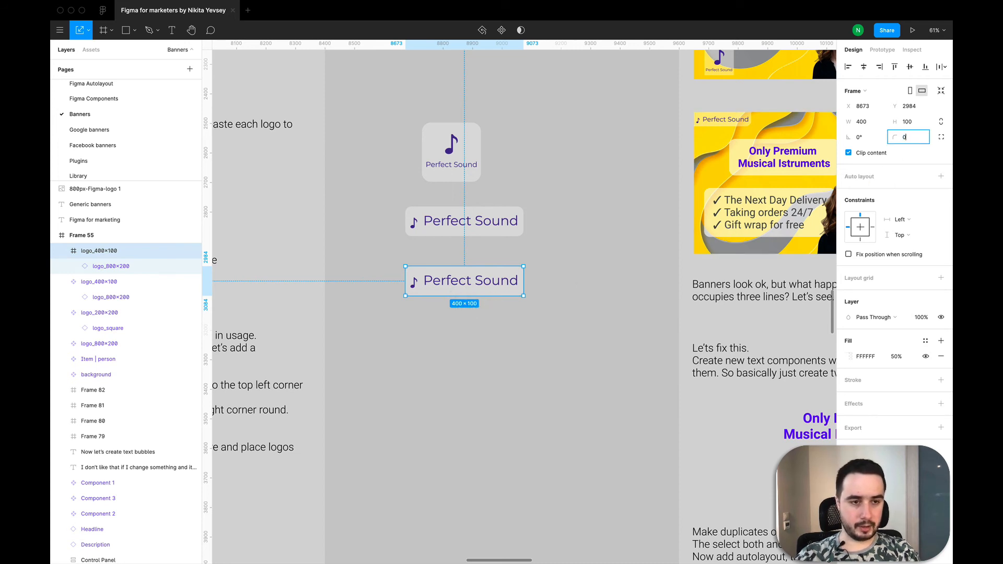
key(Return)
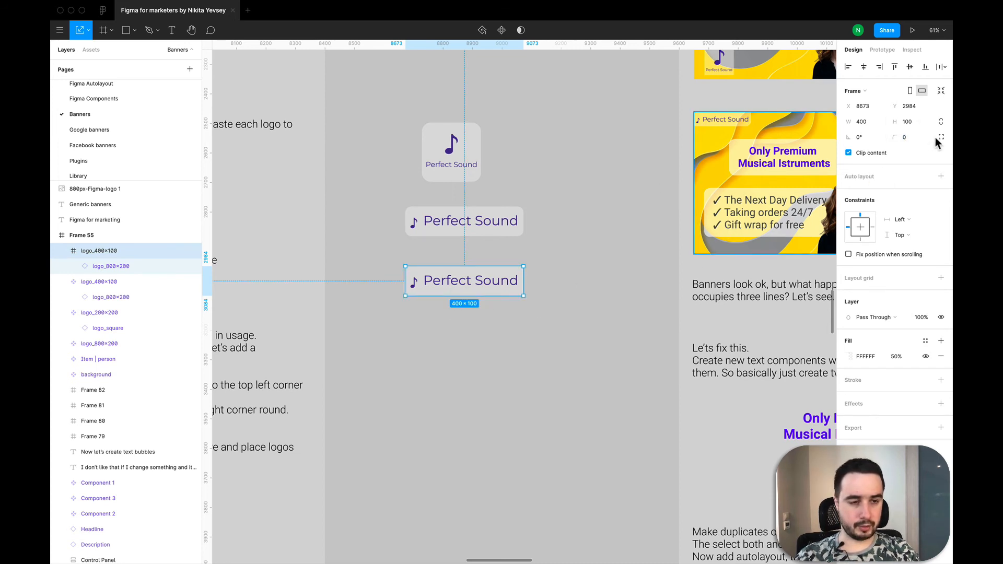
click(939, 138)
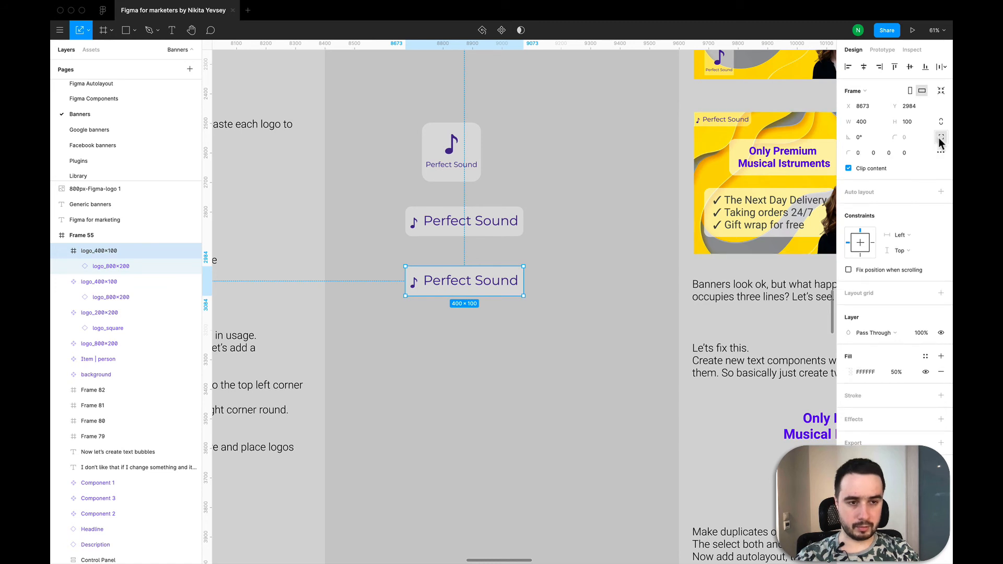
click(858, 153)
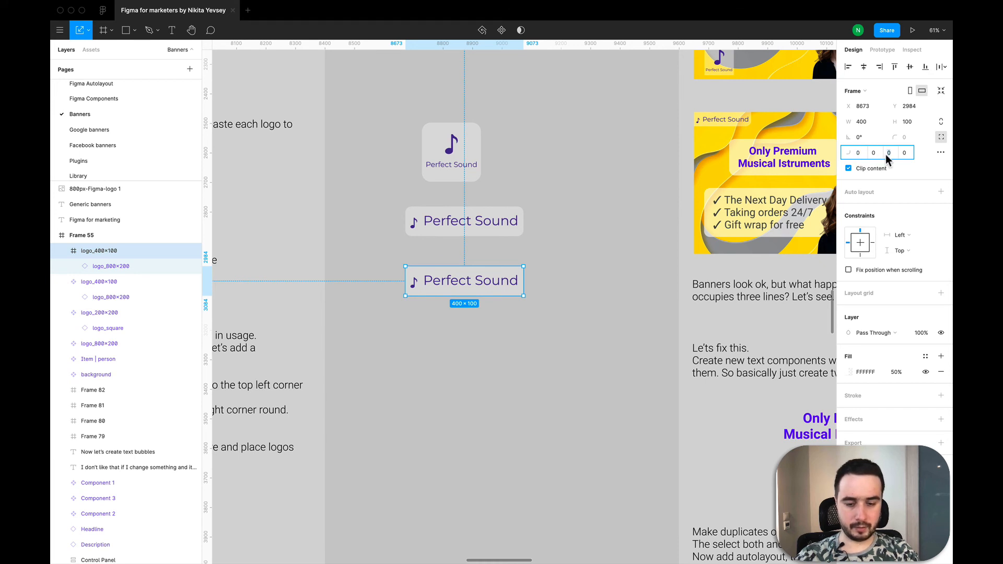
text(30)
key(Return)
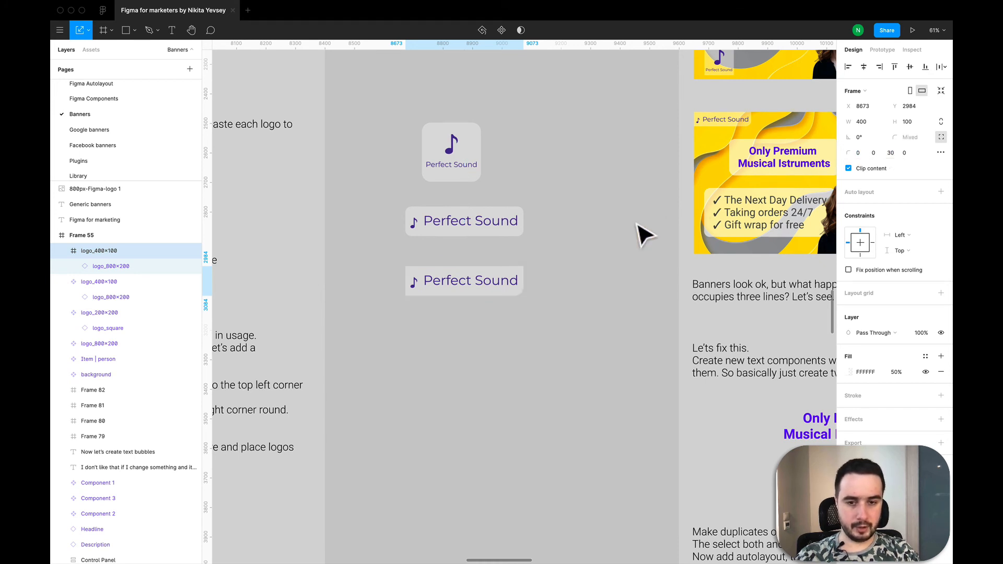
- Rename the detached logo frame as logo_400×100_top-left and turn it into a component
scroll(434, 287, up, 5)
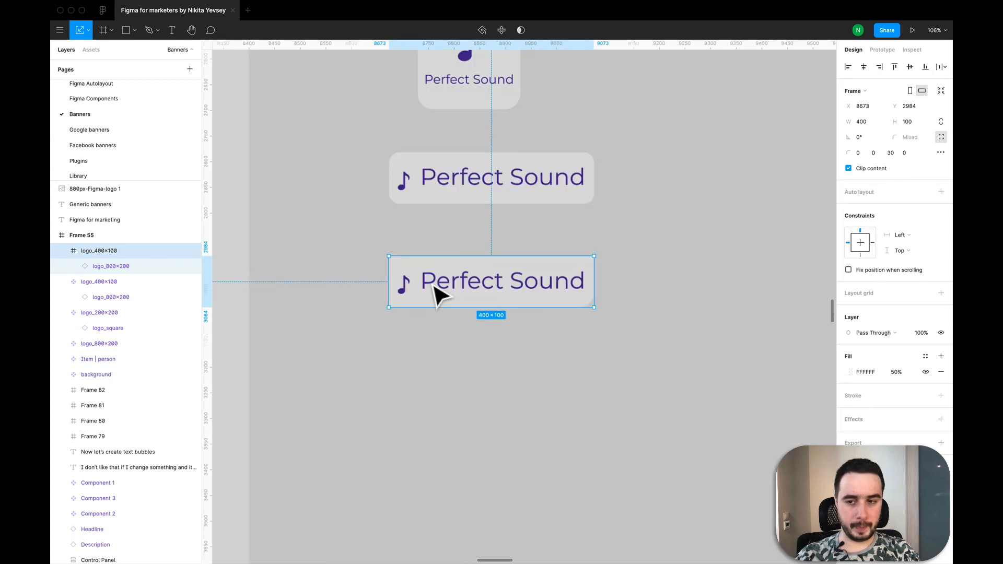
double_click(120, 251)
click(121, 251)
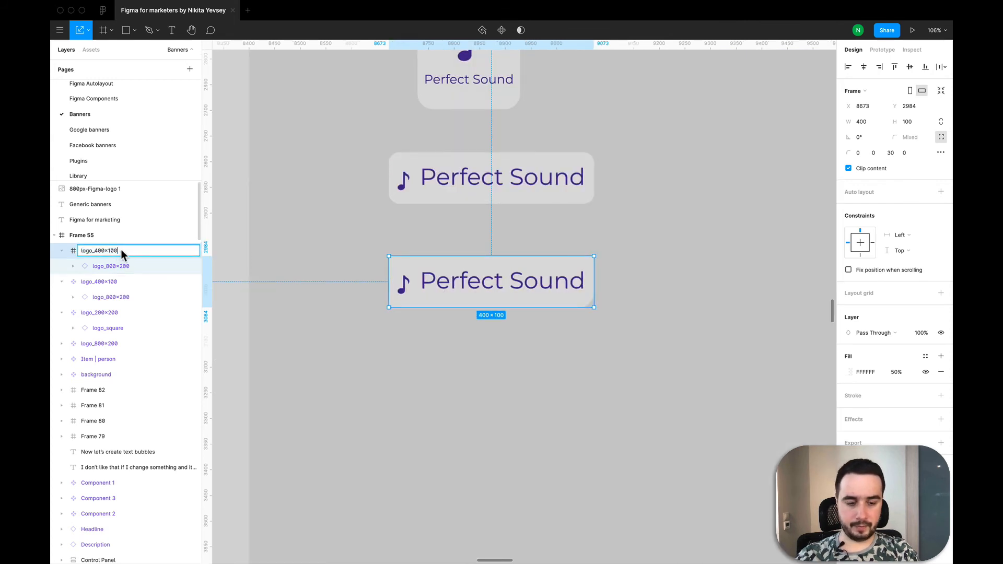
text(_to)
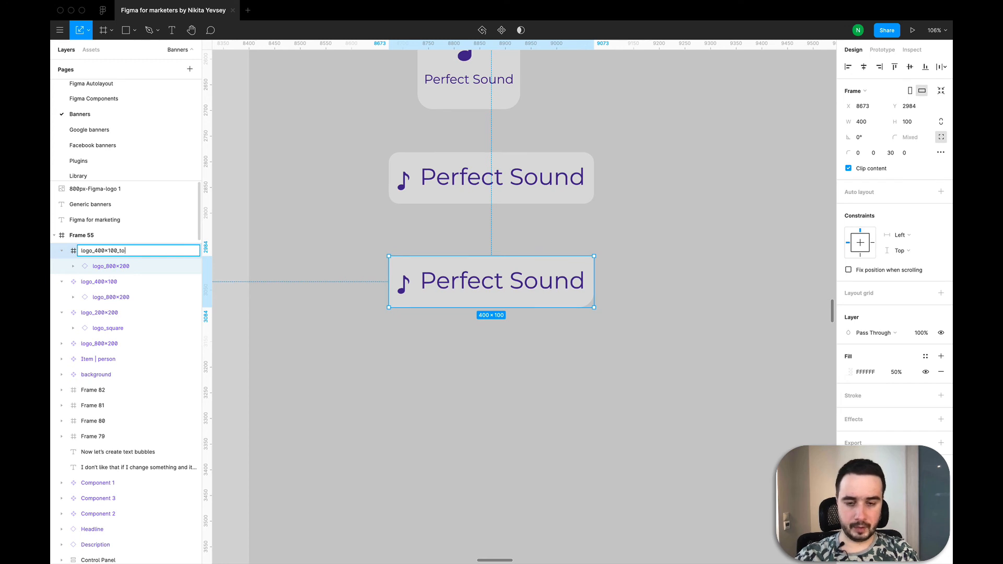
text(p-)
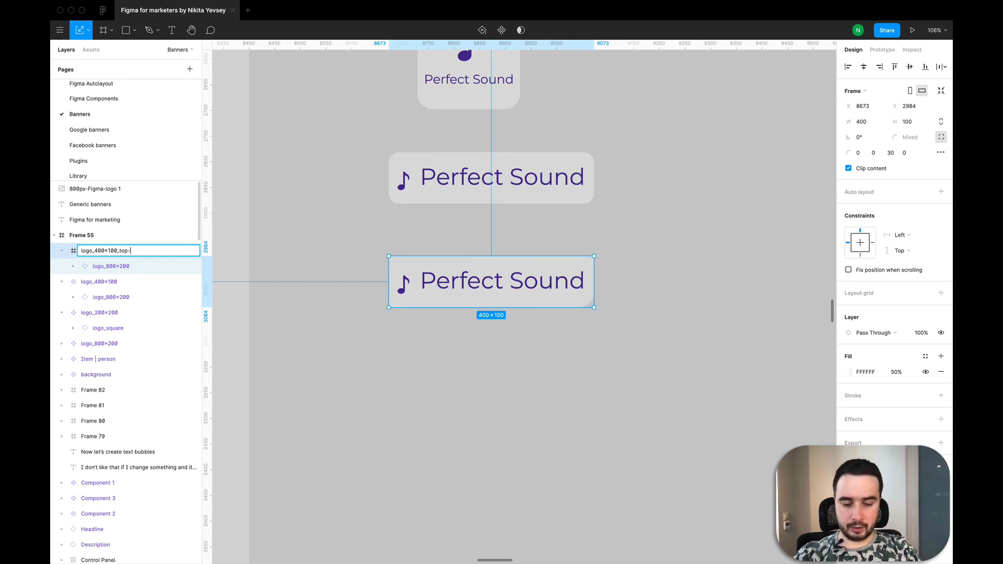
text(left)
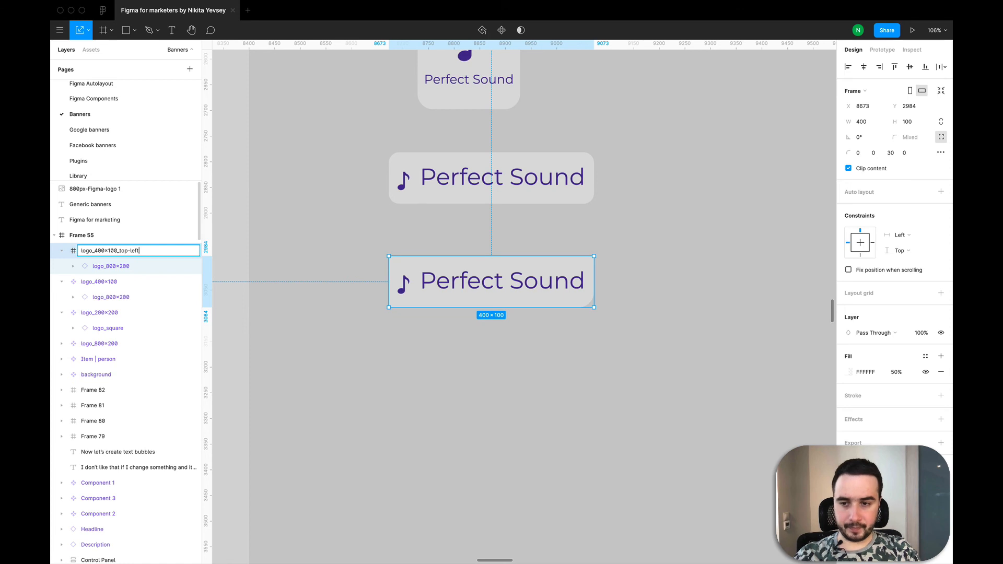
key(Return)
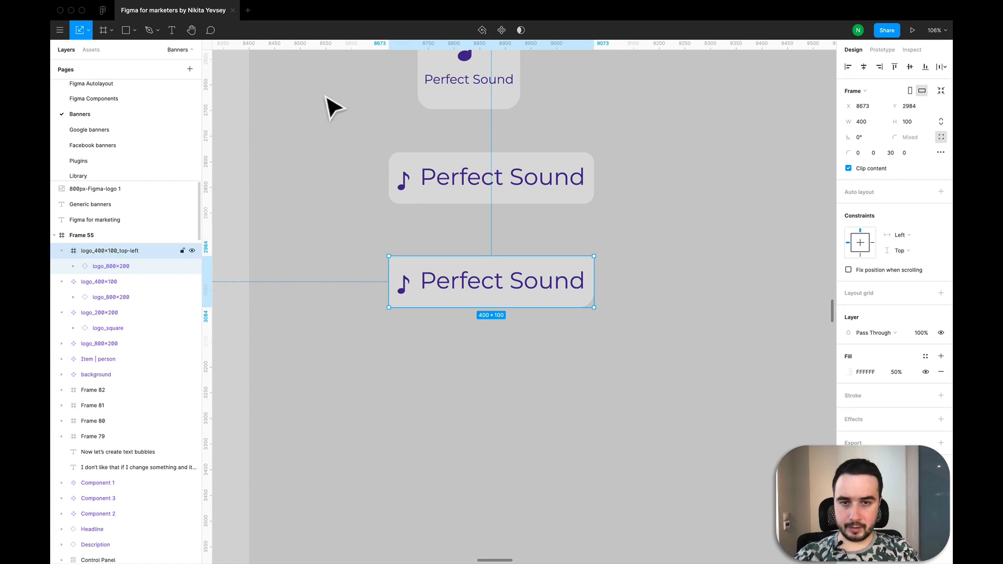
click(501, 31)
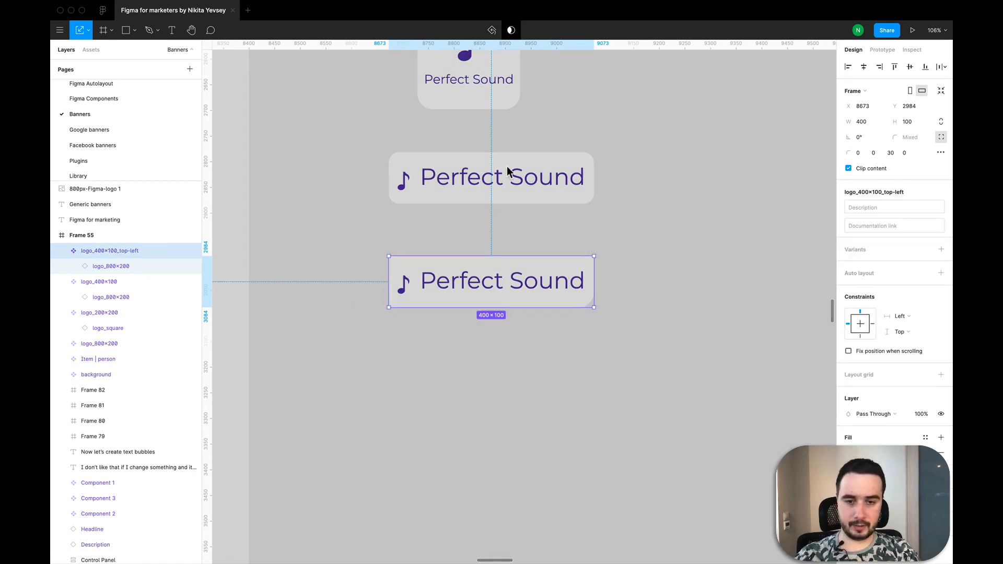
click(402, 392)
- Review the complete set of logo components beside the logo and text instructions and the sample banners
scroll(403, 392, down, 5)
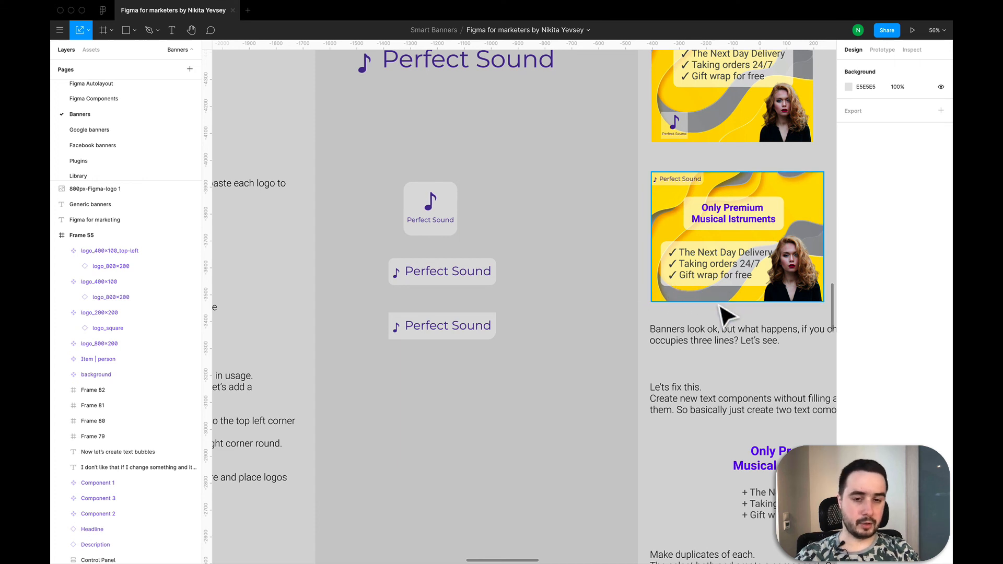
click(463, 329)
scroll(464, 335, down, 5)
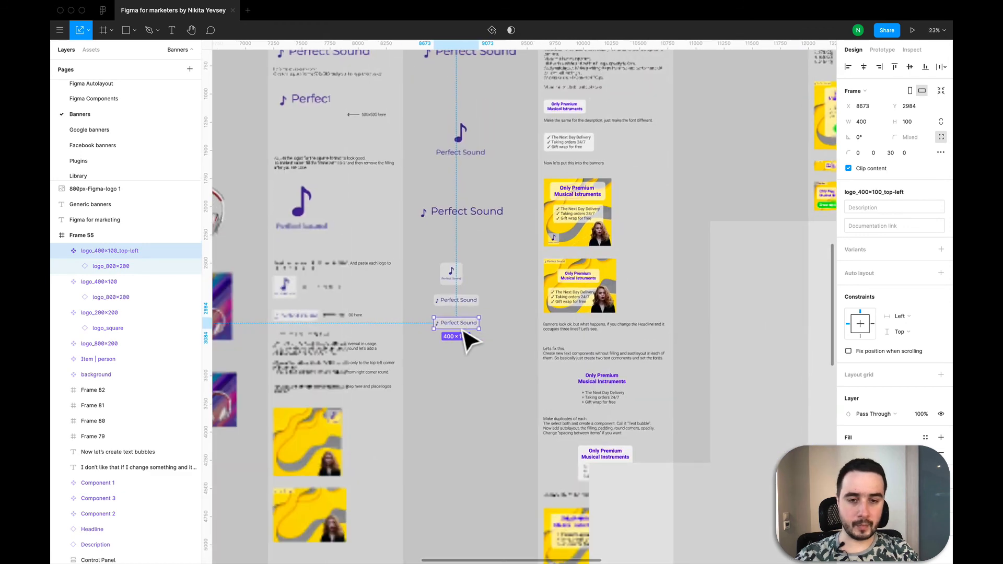
scroll(466, 337, up, 2)
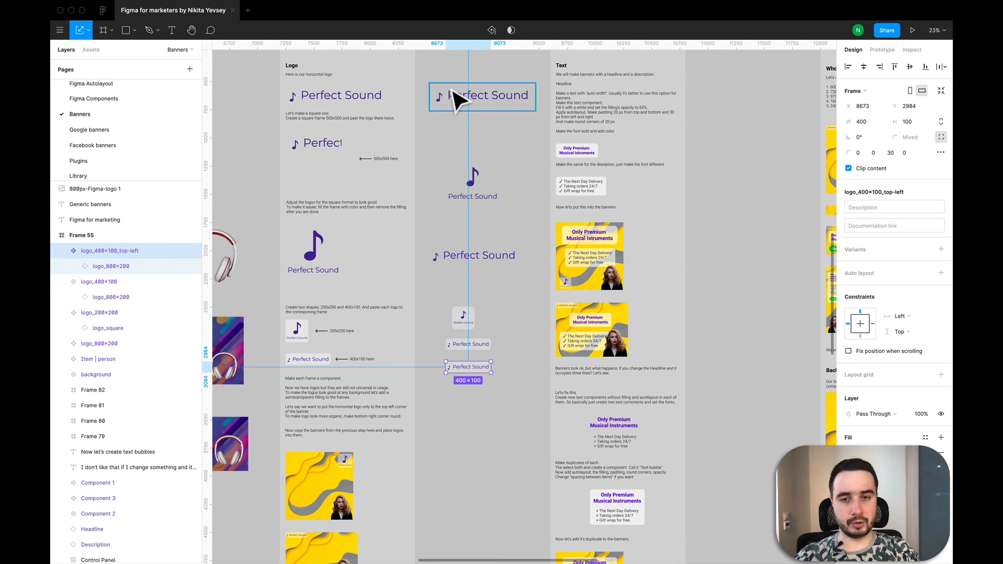
scroll(455, 99, up, 3)
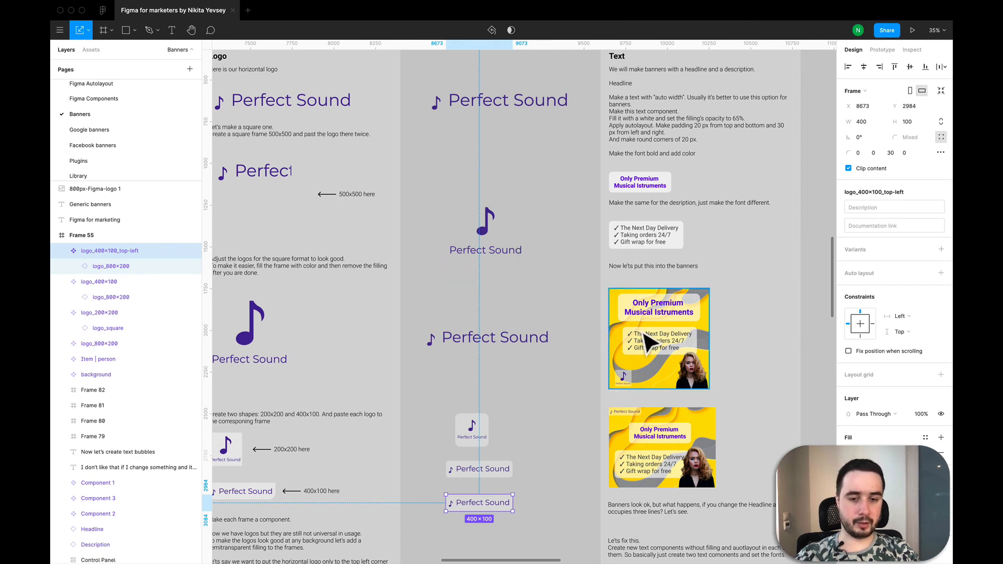
scroll(580, 266, down, 1)
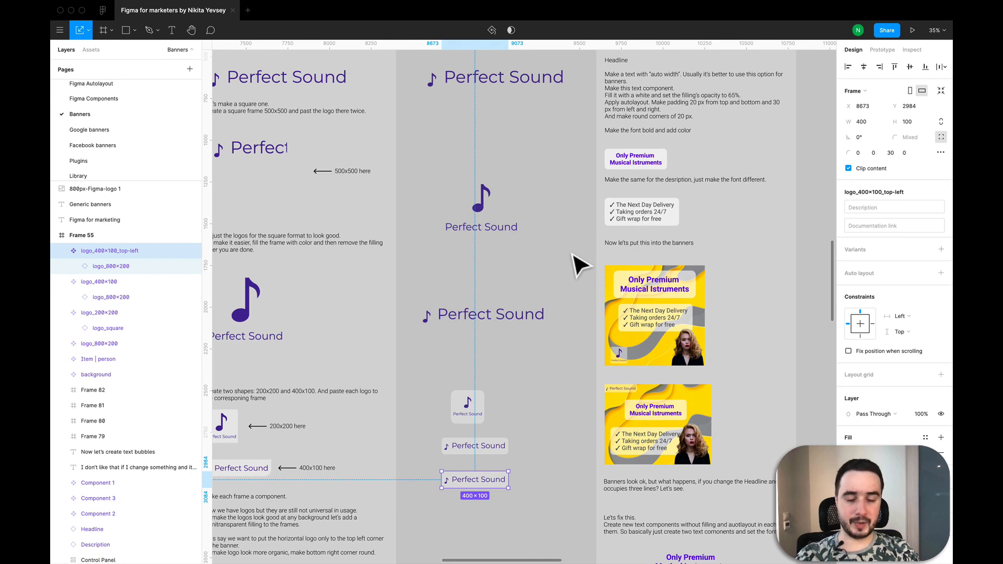
scroll(579, 266, down, 2)
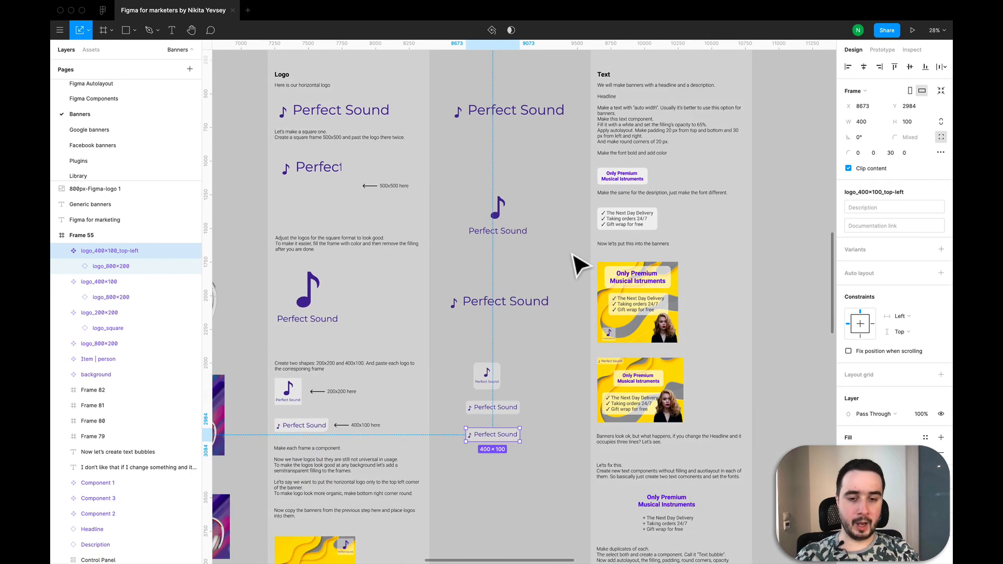